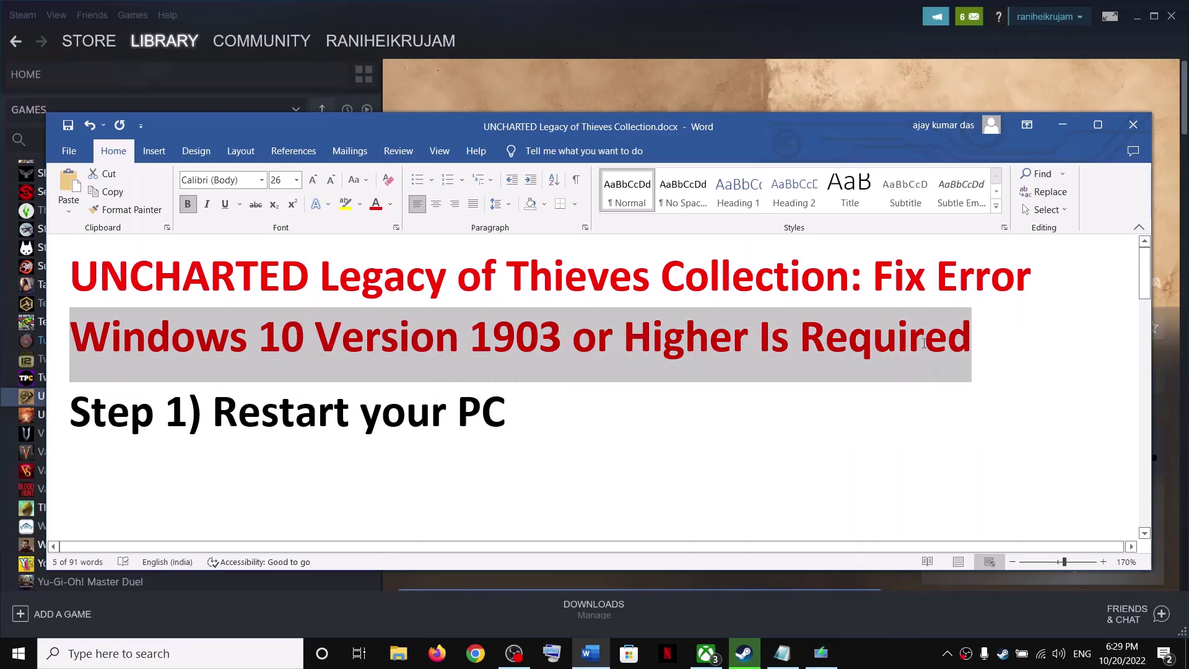
Highlight the "Restart your PC" instruction and view the Windows power options, closing them without choosing any.
drag(215, 423, 621, 411)
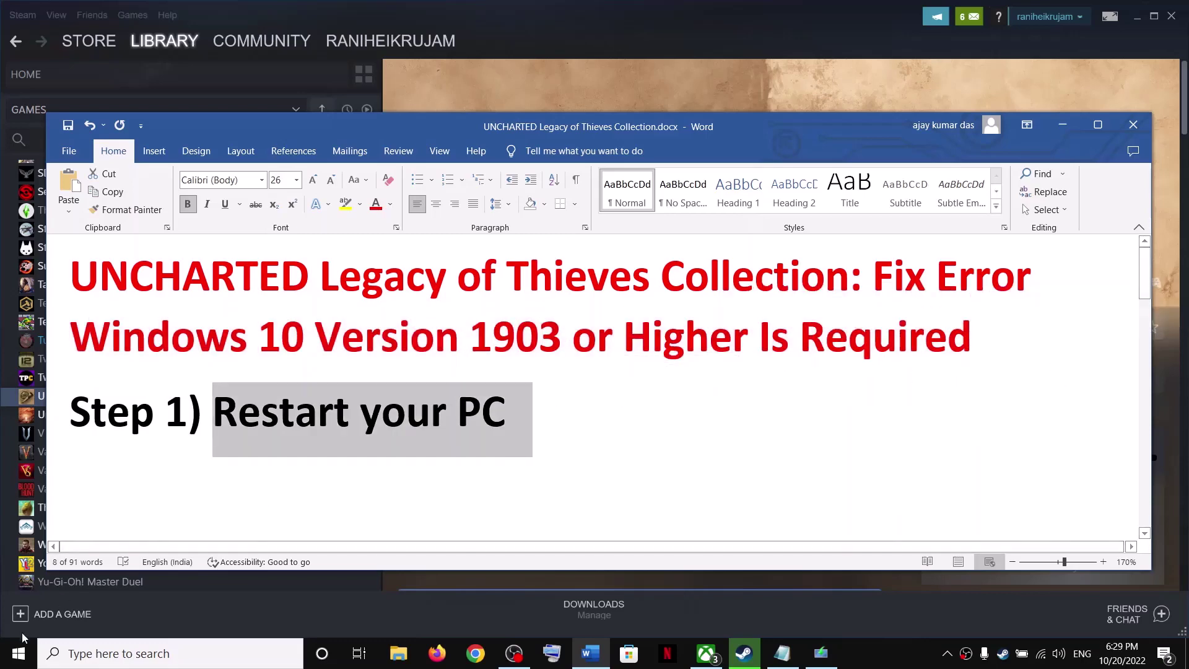
click(18, 653)
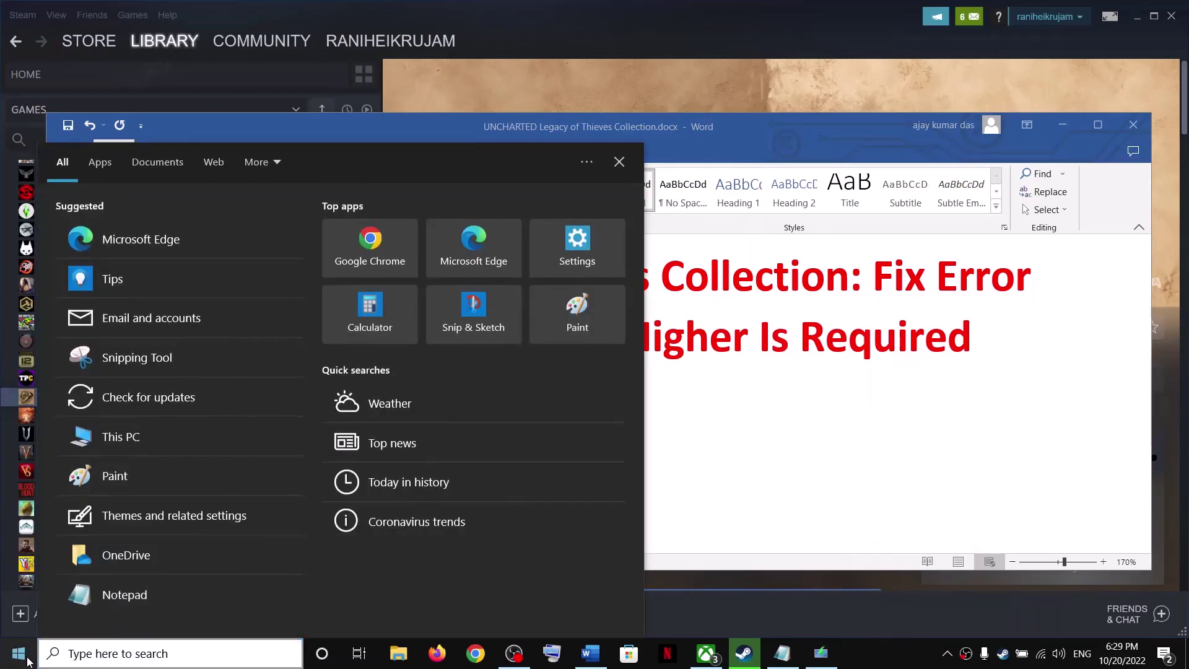
click(19, 653)
click(19, 653)
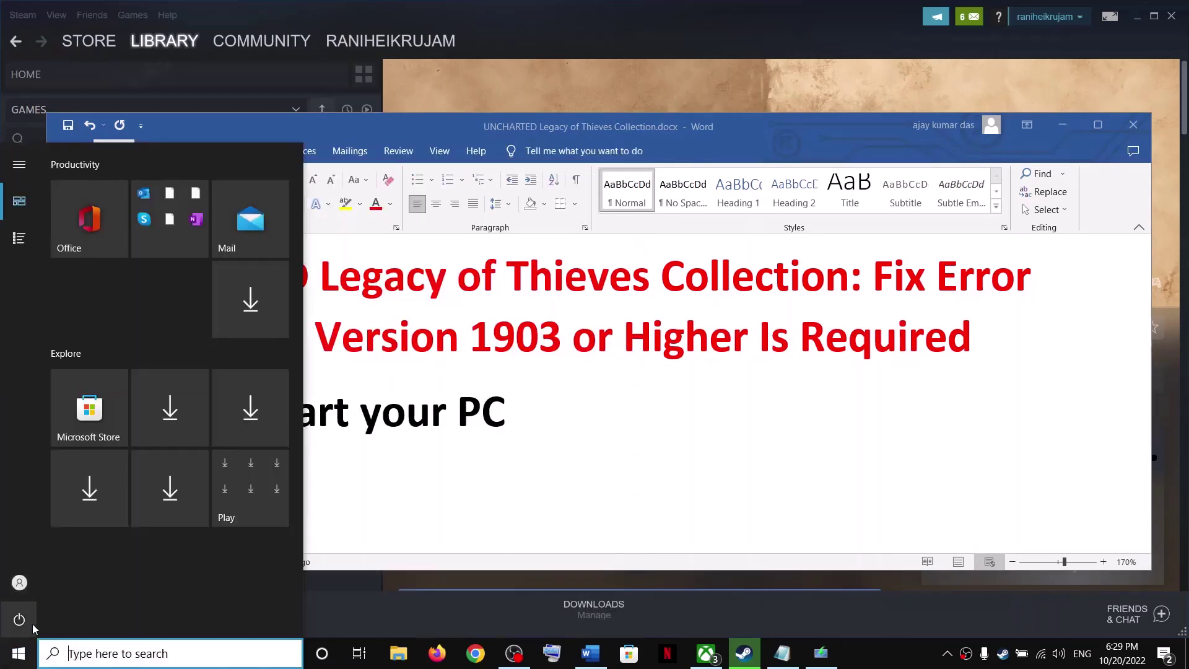
click(18, 620)
key(Escape)
key(Escape)
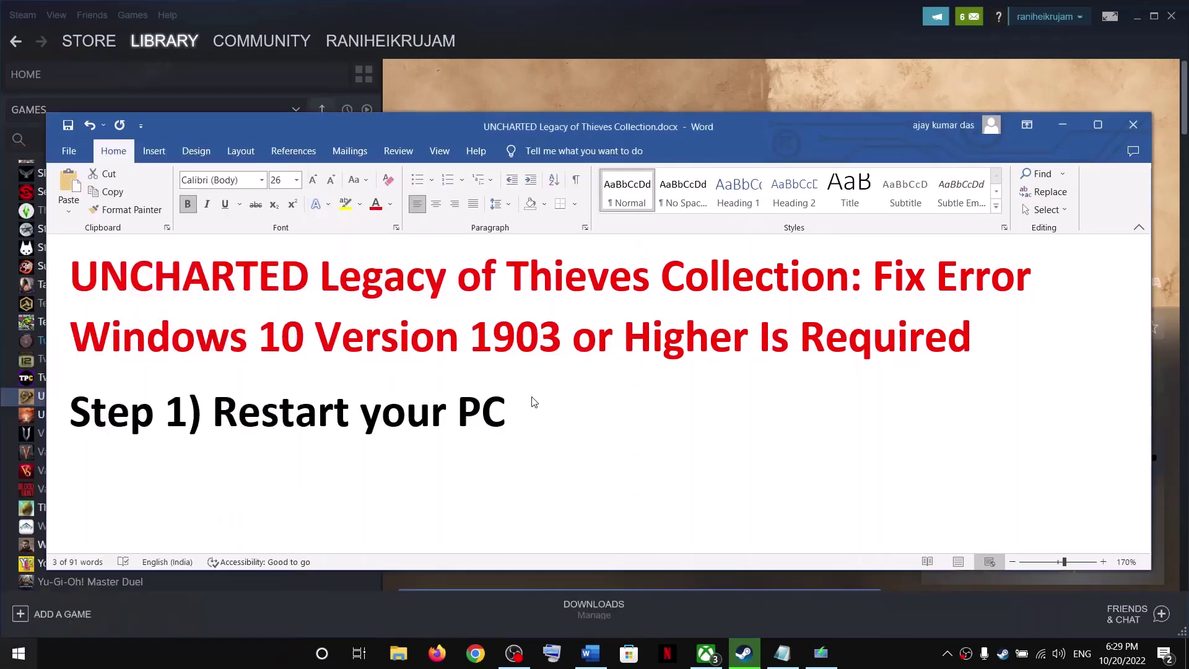
Highlight "Uncheck compatibility in Steam Exe" in Step 2 of the document and minimize the document window.
scroll(395, 447, down, 1)
scroll(395, 447, down, 3)
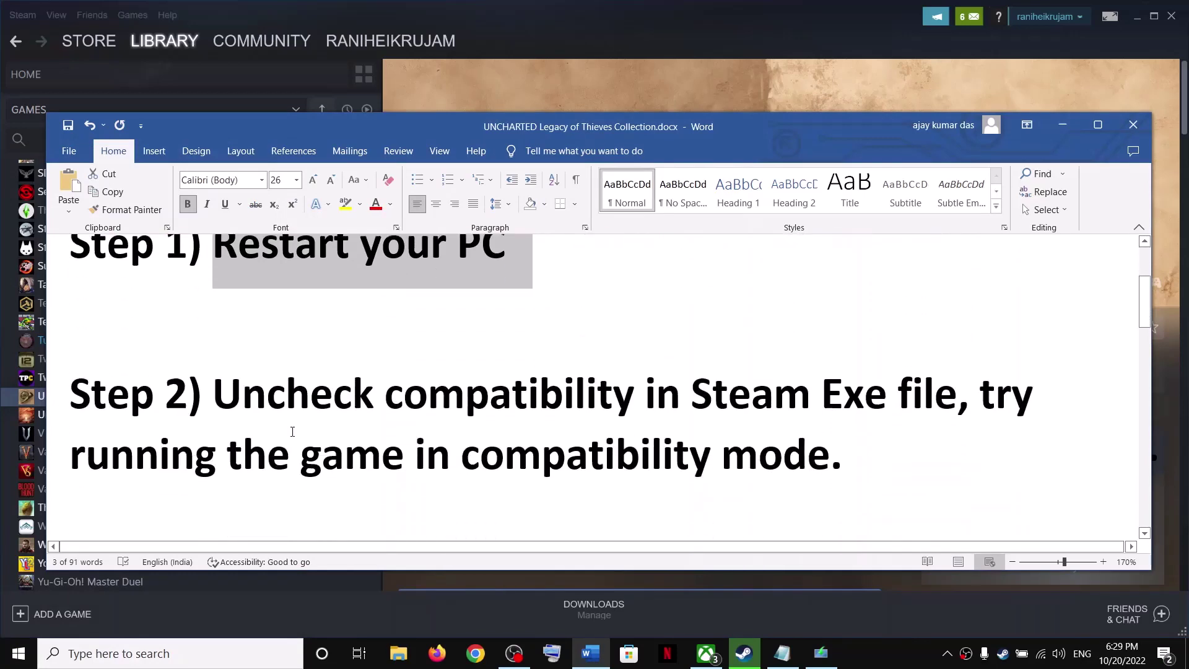
drag(262, 372, 892, 373)
click(1063, 125)
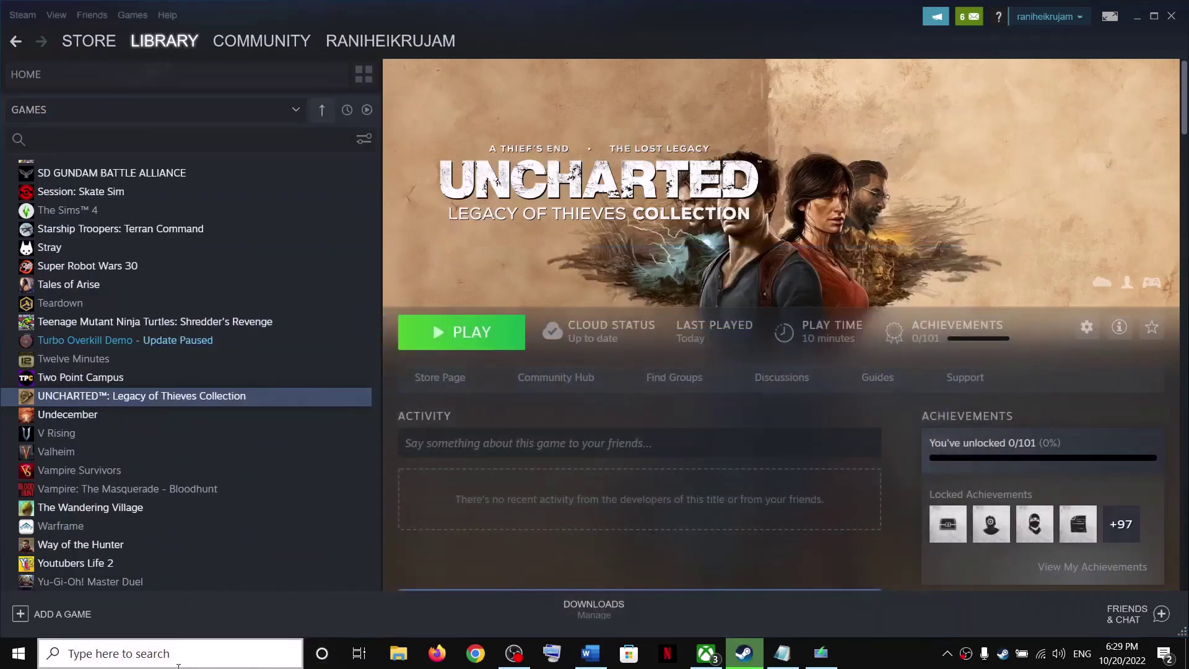
Search Windows for "steam", open the Steam app's file location and maximize the folder window.
click(175, 664)
text(s)
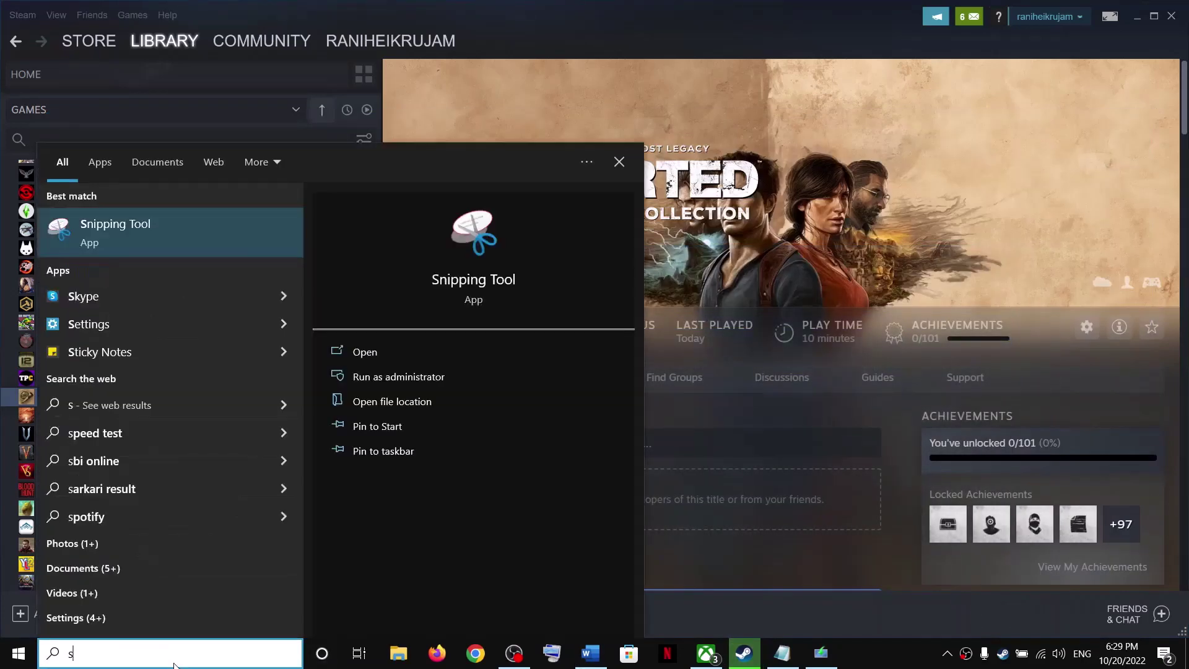
text(team)
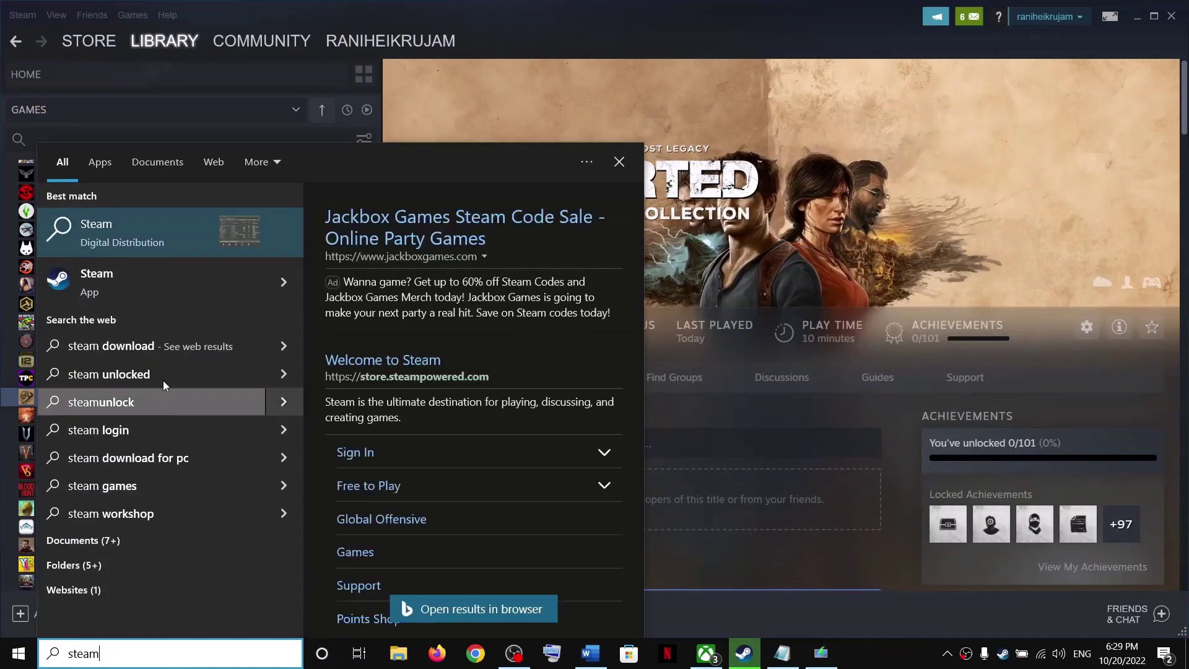
right_click(89, 288)
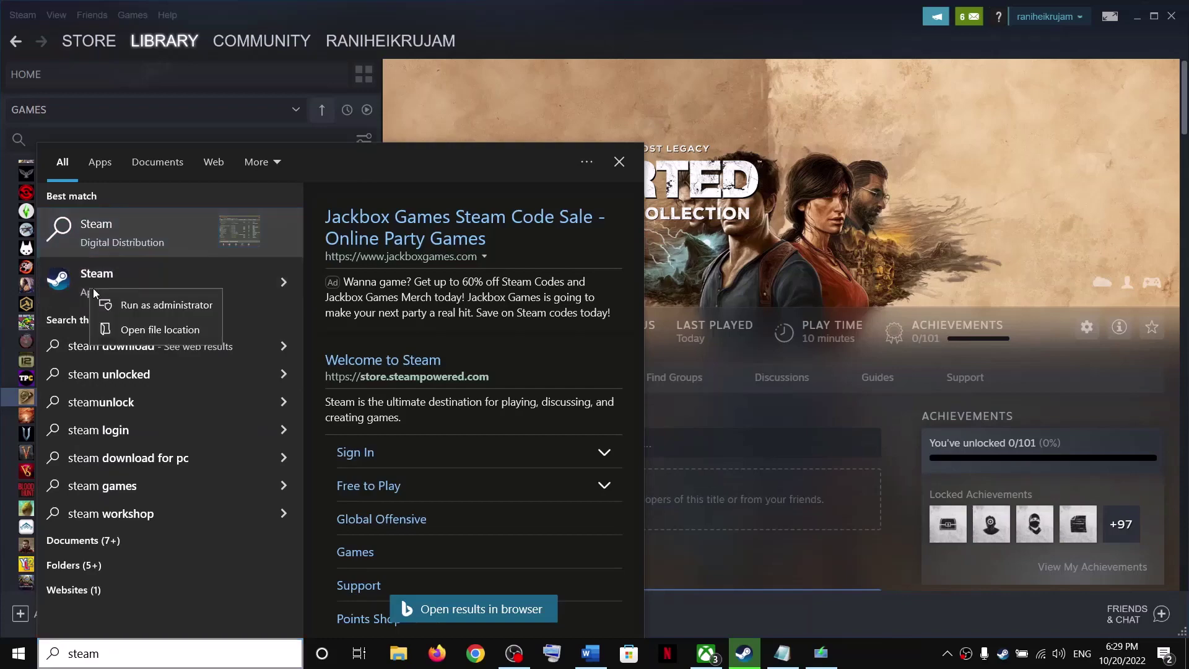
click(150, 332)
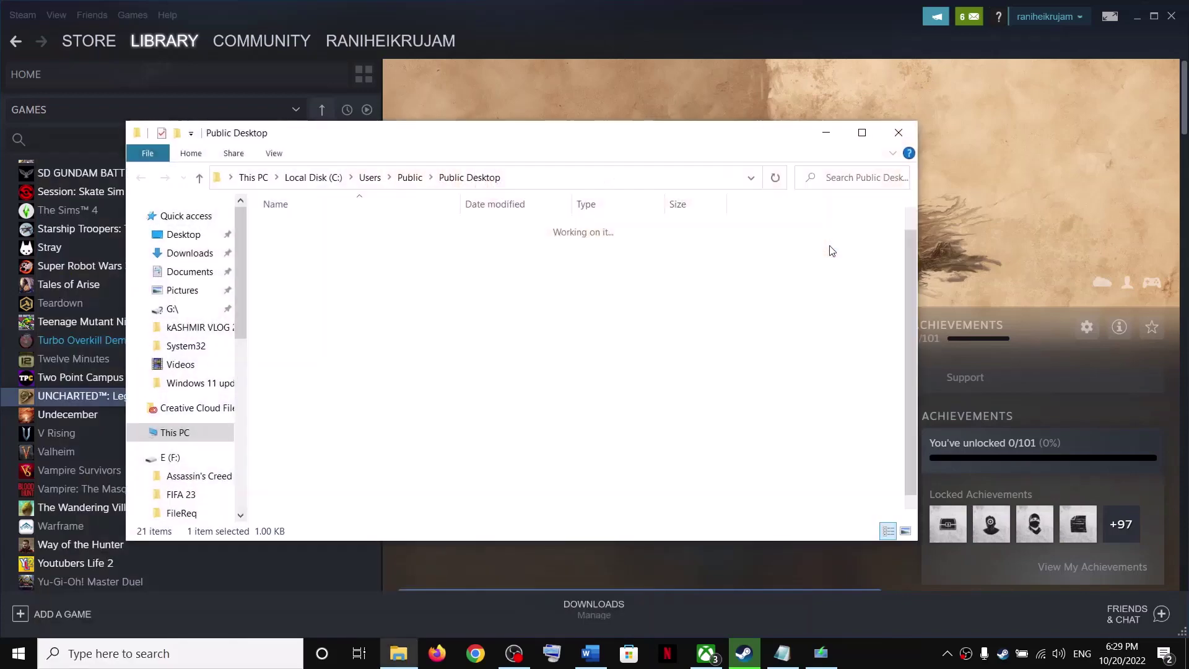
click(861, 132)
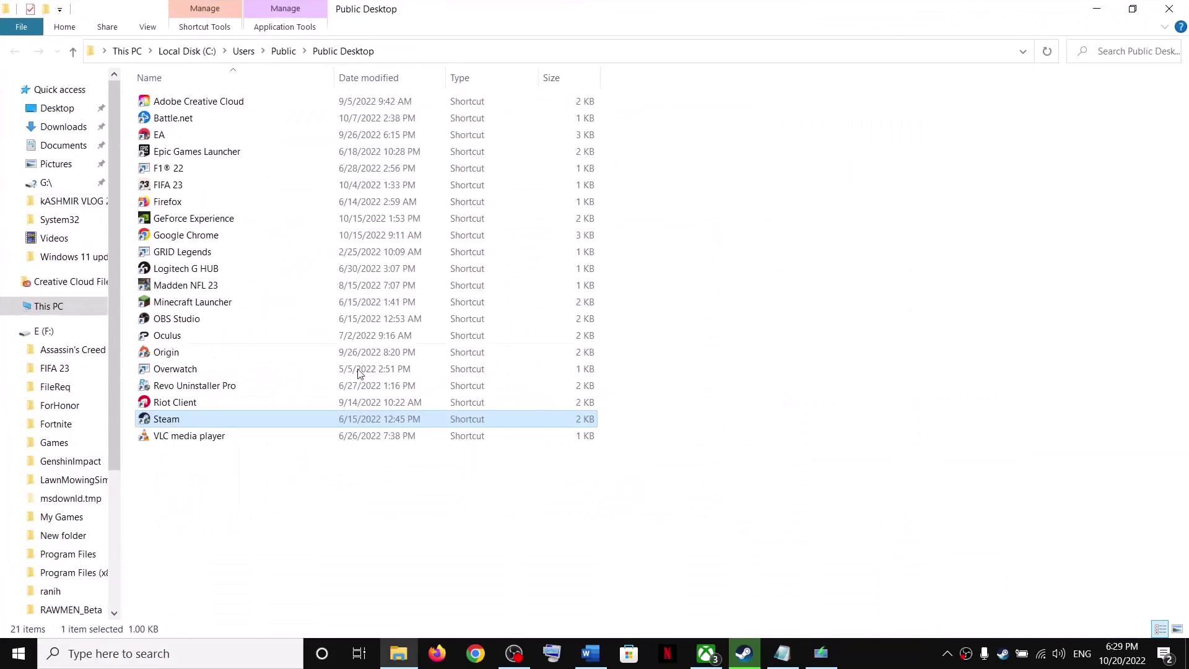
Make sure compatibility mode is unchecked in the Steam shortcut's properties, apply the settings and close the folder window.
right_click(174, 419)
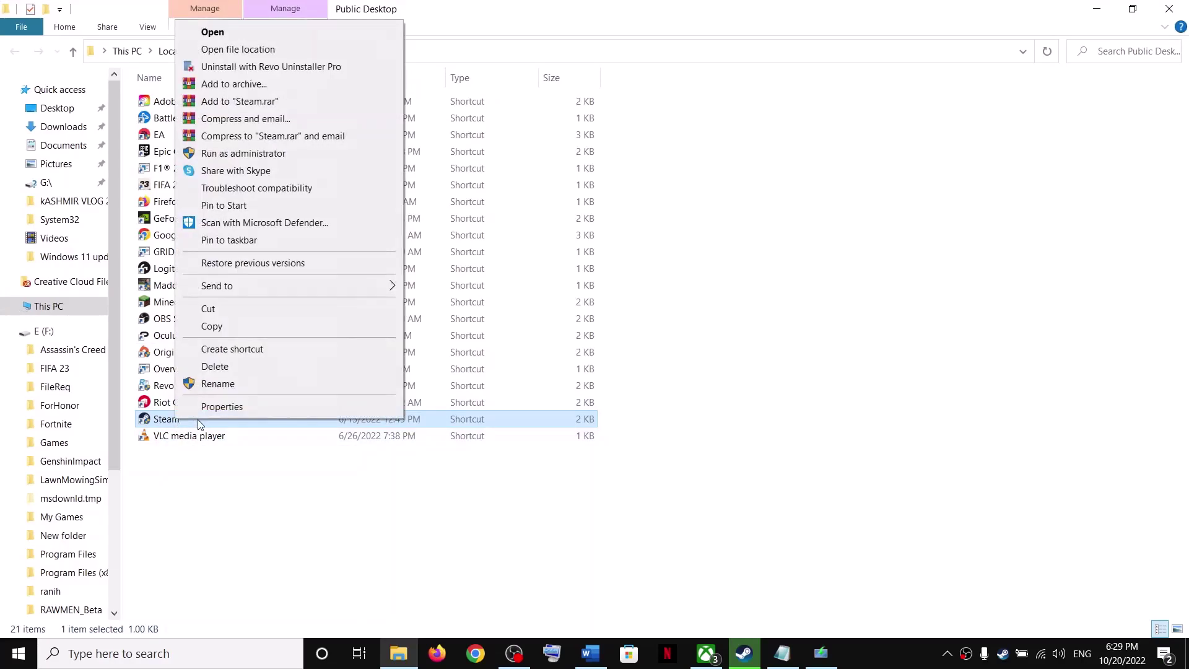
click(217, 478)
drag(380, 233, 562, 164)
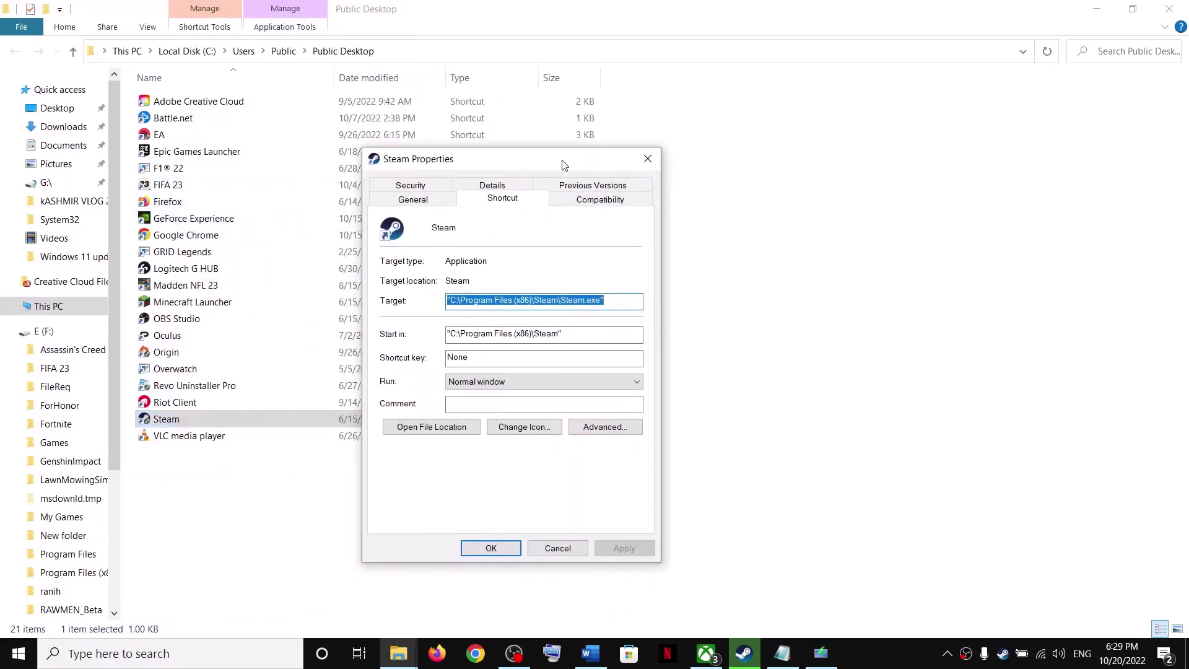
click(587, 205)
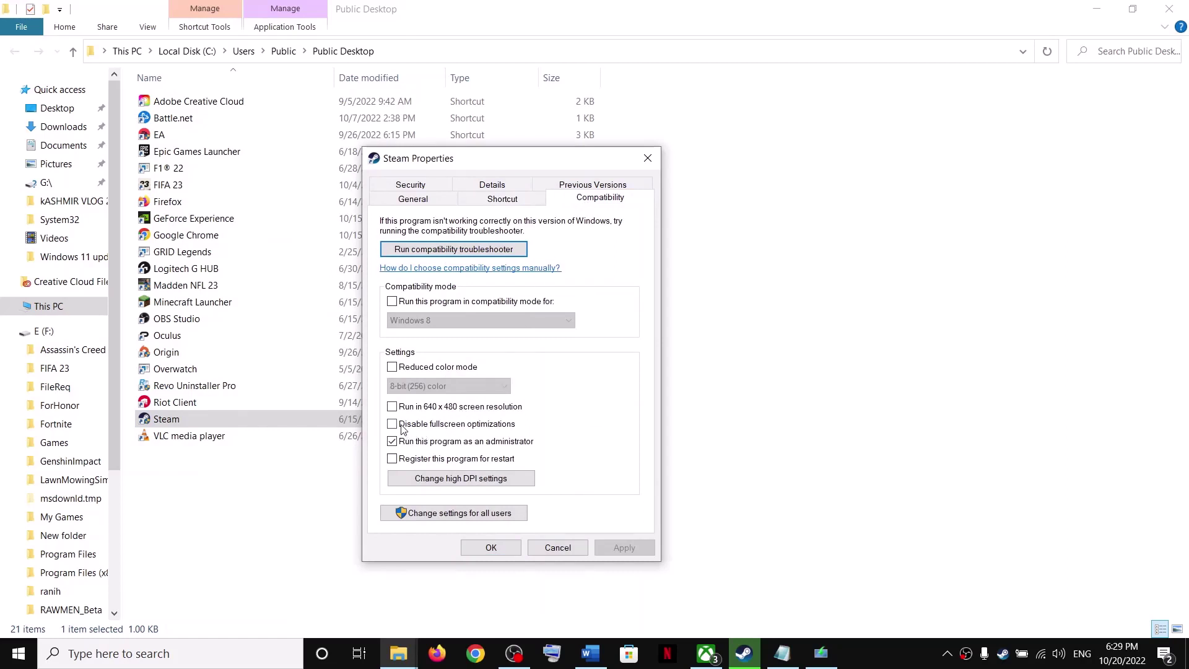
click(392, 302)
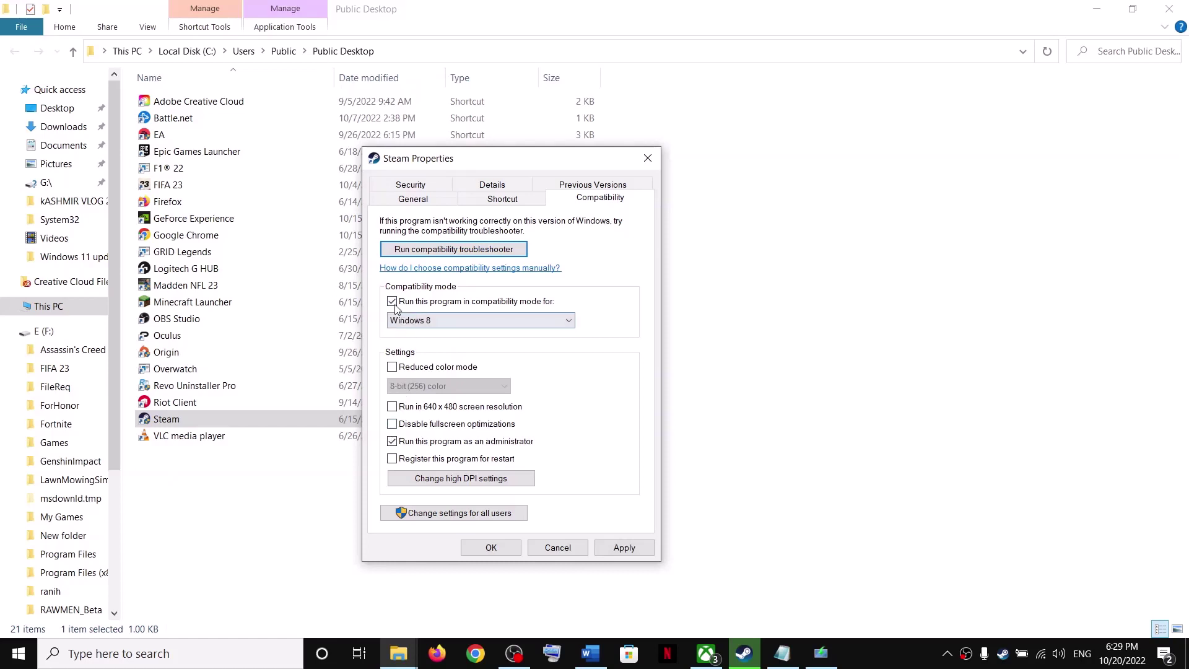
click(393, 303)
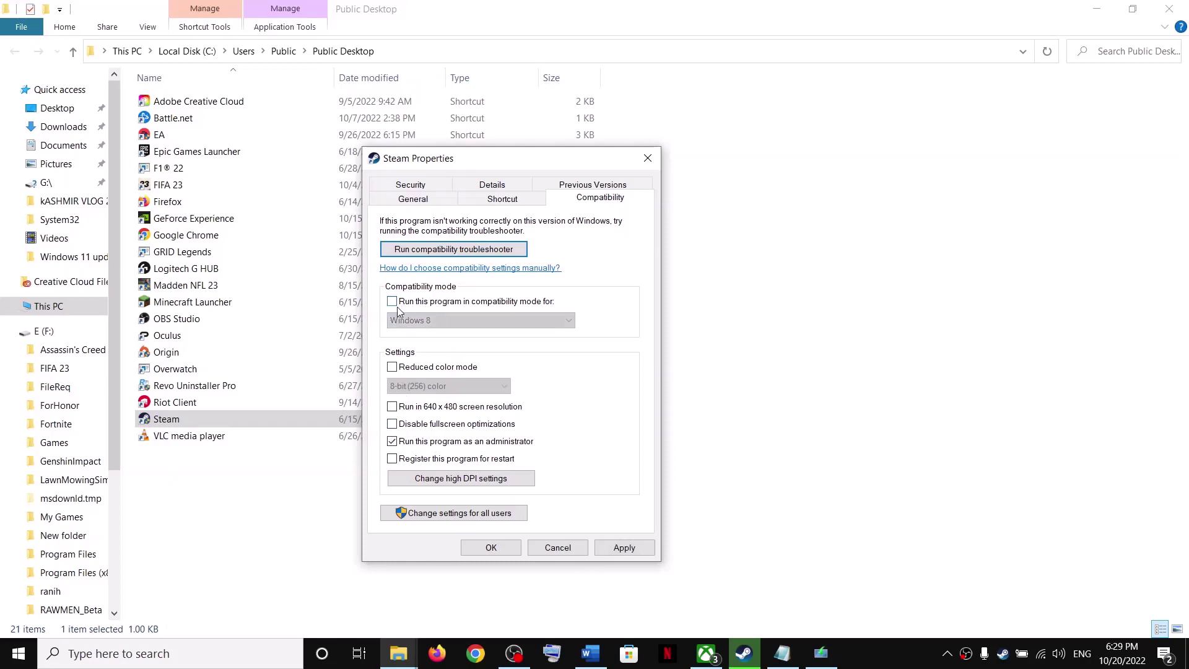
click(625, 548)
click(505, 546)
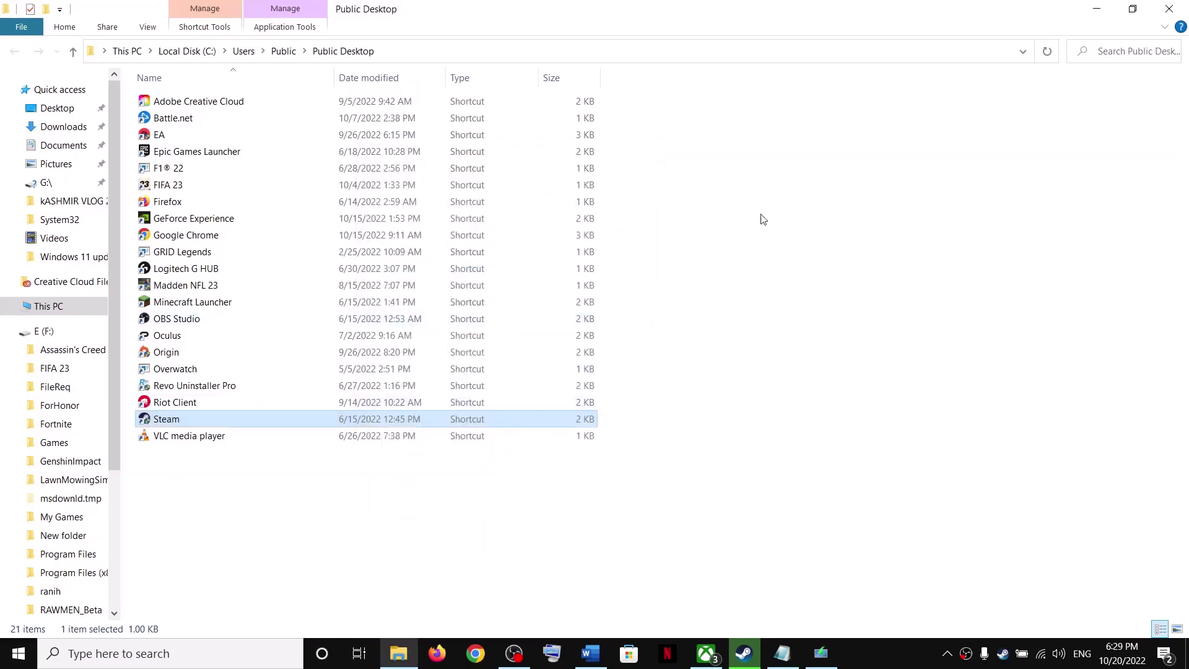
click(1170, 11)
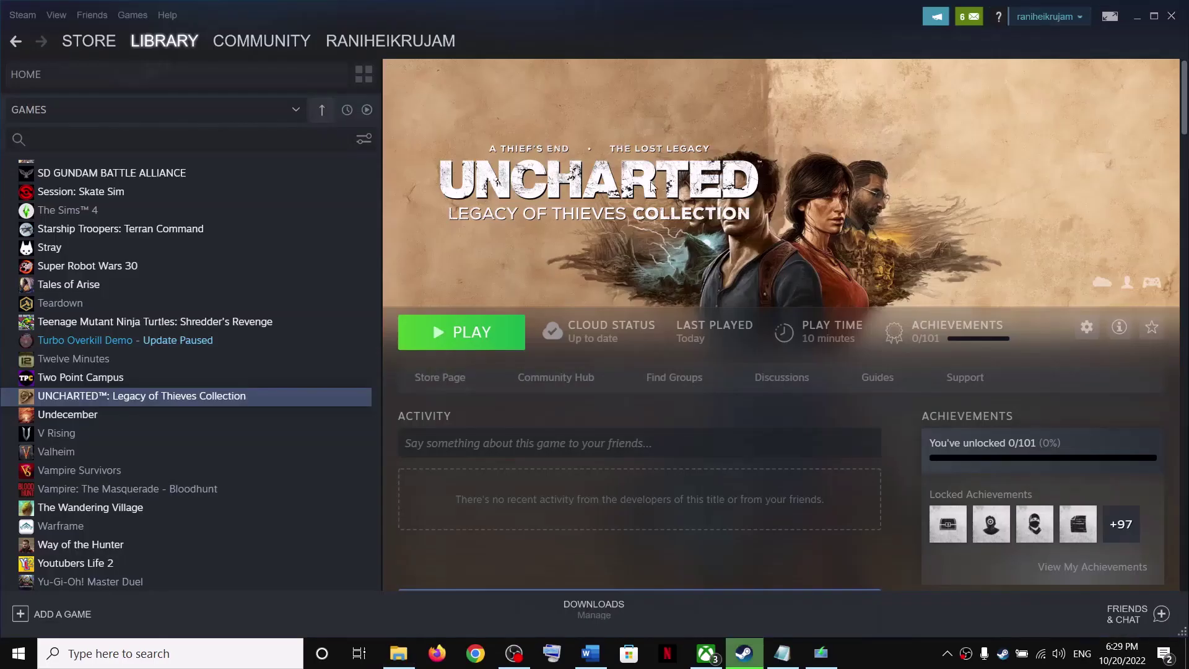
Bring back the Word document, highlight the Step 2 line about running the game in compatibility mode, and minimize the document.
click(590, 652)
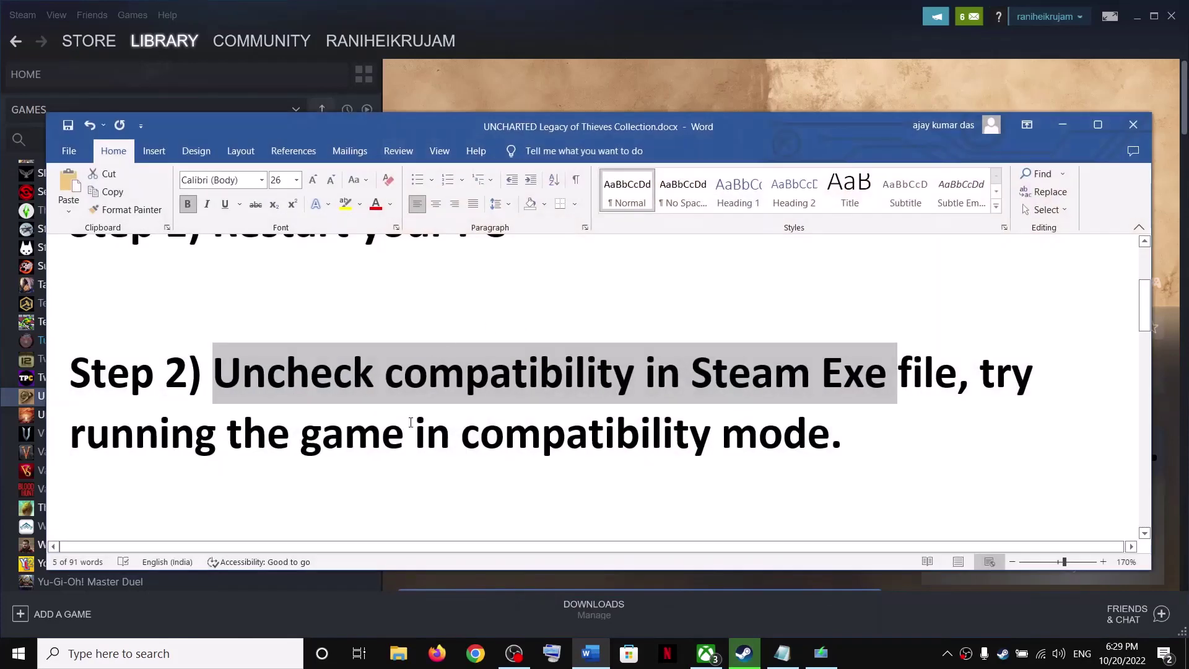
drag(80, 432, 829, 434)
click(1063, 126)
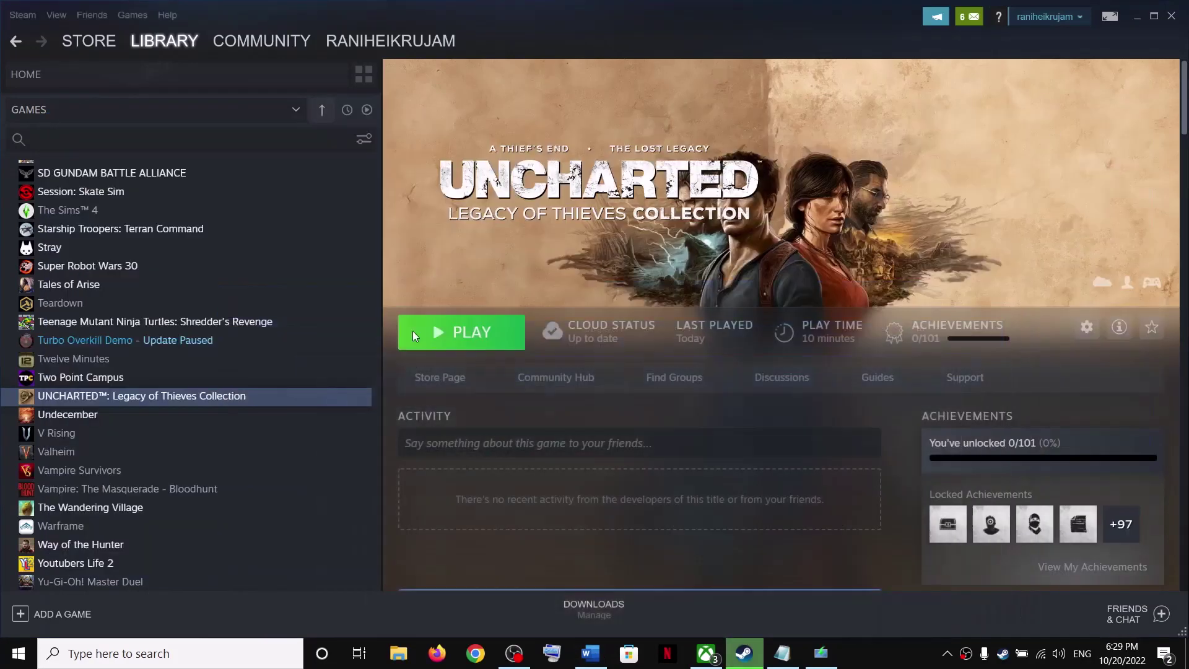
Browse the local files of UNCHARTED: Legacy of Thieves Collection and open the compatibility settings of u4.exe.
right_click(101, 400)
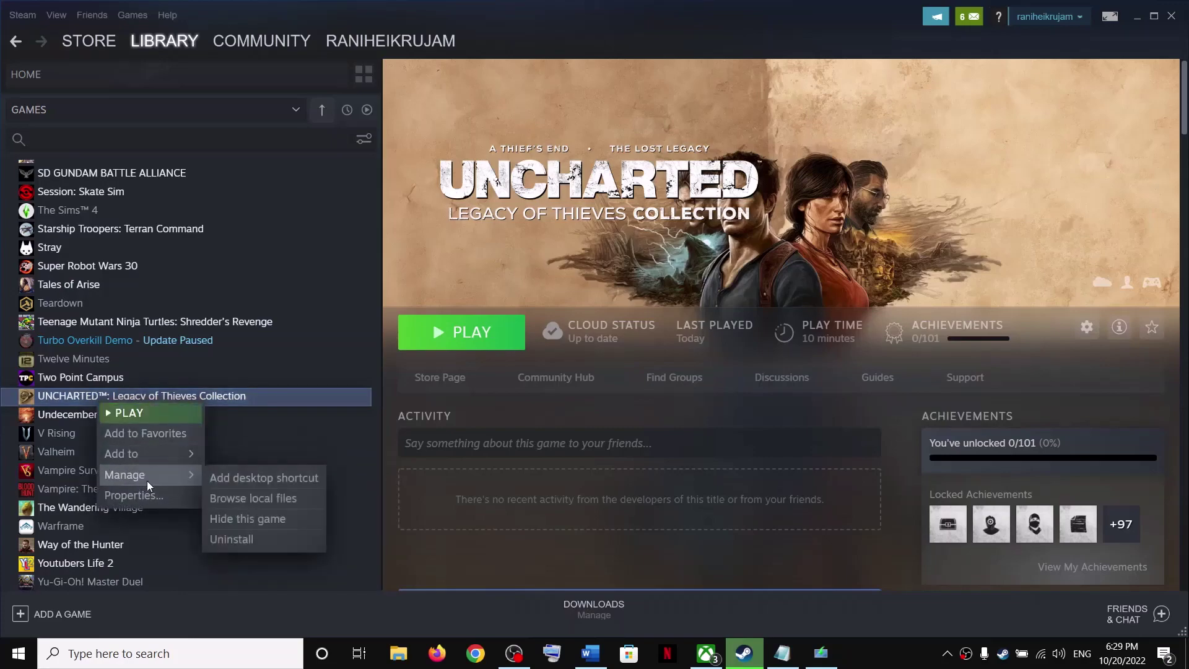
click(257, 504)
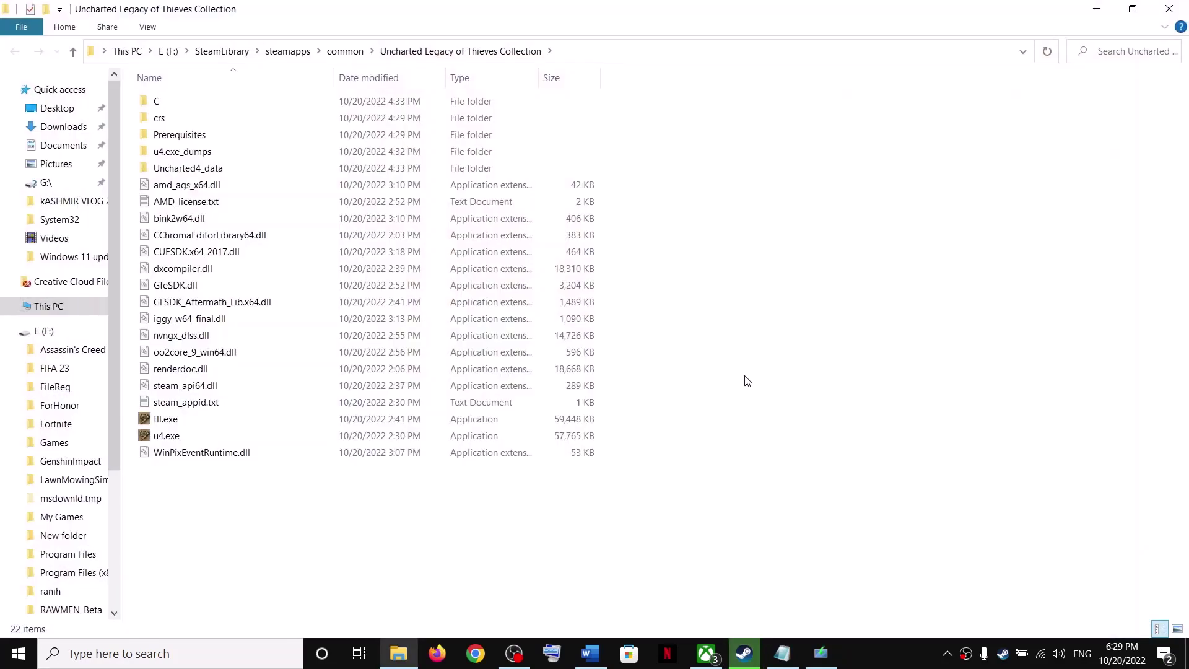
click(171, 439)
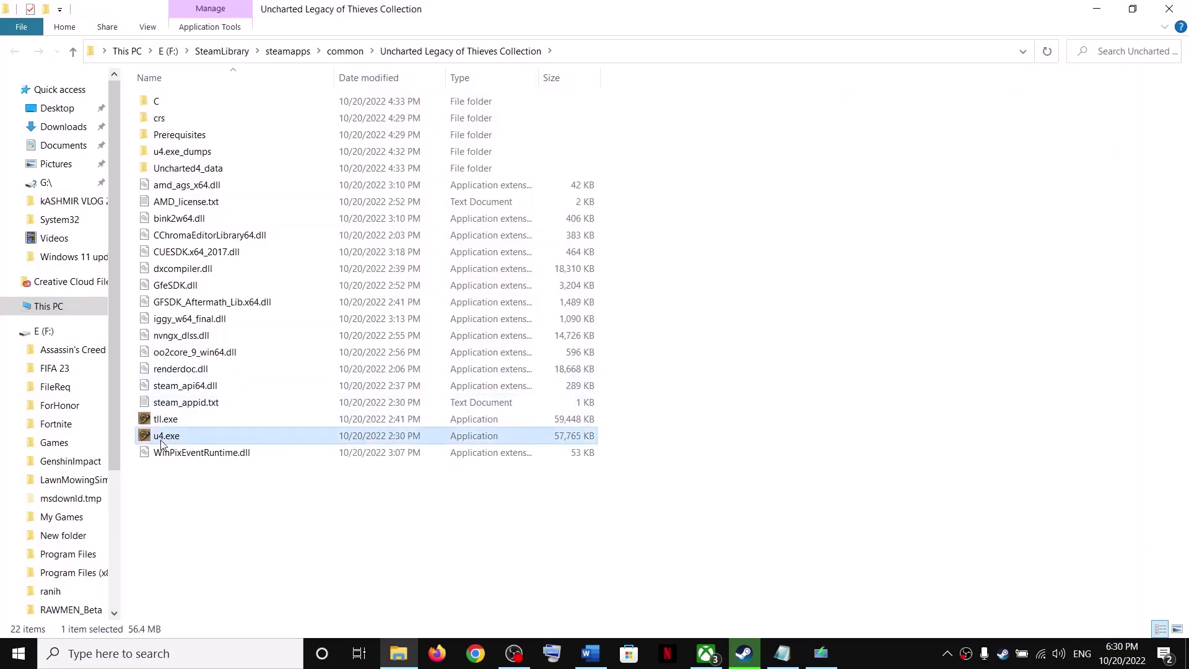
right_click(162, 435)
click(211, 426)
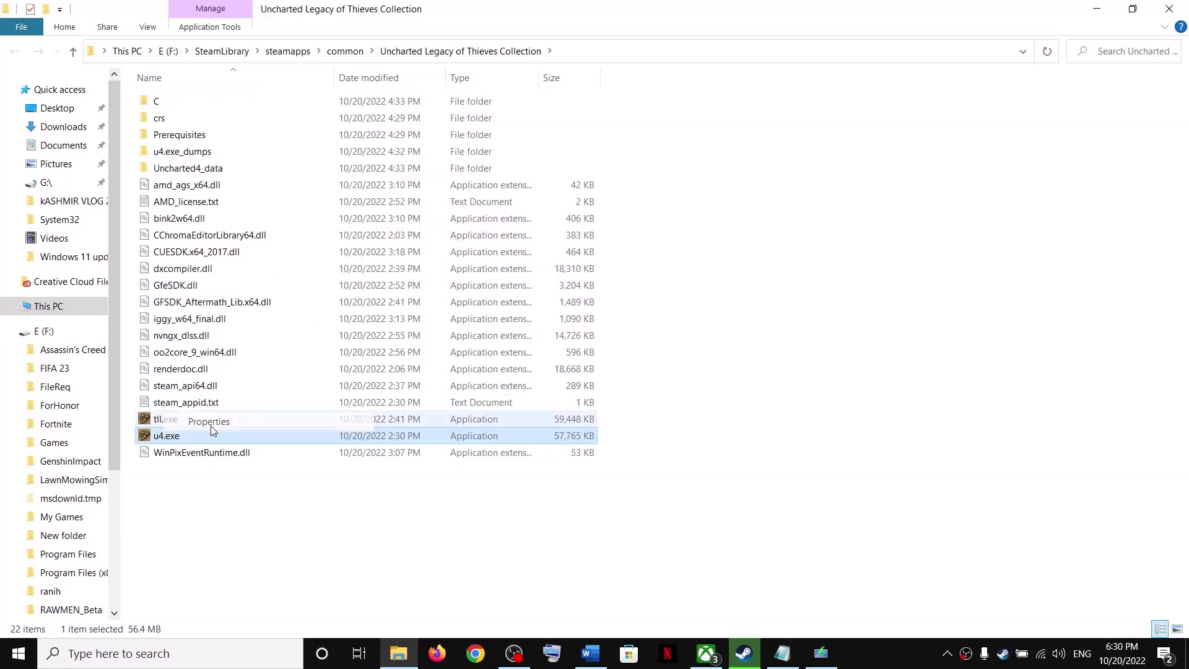
drag(363, 245, 518, 153)
click(420, 178)
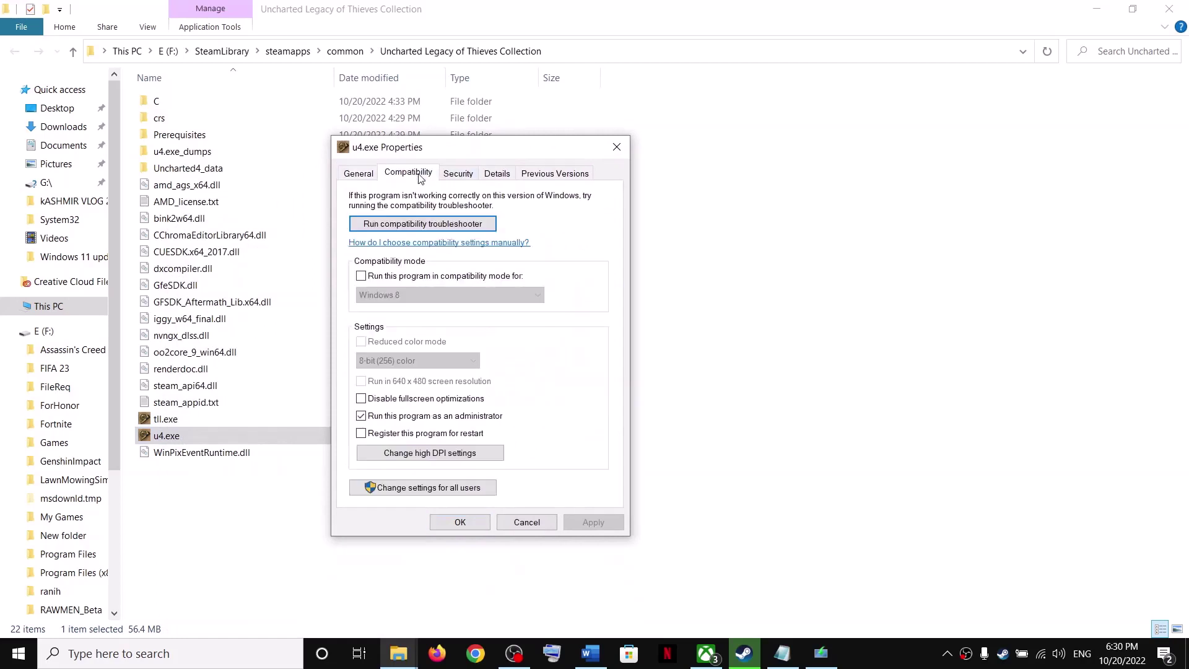
Enable compatibility mode for u4.exe with Windows 8 and save the properties.
click(364, 277)
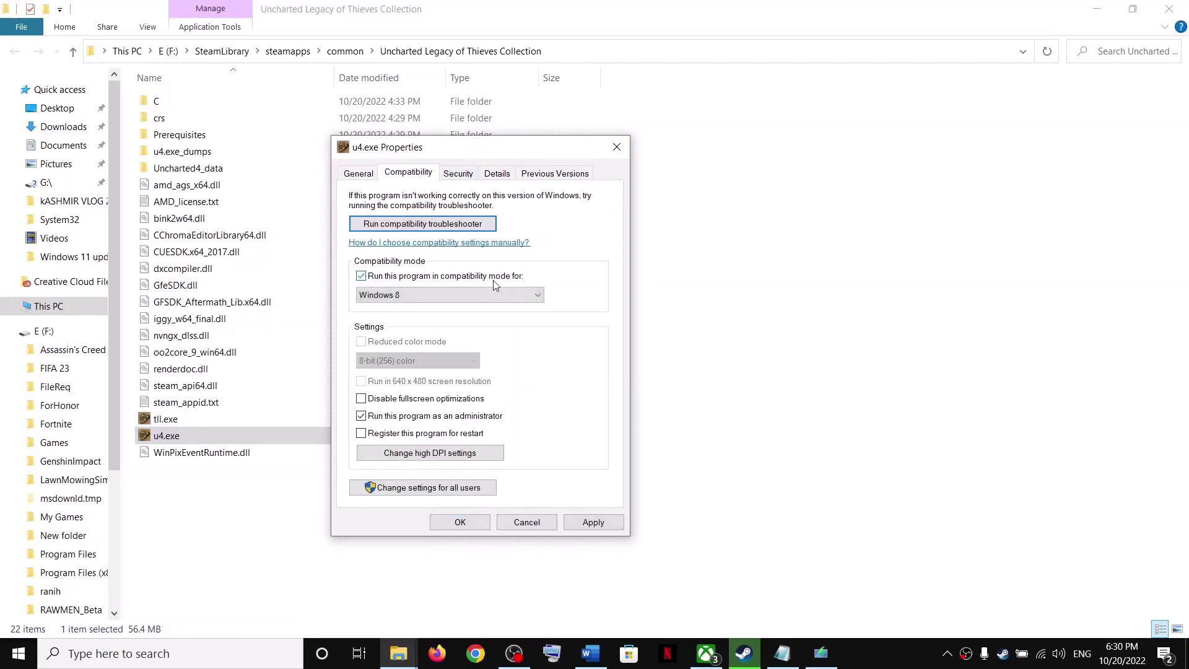
click(511, 288)
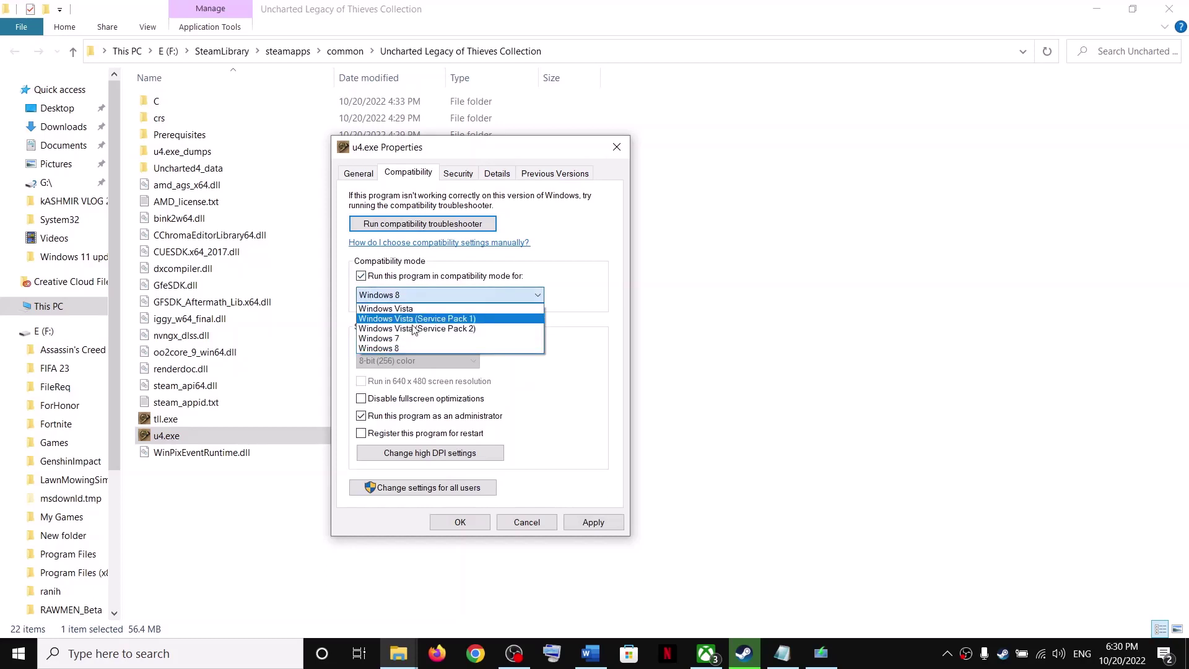
click(382, 348)
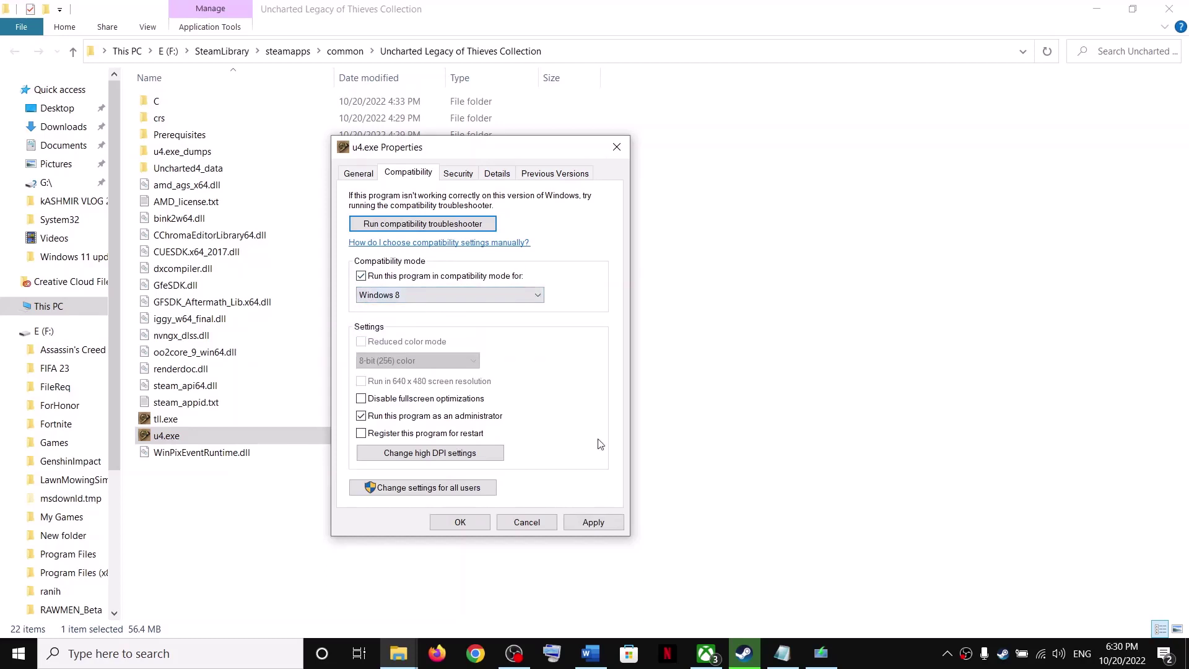
click(593, 522)
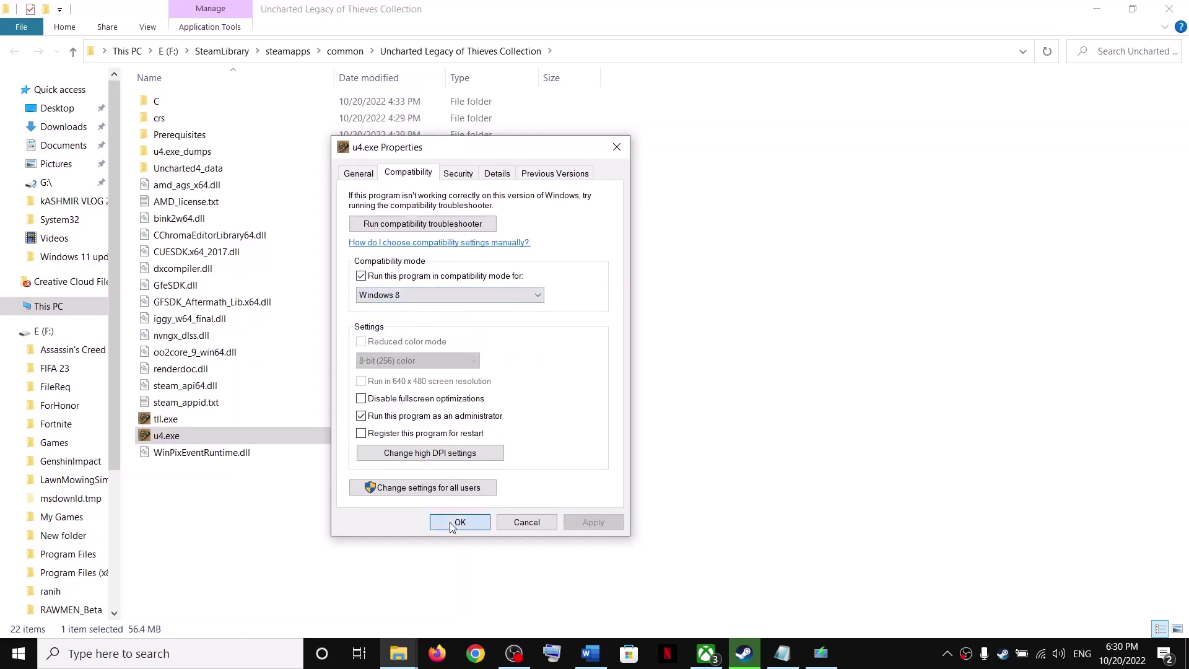
click(457, 522)
Reopen the compatibility settings of u4.exe, set its compatibility mode to Windows 7 and save.
right_click(218, 435)
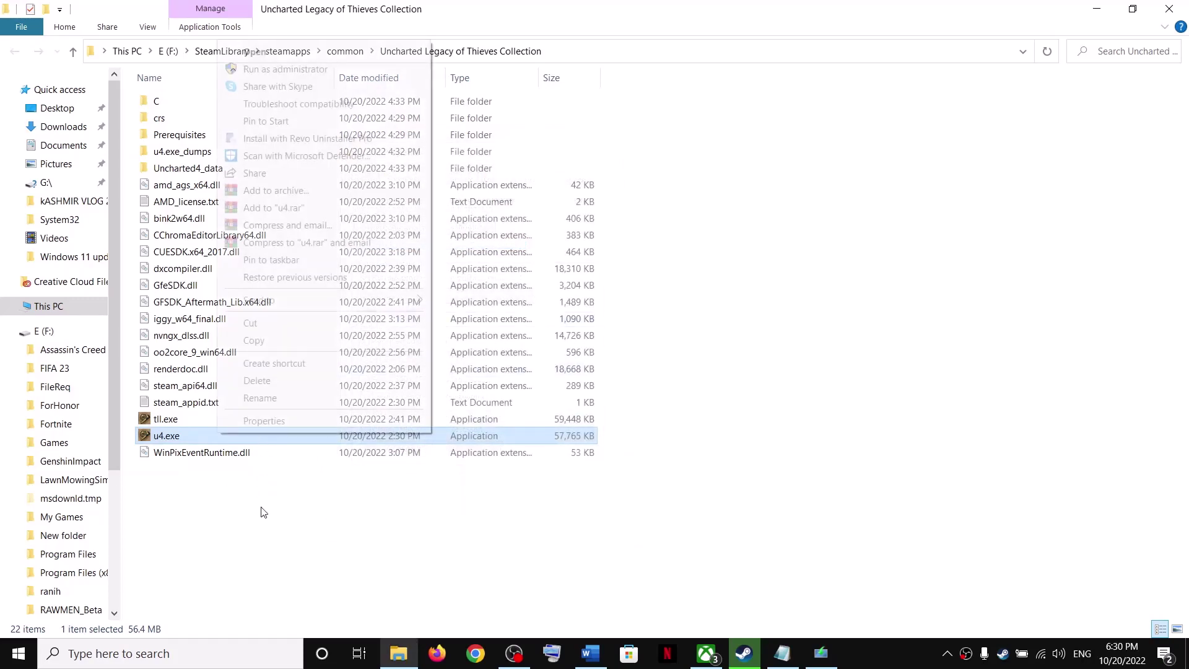
click(263, 421)
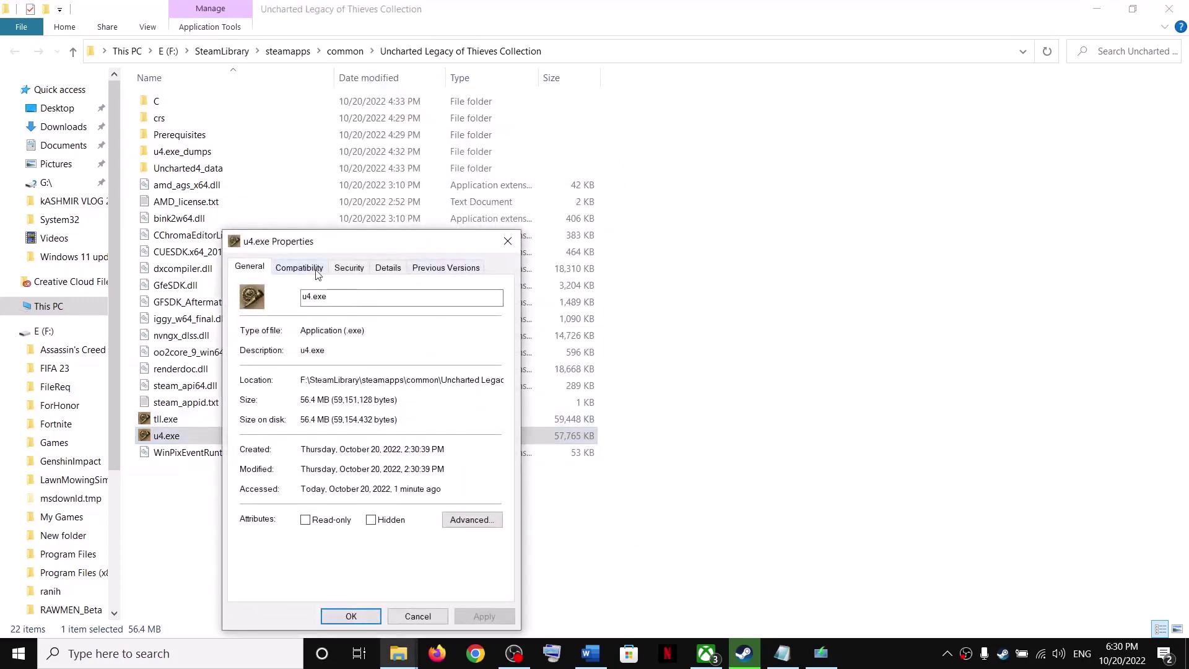
click(299, 266)
click(299, 395)
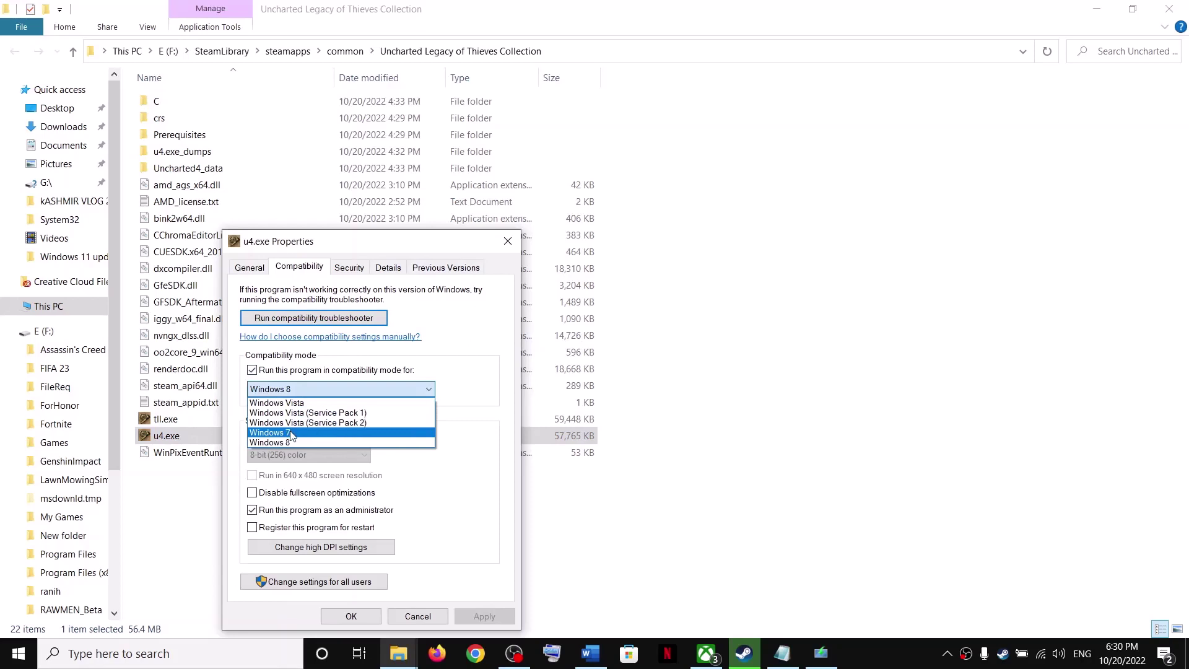
click(297, 434)
click(481, 616)
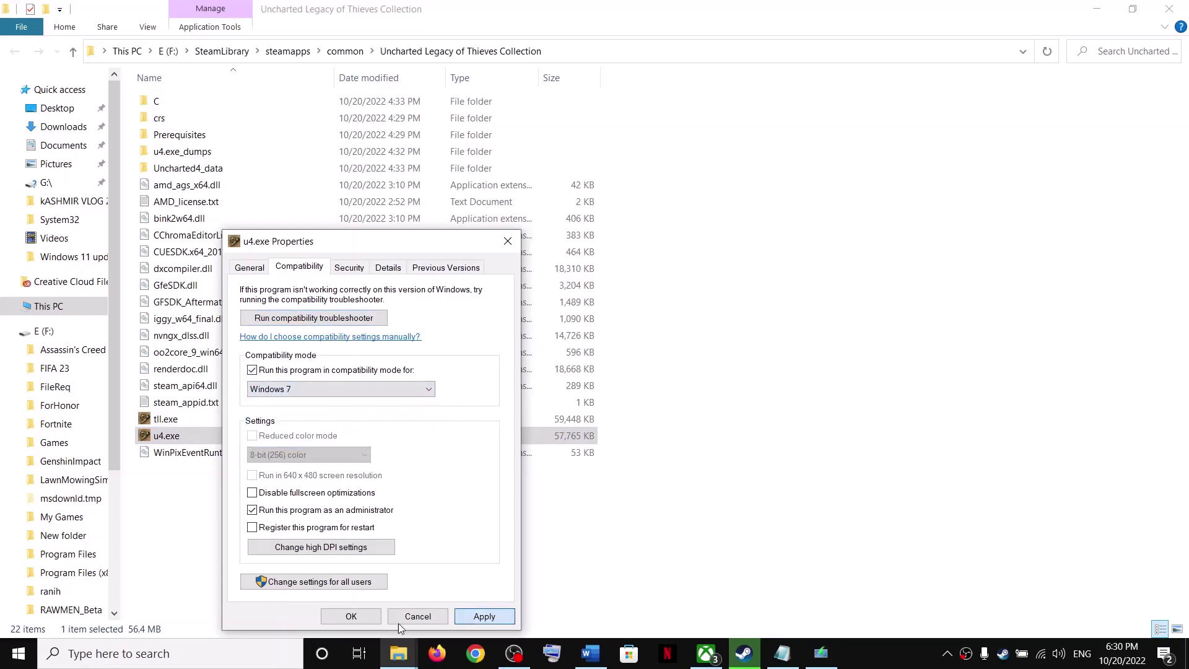
click(351, 616)
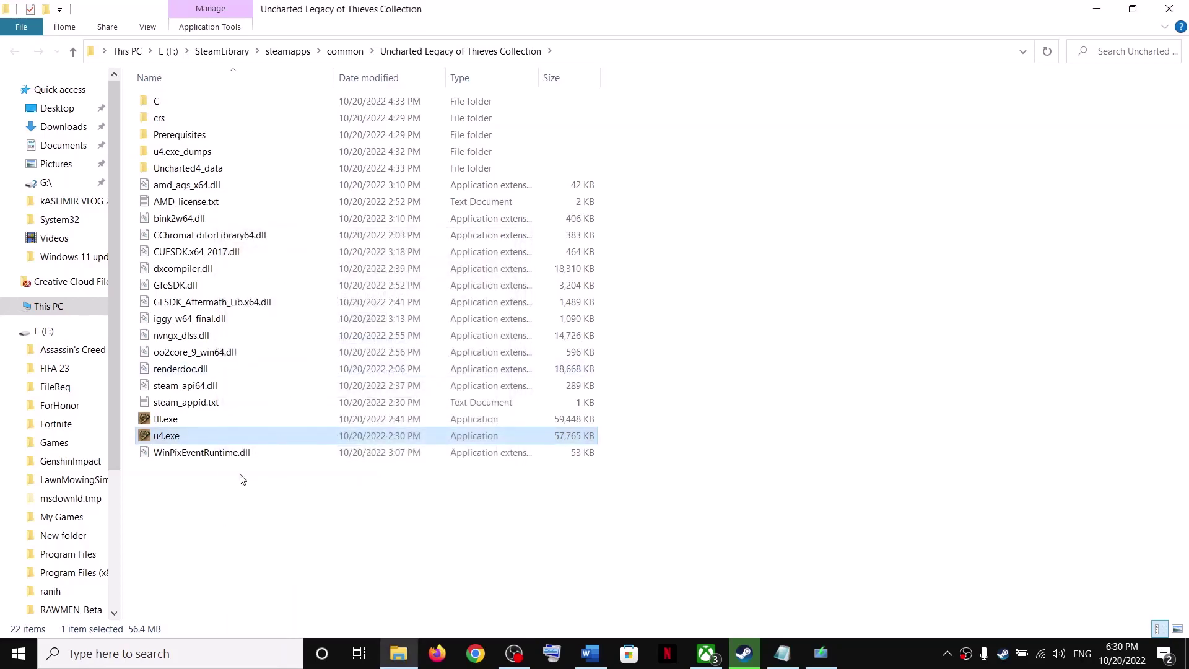
Open the compatibility settings of tll.exe, enable compatibility mode with Windows 8 and save the properties.
click(187, 423)
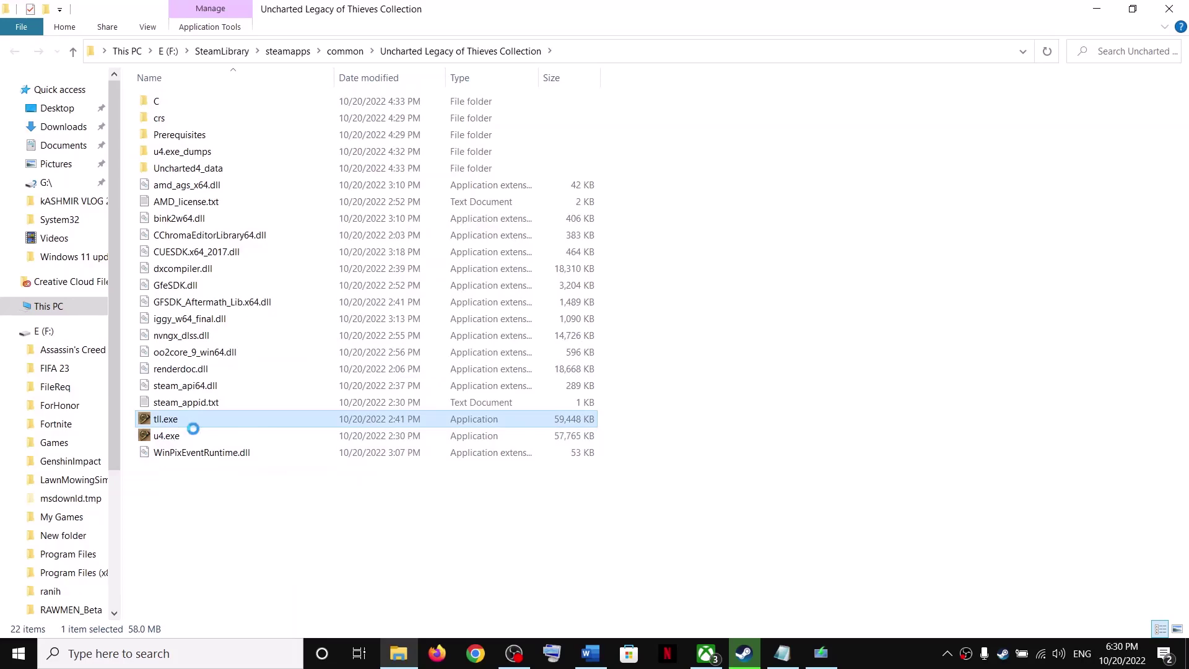
right_click(185, 421)
click(228, 412)
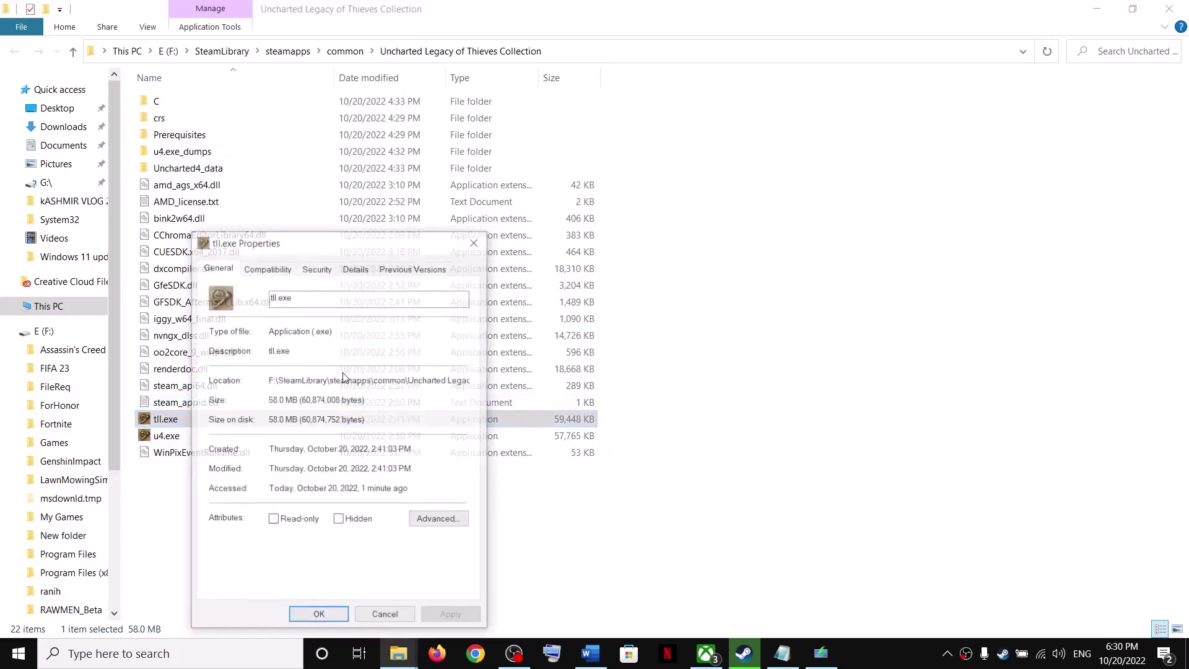
click(267, 268)
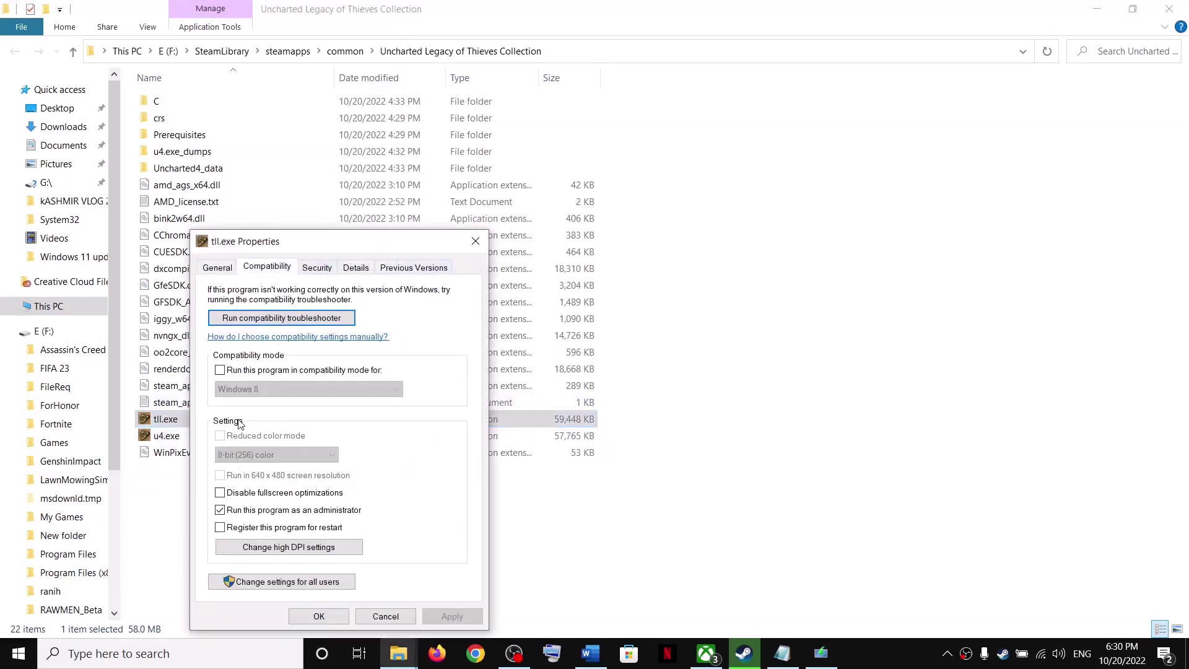
click(220, 370)
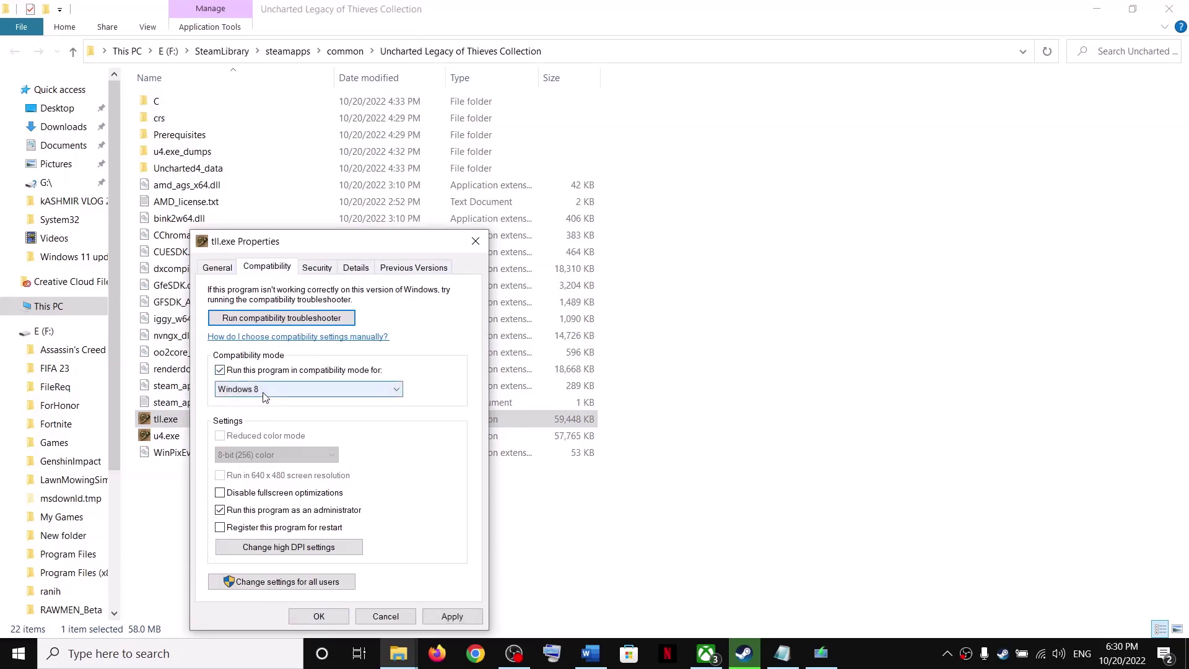
click(265, 397)
click(251, 440)
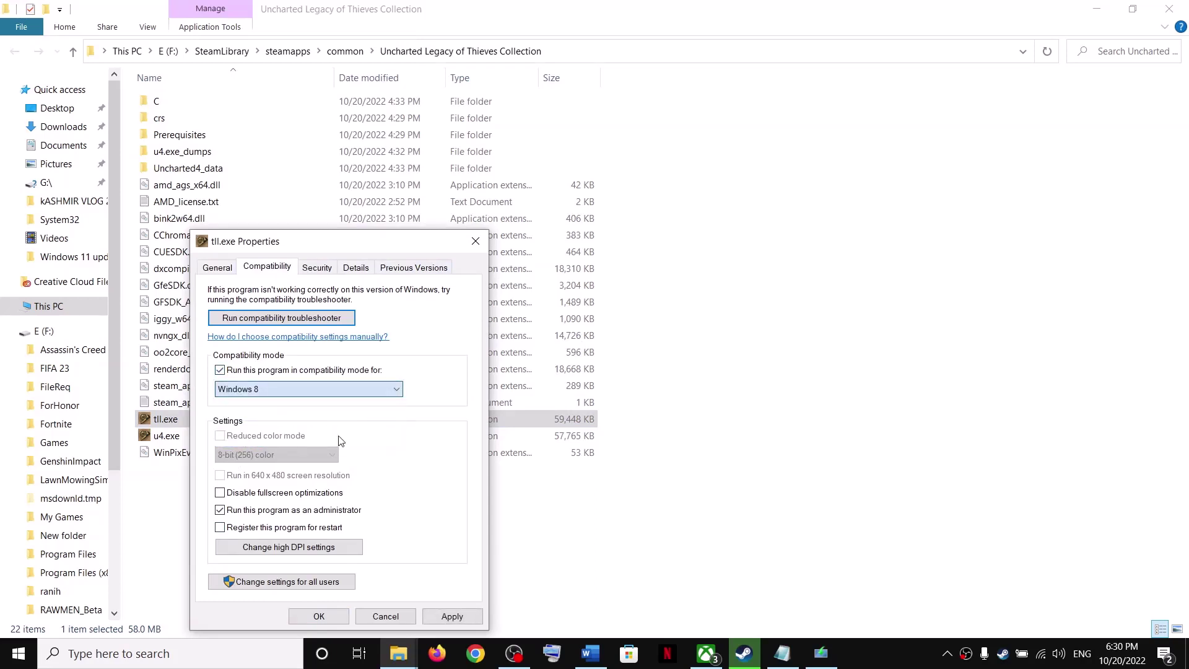
click(436, 614)
click(318, 616)
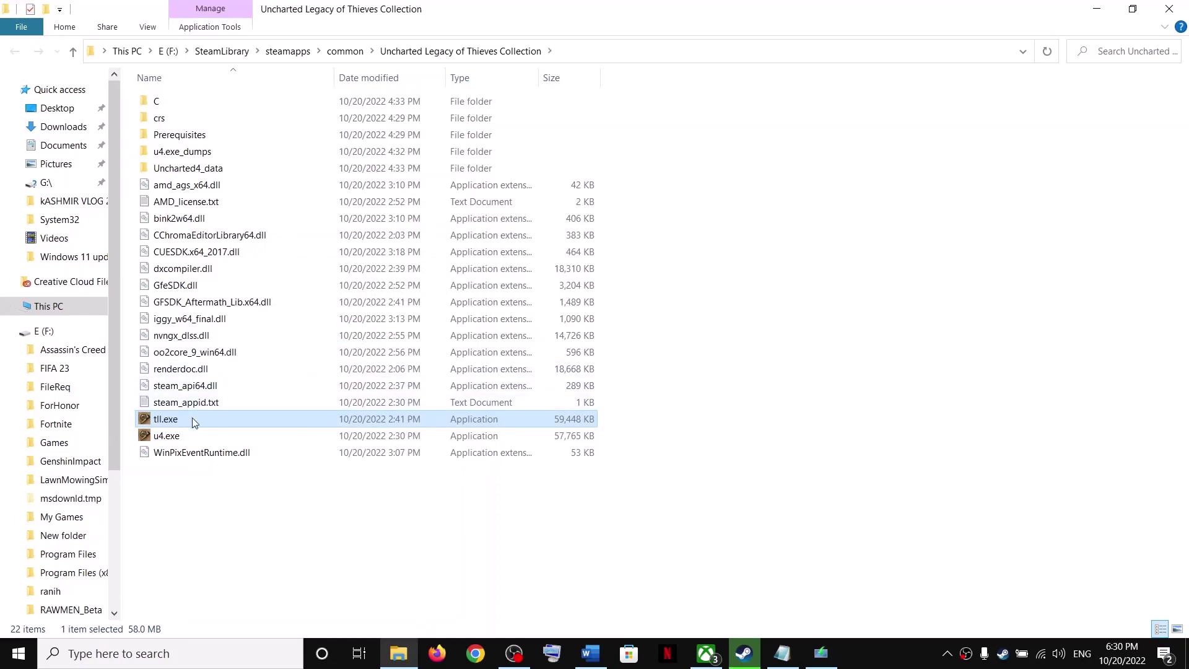
Reopen the compatibility settings of tll.exe, set its compatibility mode to Windows 7 and save.
right_click(197, 424)
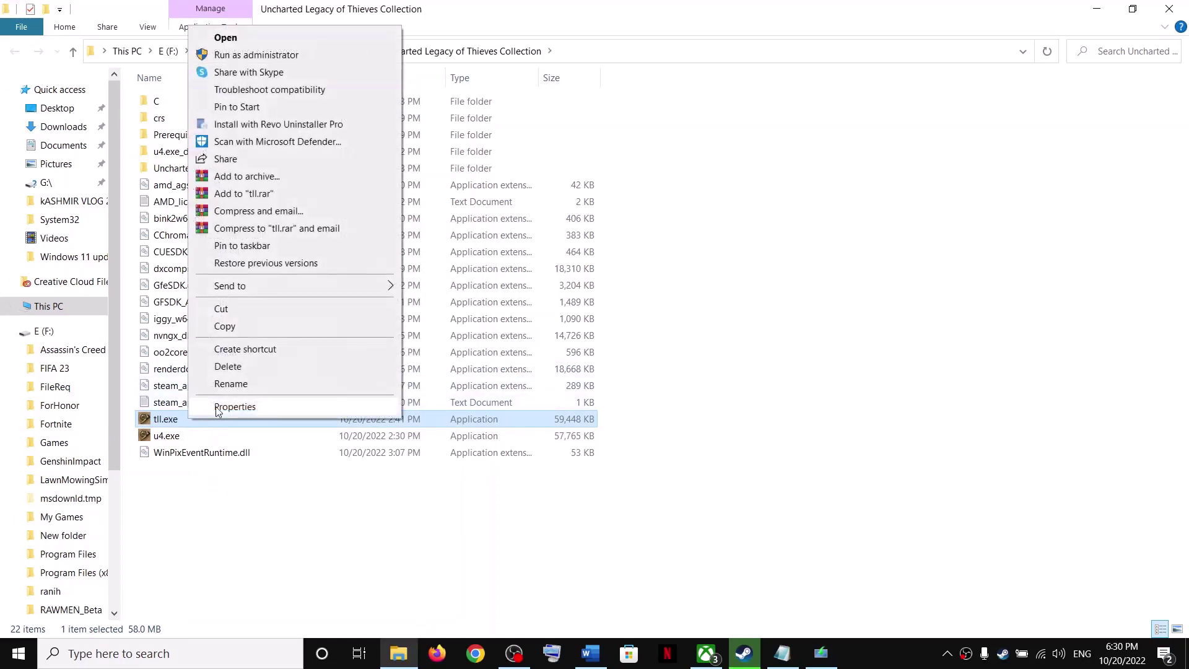
click(218, 407)
click(270, 267)
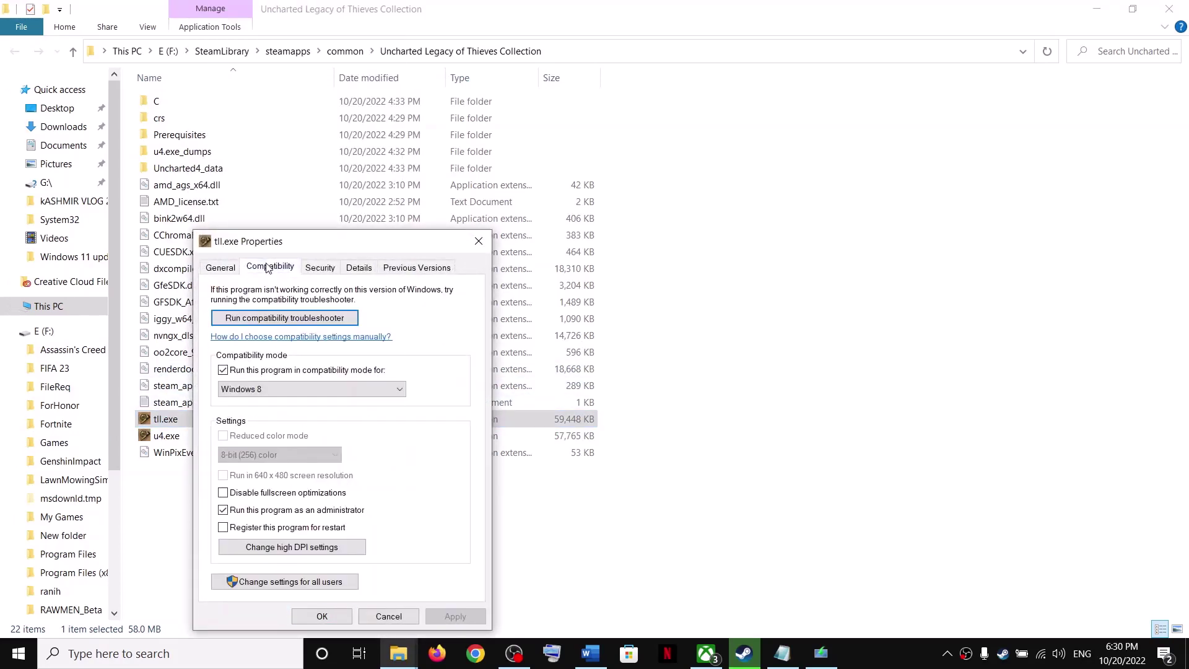
click(319, 388)
click(257, 433)
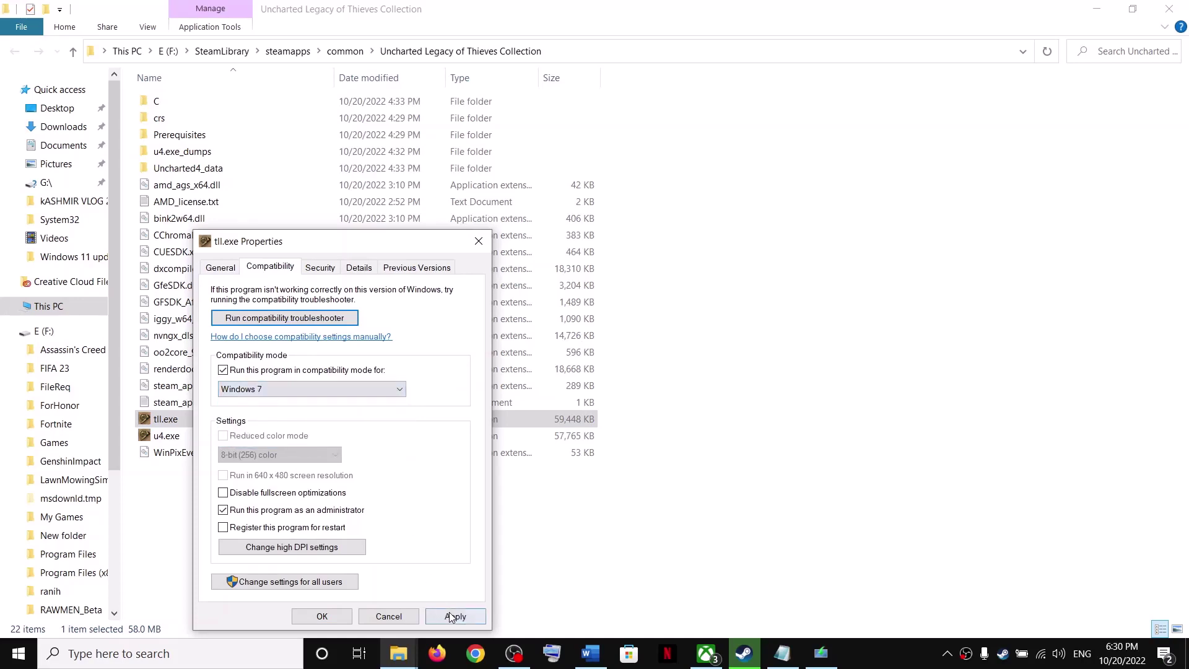
click(455, 615)
click(322, 615)
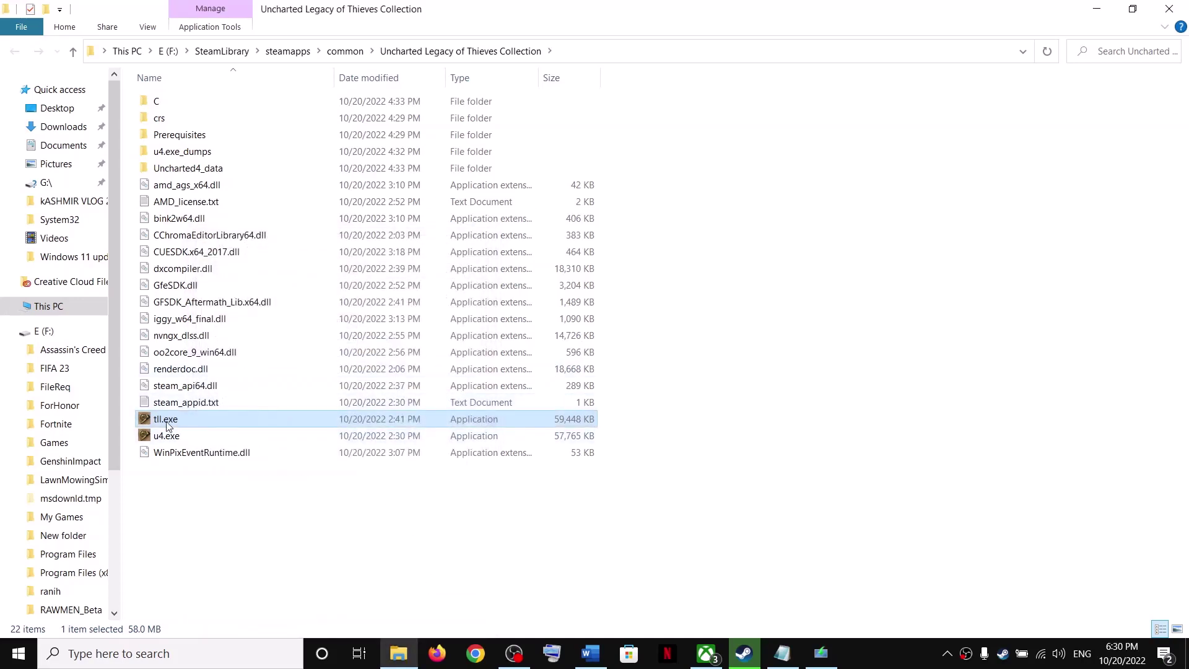
Turn off compatibility mode for tll.exe in its properties and save the change.
right_click(202, 415)
click(213, 407)
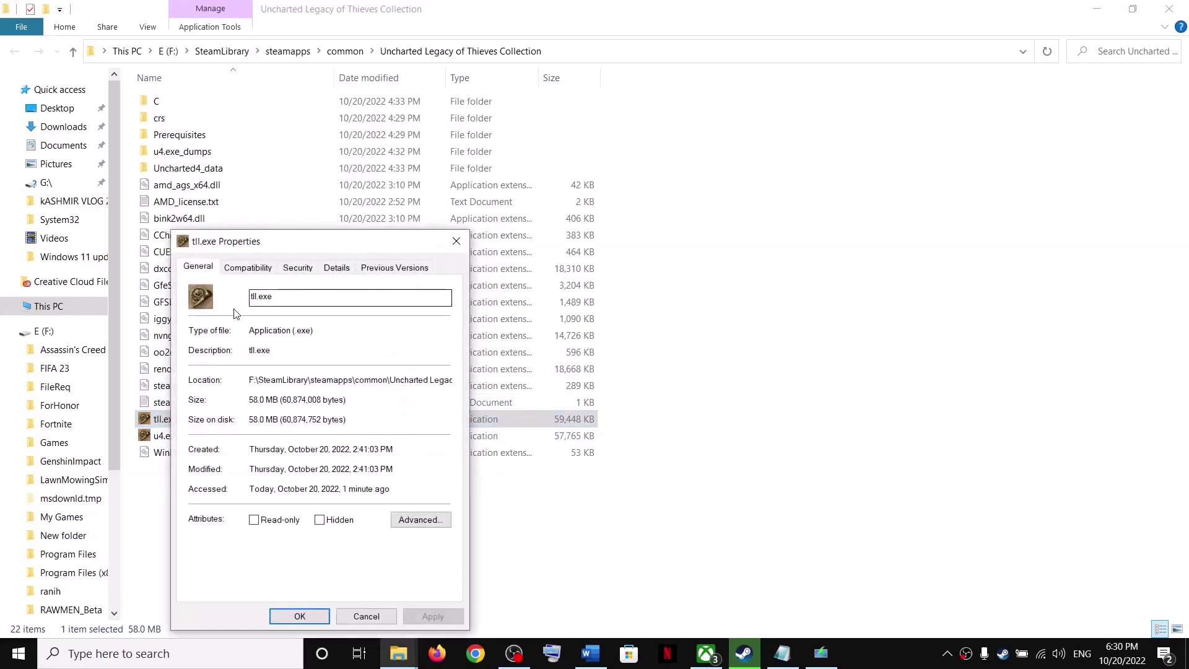
click(247, 267)
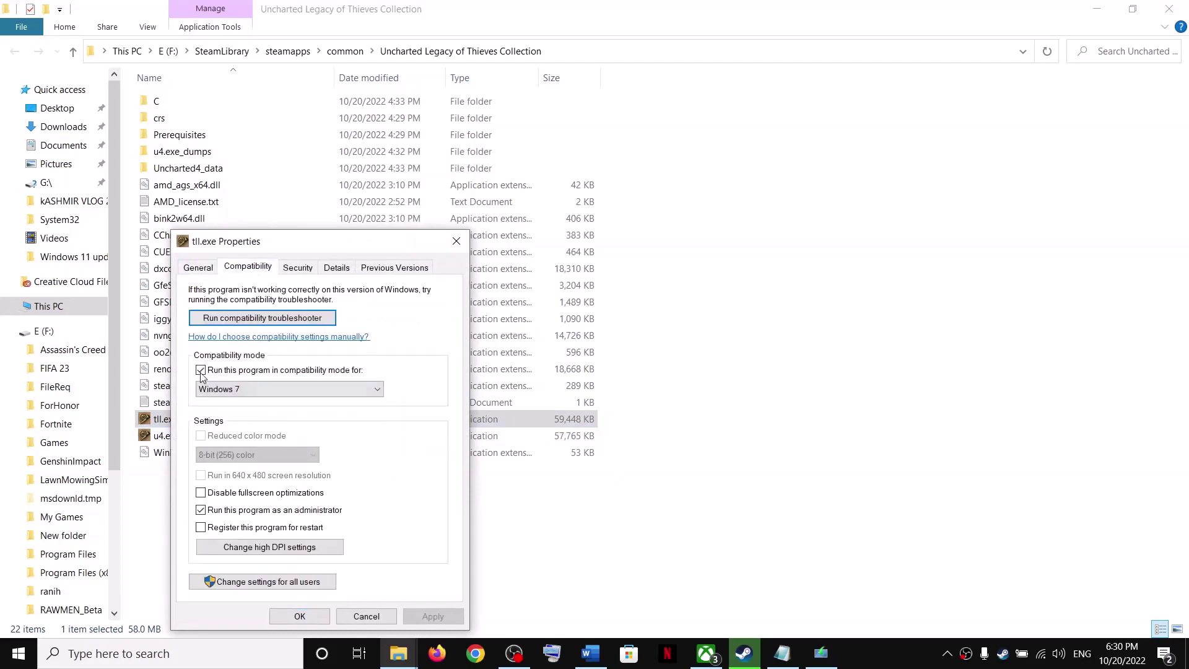
click(201, 370)
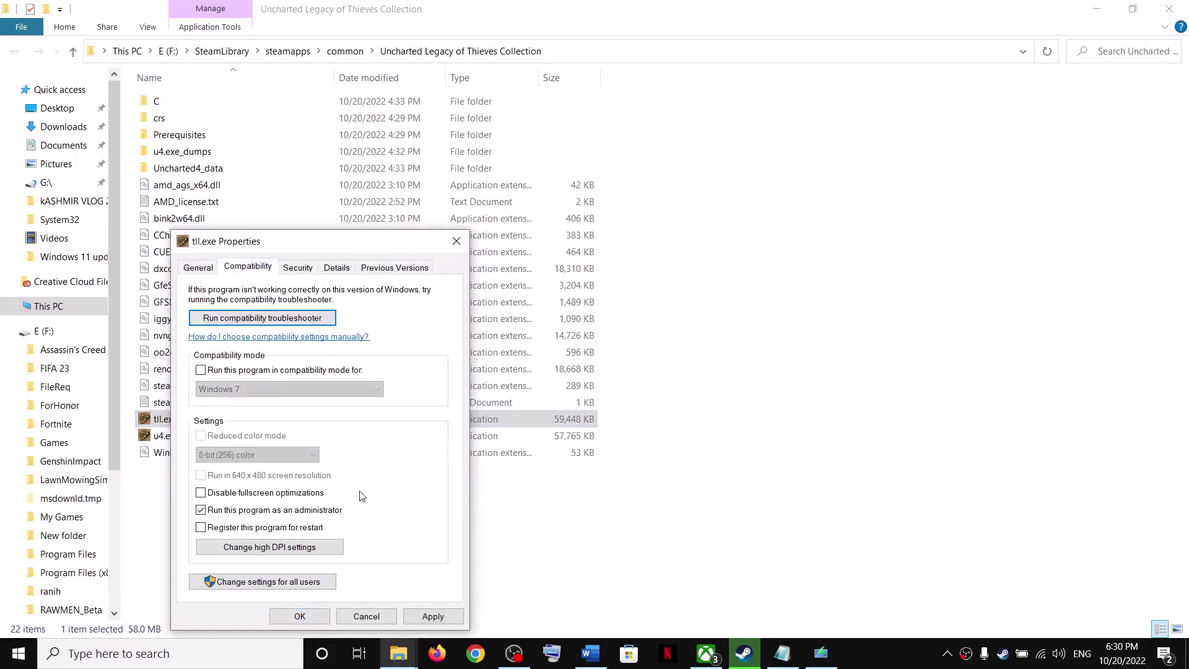
click(432, 617)
click(300, 616)
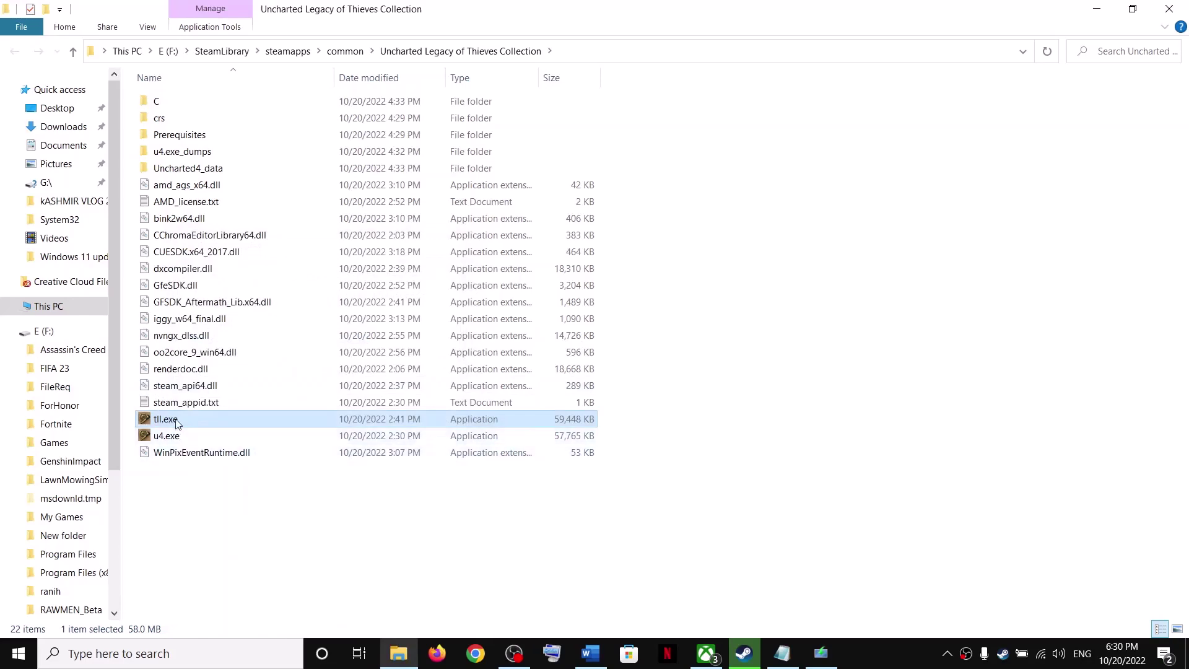
Switch to the Word document and highlight "Update Windows Using Update Assistant" in the Step 3 line.
click(590, 653)
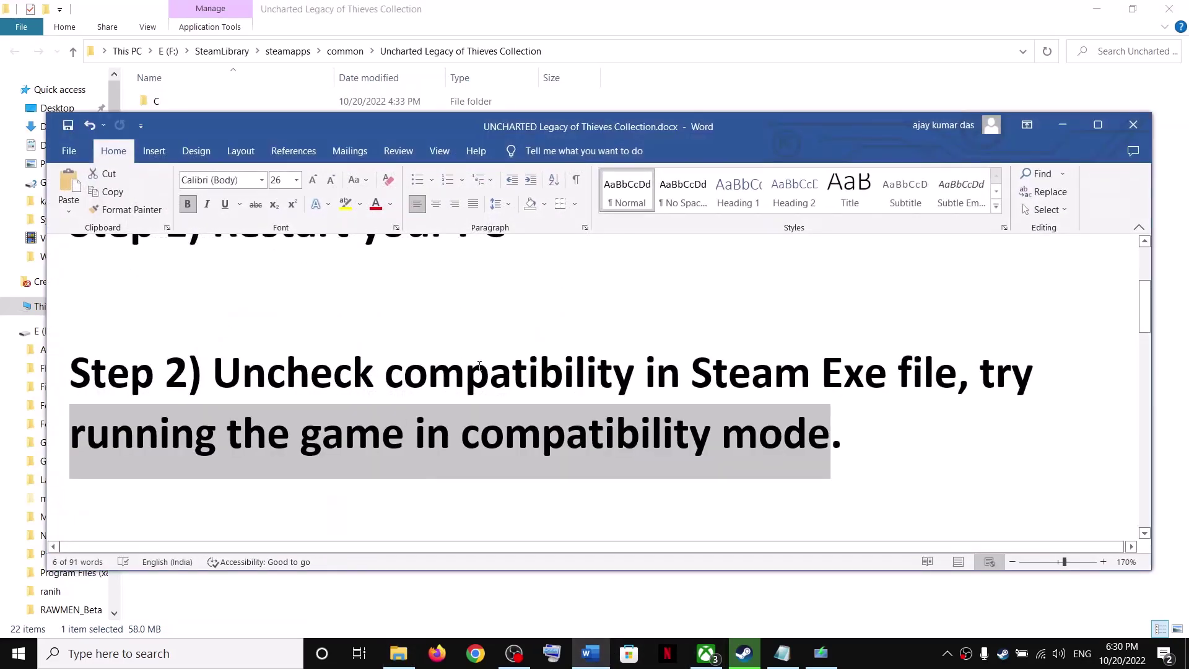
scroll(399, 438, down, 3)
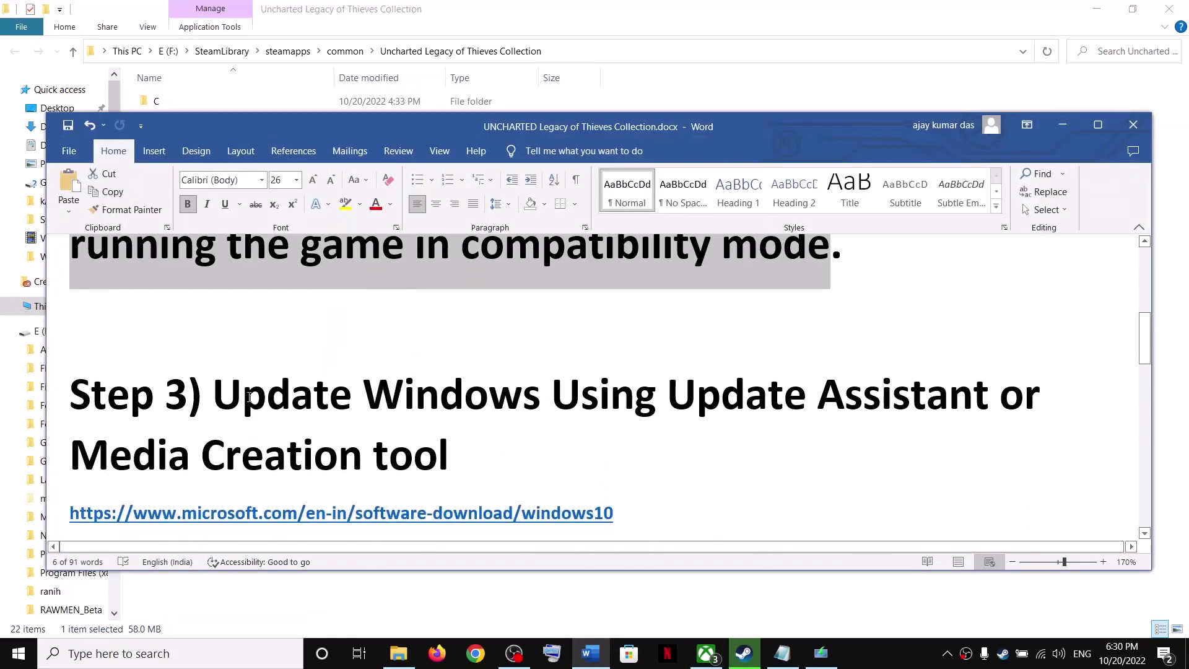
drag(248, 397, 913, 385)
scroll(377, 398, down, 1)
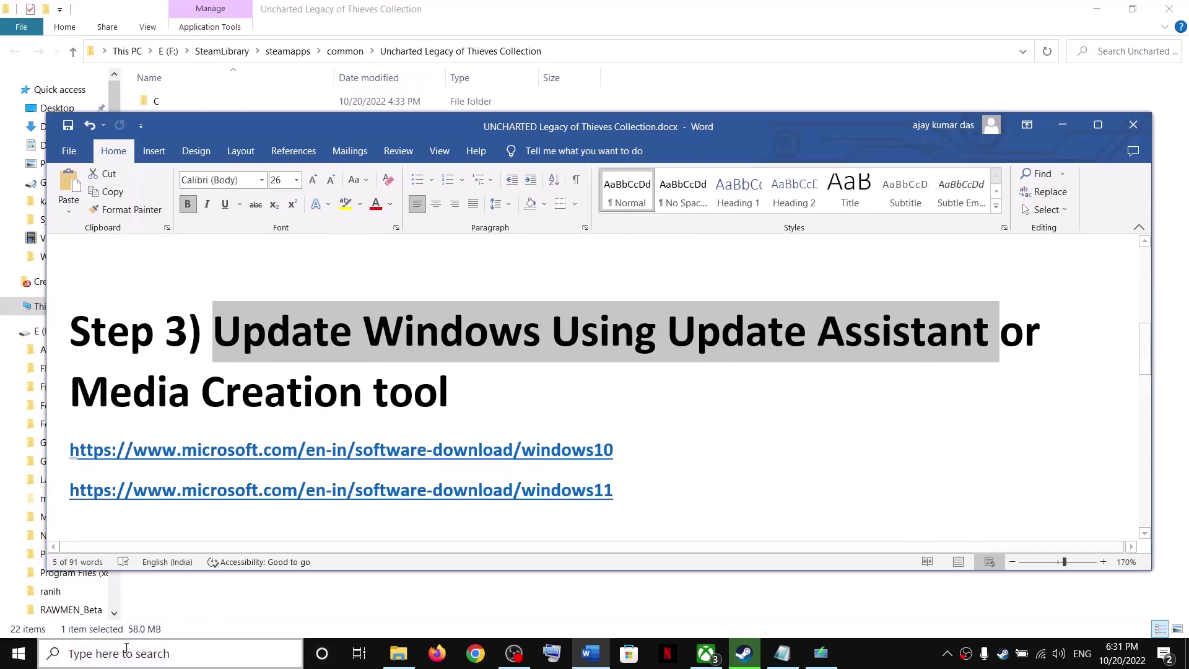
Open Windows Update in the Windows Settings, check for updates and minimize Settings.
key(super+i)
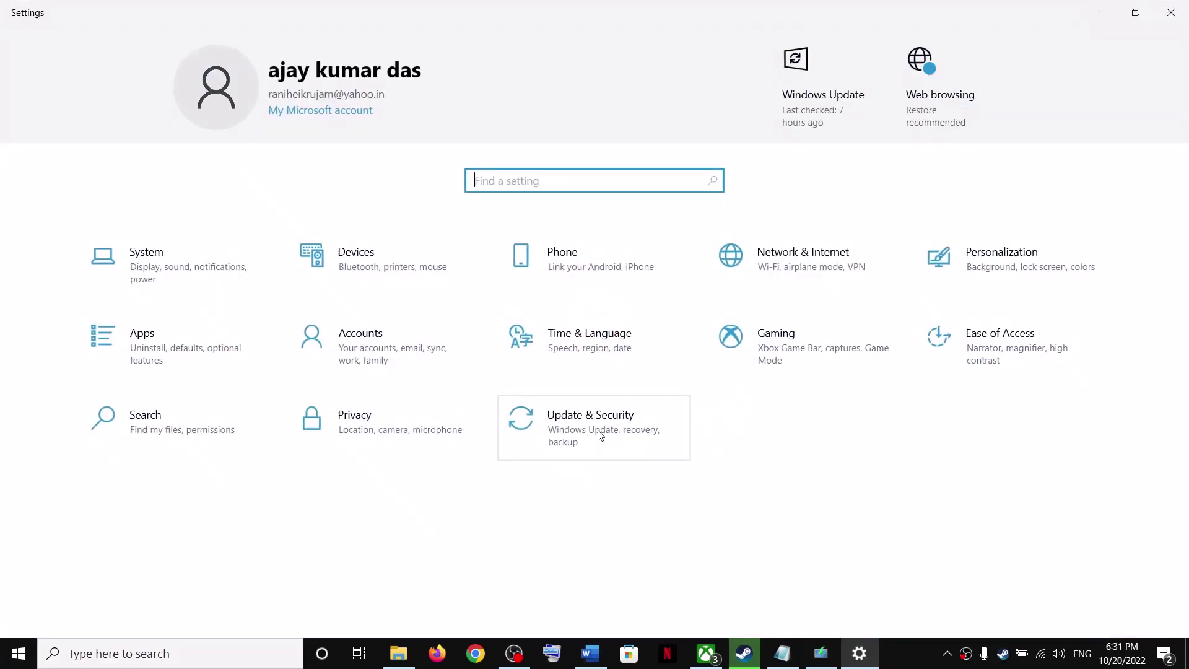
click(594, 435)
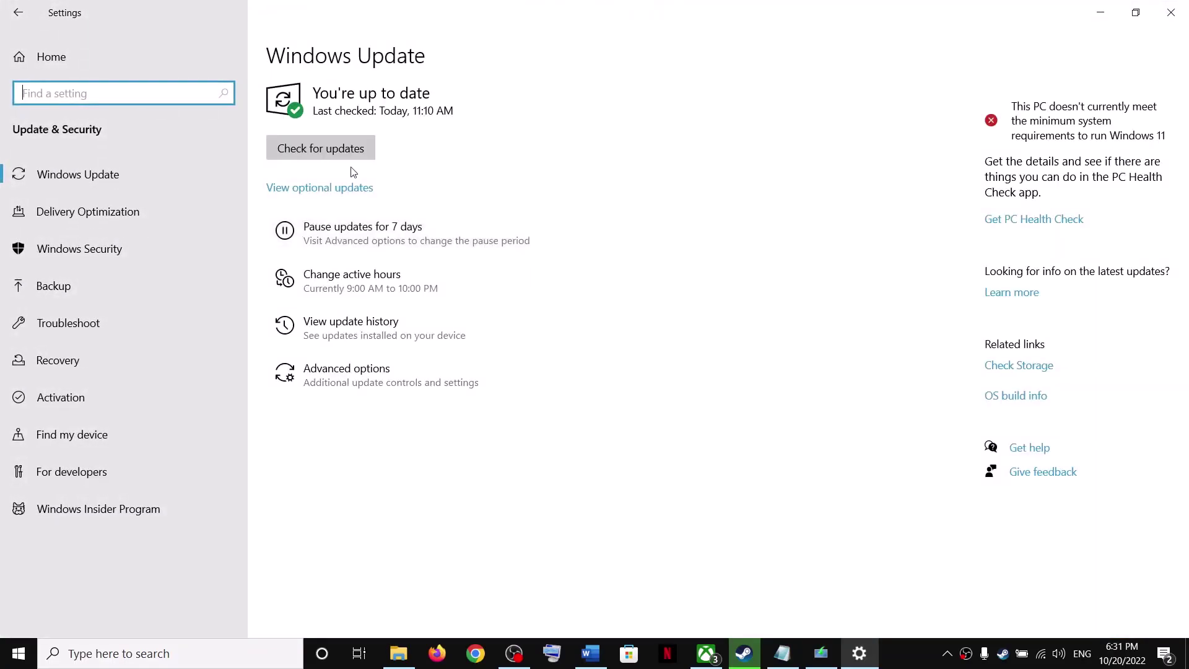
click(321, 151)
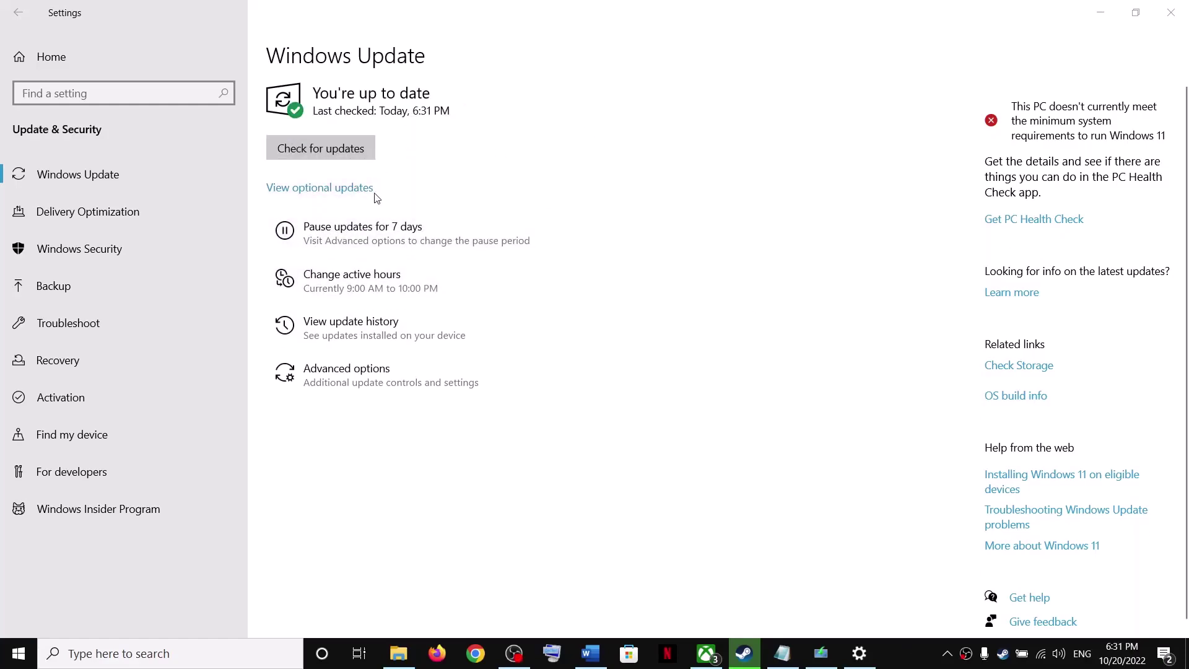
click(1107, 23)
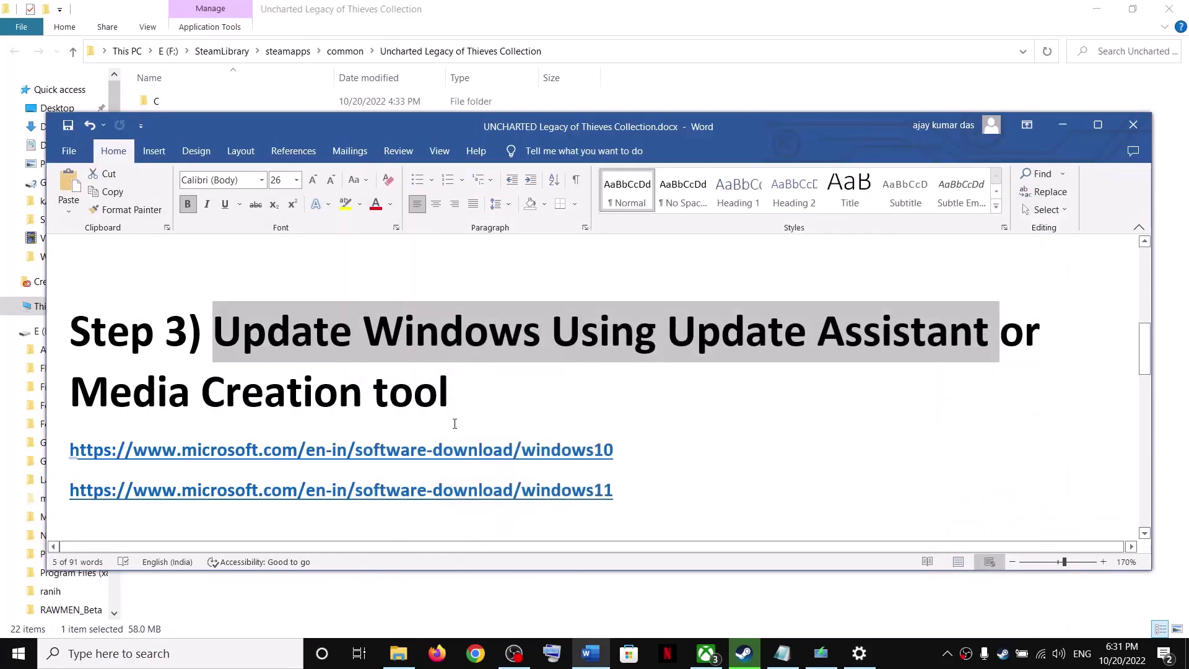
Highlight the Update Assistant wording of Step 3 again, followed by the Windows 10 software-download link below it.
click(521, 380)
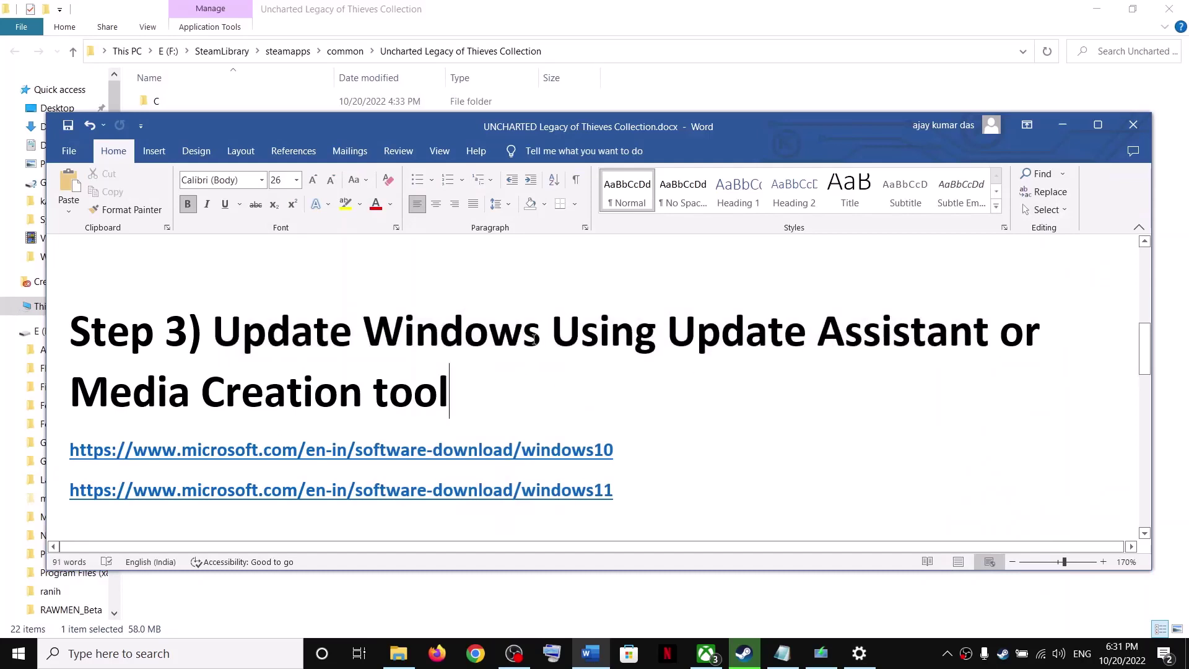
drag(255, 338, 887, 340)
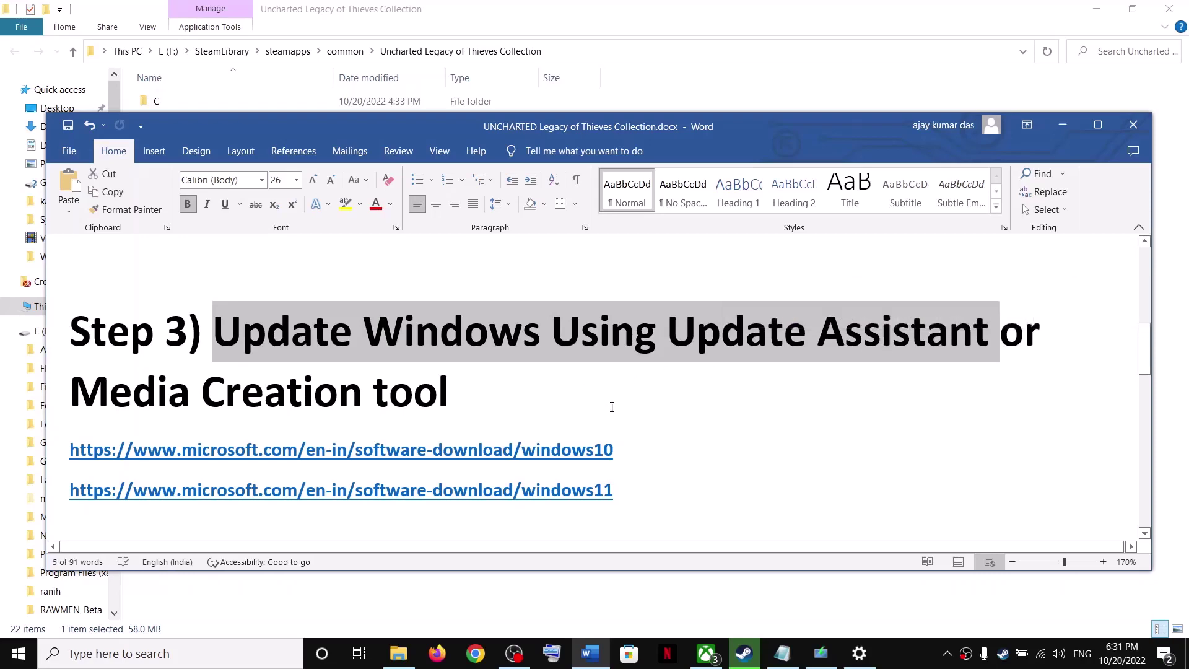
drag(635, 445, 149, 441)
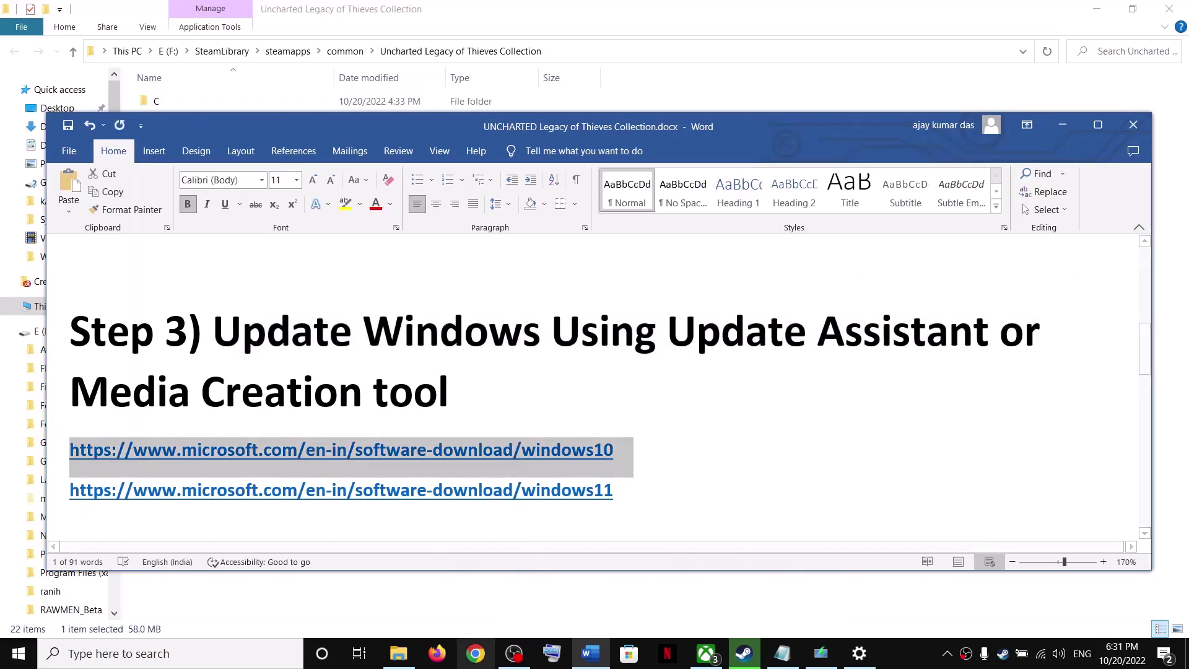
Download and run the Windows 10 Update Assistant from the document's Windows 10 link, and choose to cancel the update.
ctrl+click(267, 460)
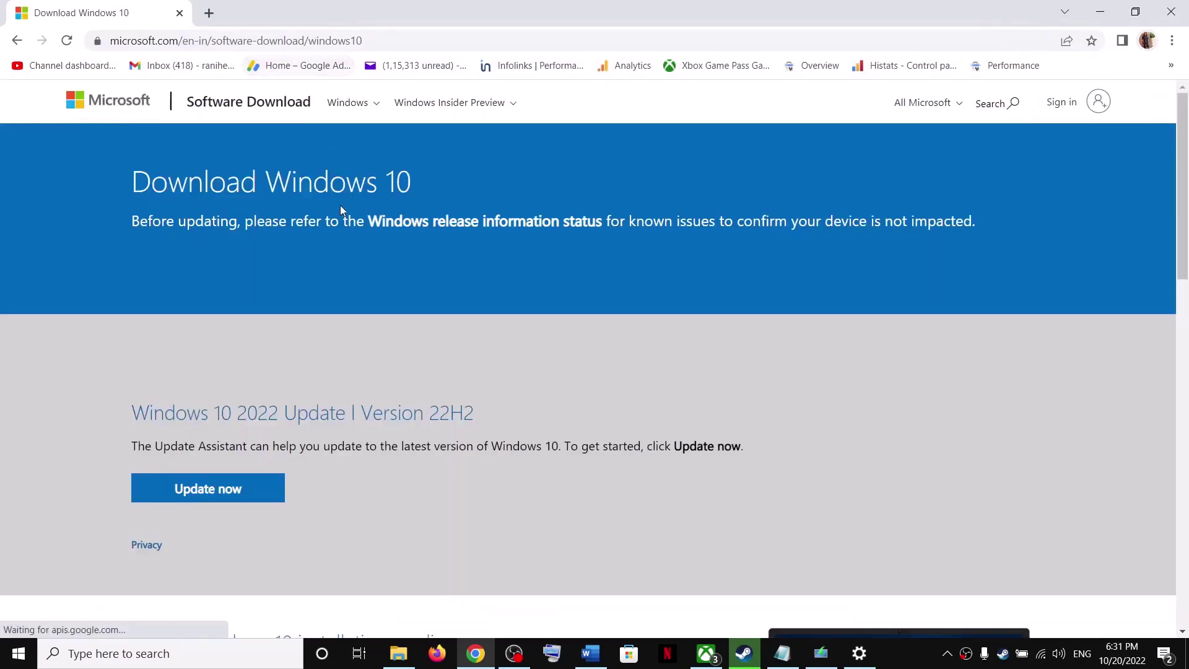
click(222, 502)
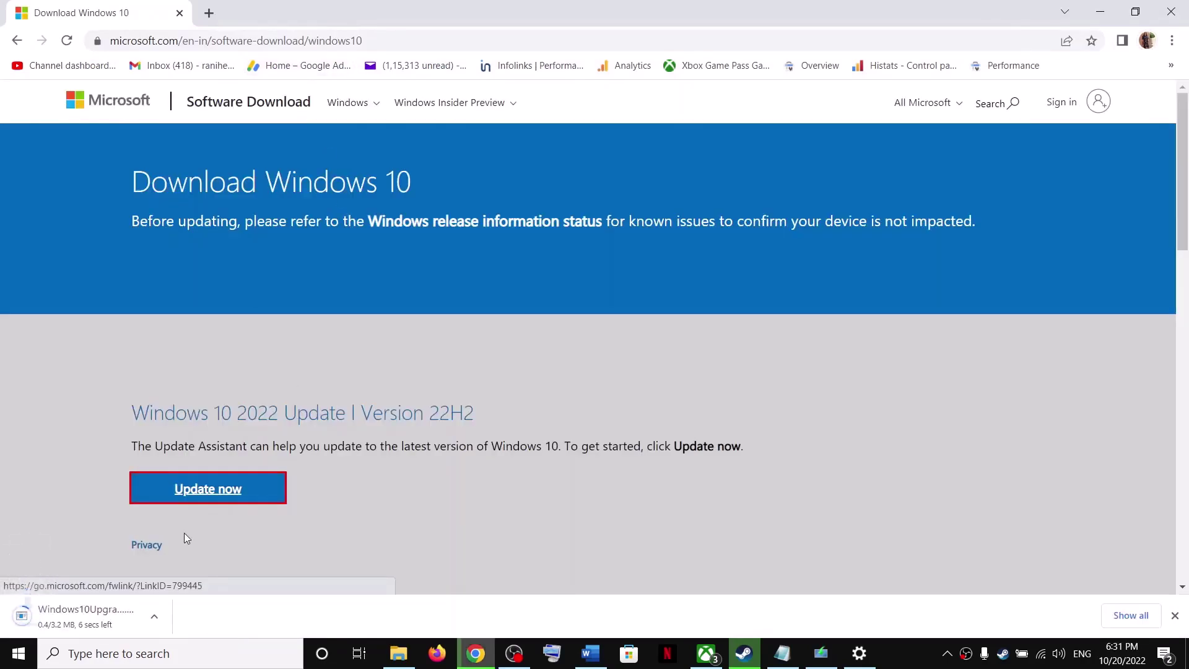
click(76, 620)
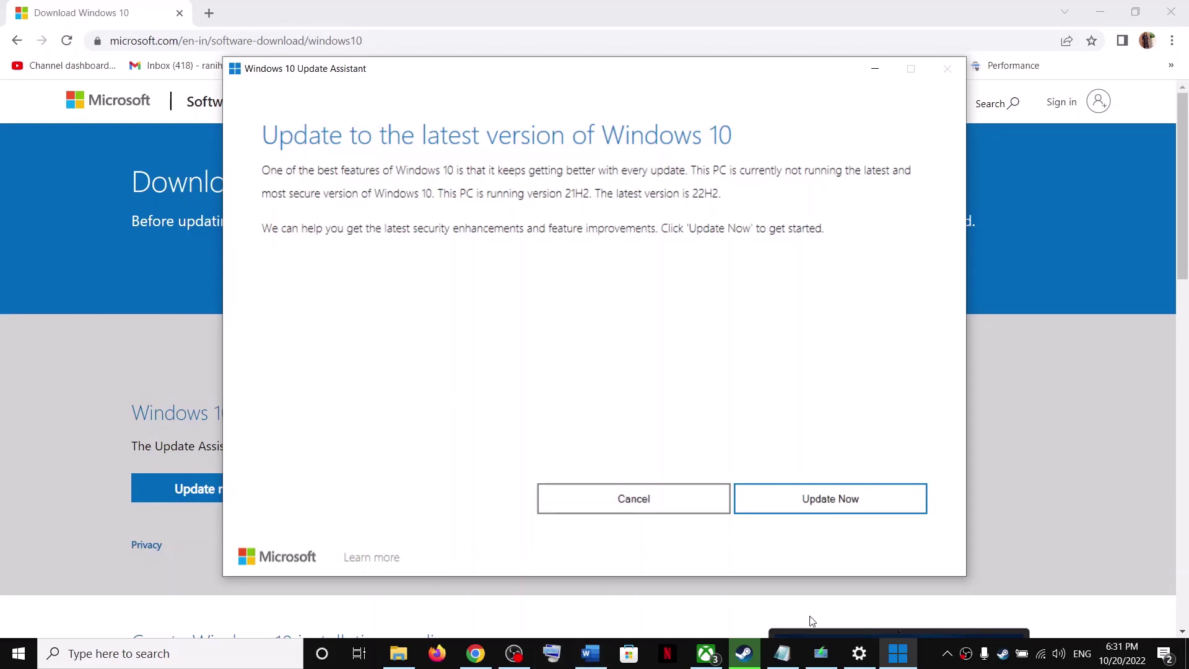
click(659, 511)
Return to the Word document, copy the Windows 11 software-download link and minimize the document.
key(alt+Tab)
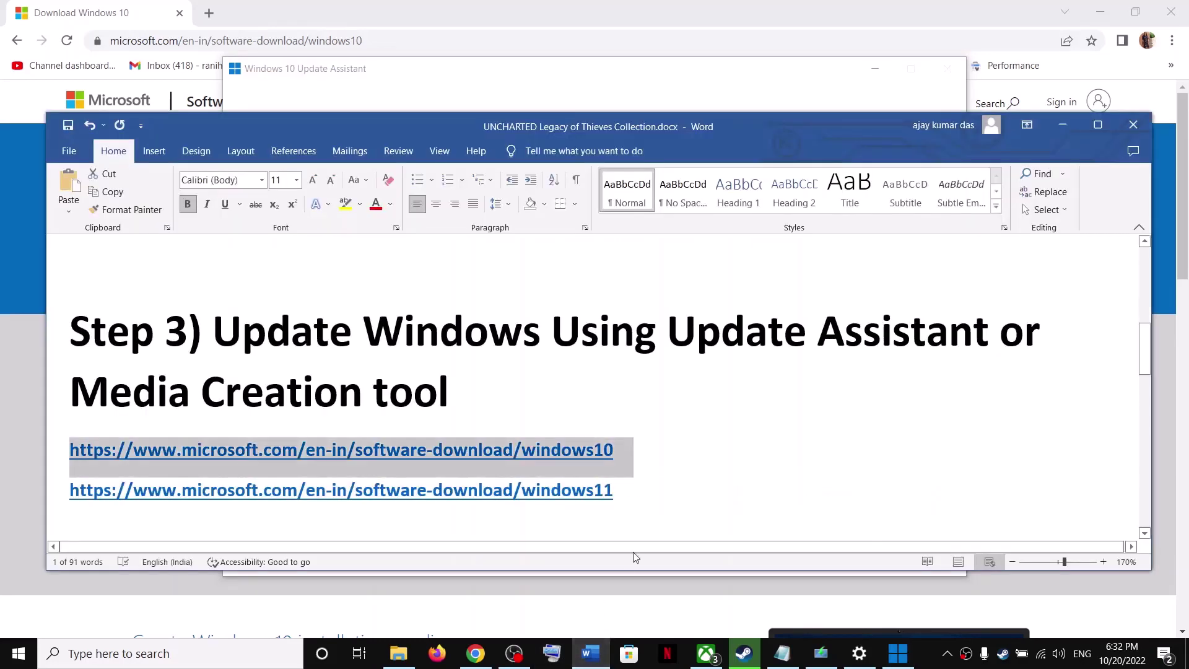
click(618, 500)
triple_click(617, 500)
key(ctrl+c)
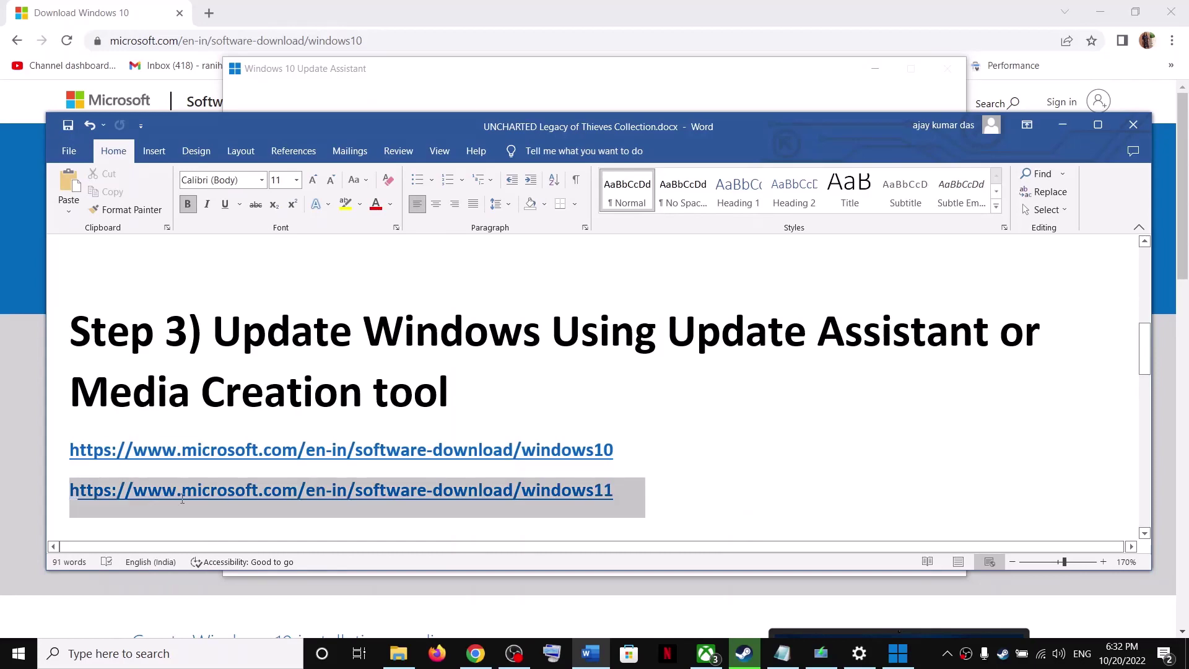
click(1062, 124)
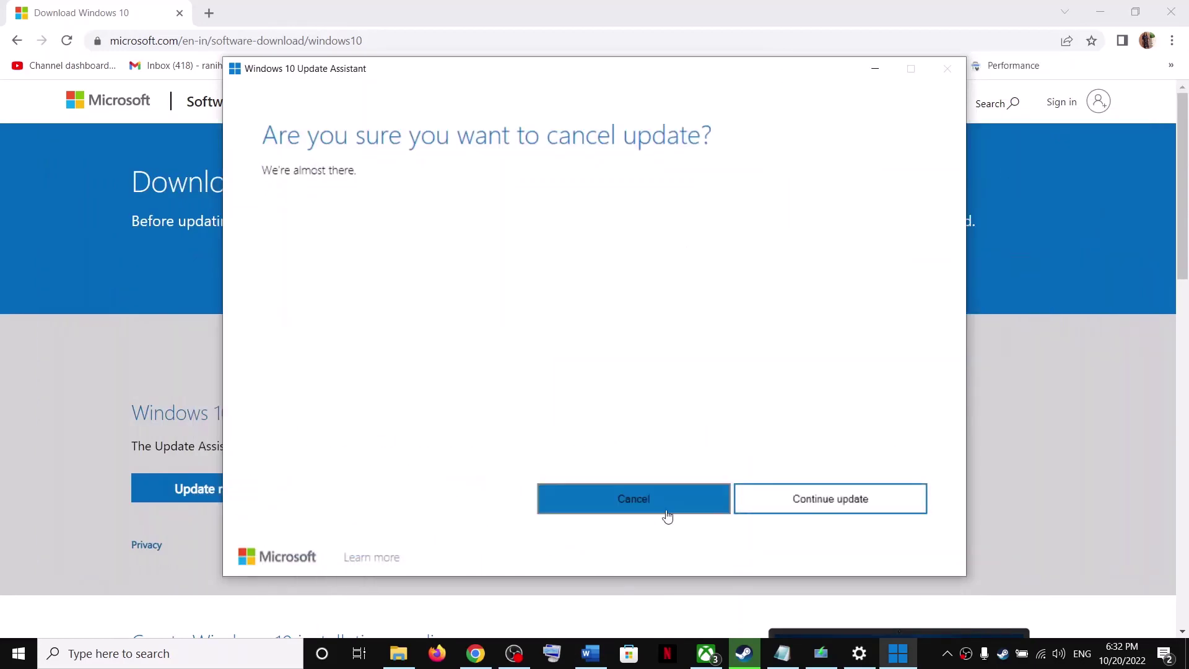
Confirm cancelling the Windows 10 update and open the copied Windows 11 download link in a new Chrome tab.
click(659, 508)
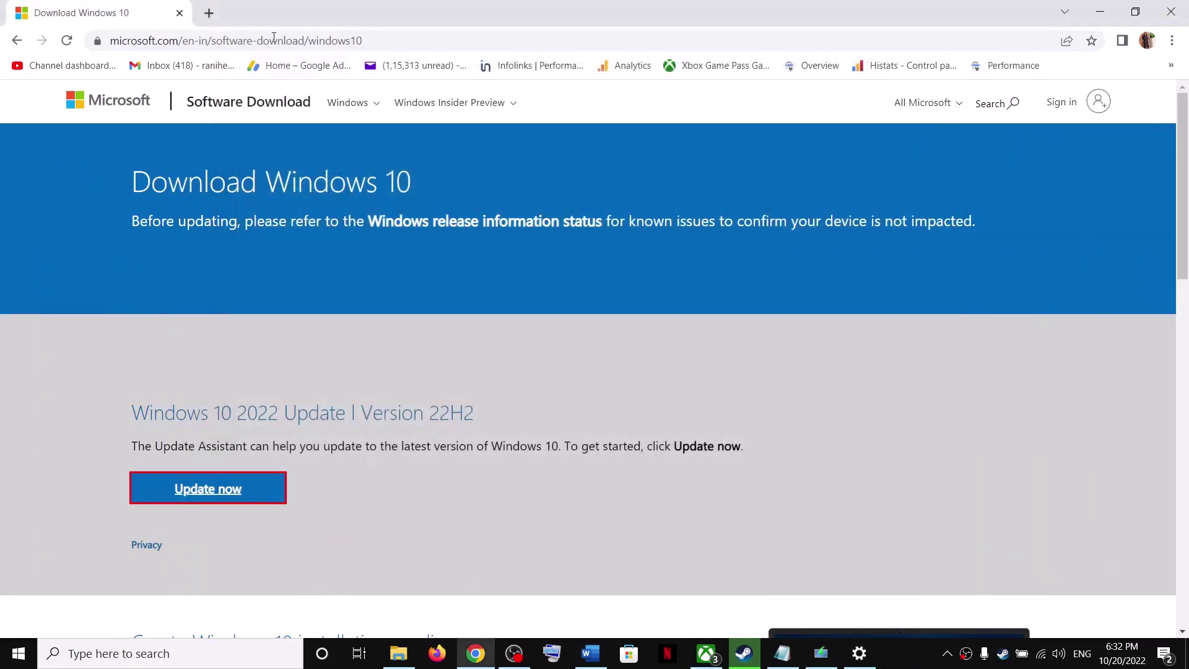
click(209, 13)
key(ctrl+v)
key(Return)
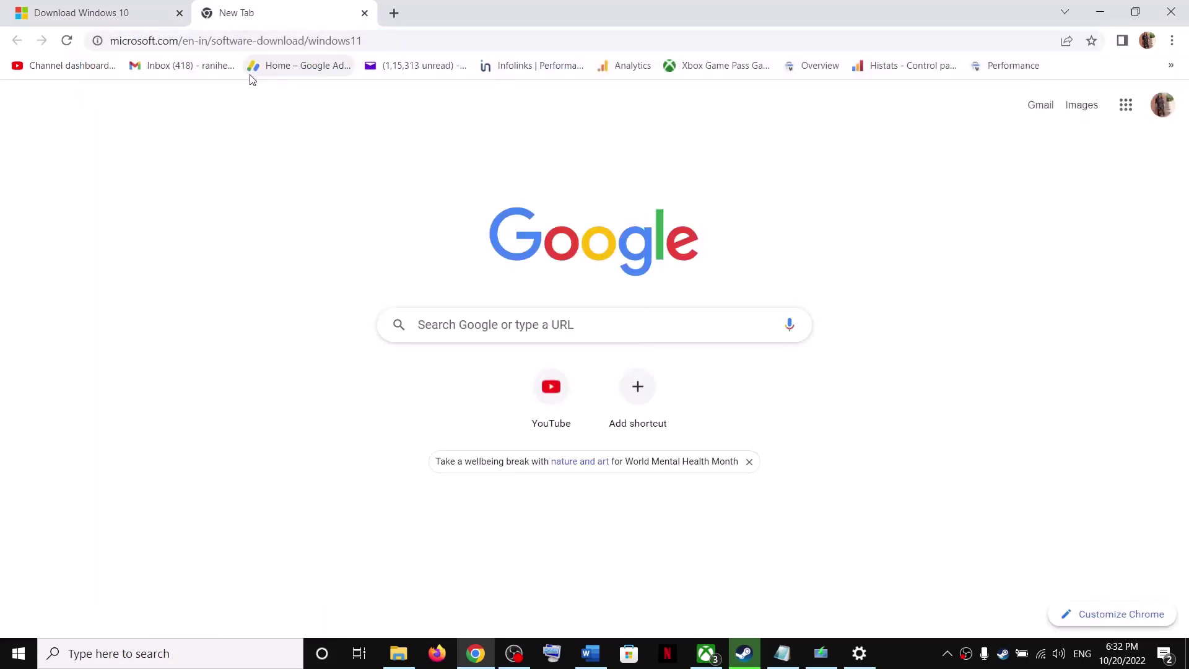
Download the Windows 11 Installation Assistant and run the downloaded file.
scroll(268, 430, down, 1)
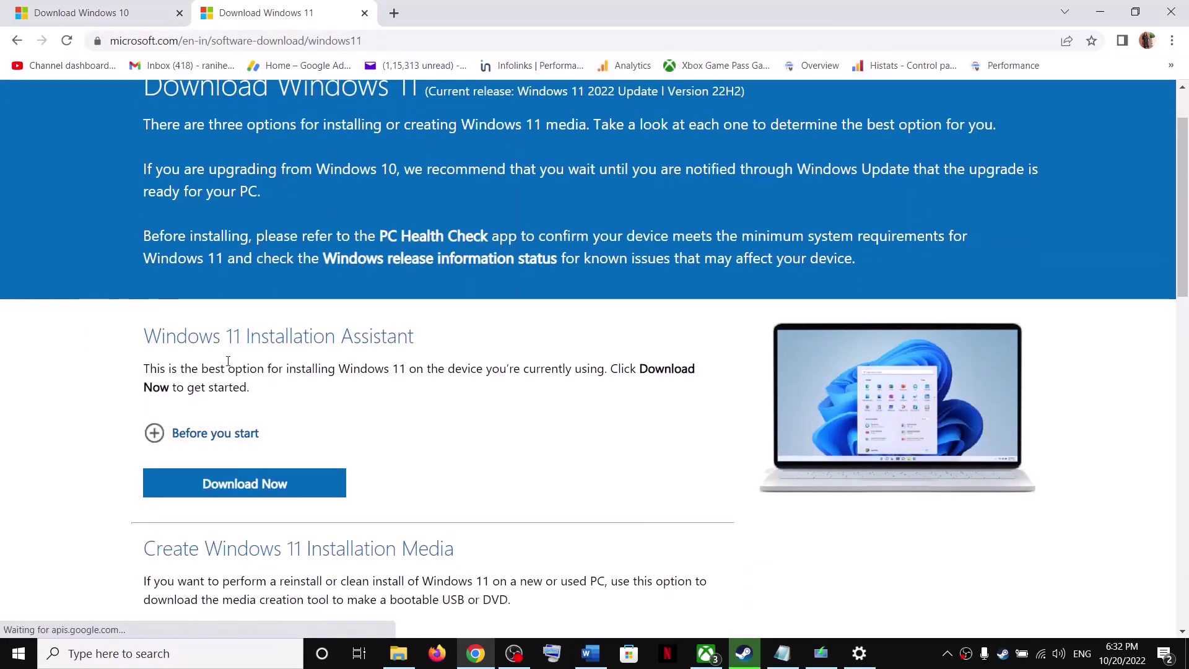
click(257, 493)
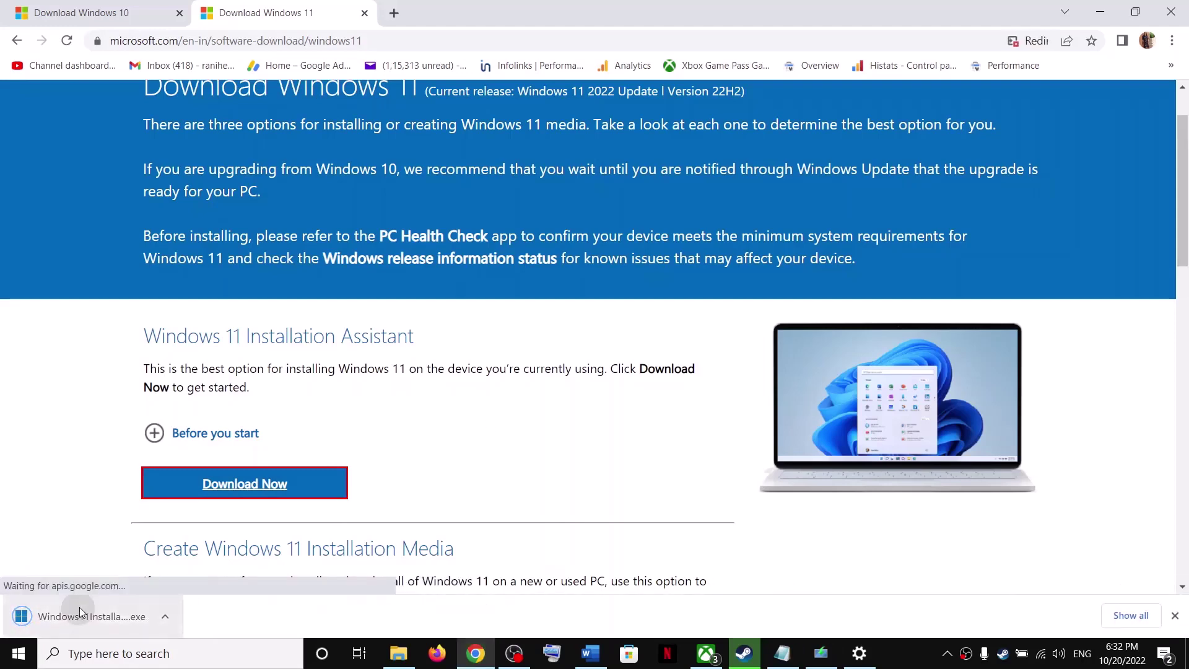
click(80, 609)
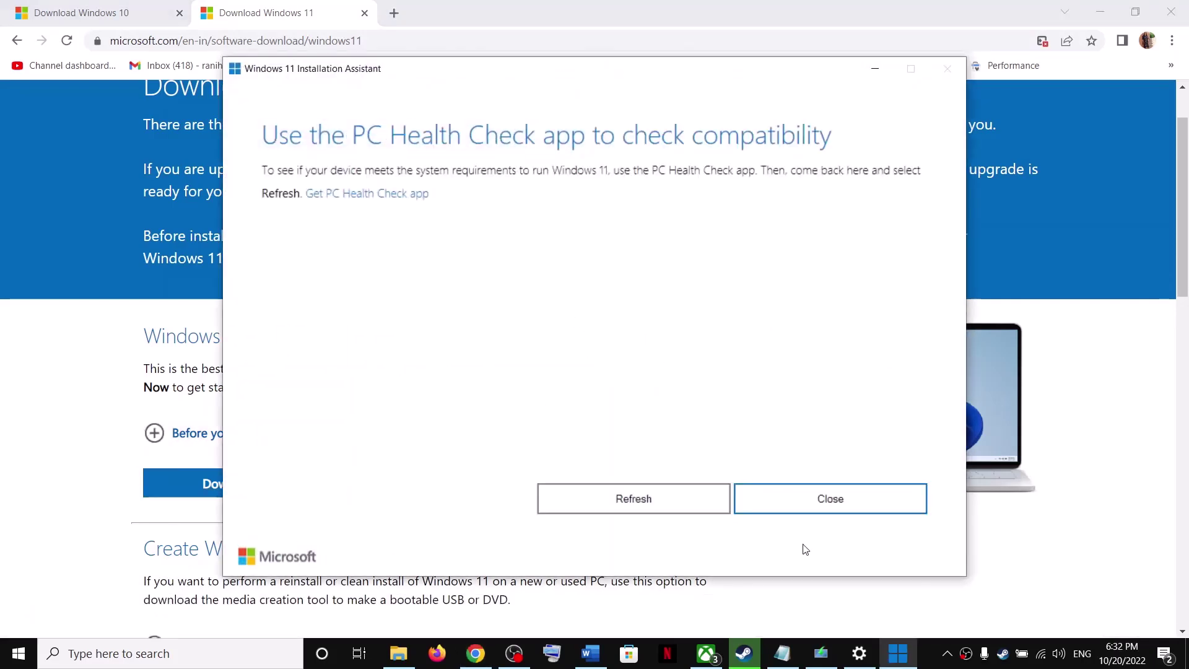
Close the Windows 11 Installation Assistant window and highlight the Windows 11 Installation Assistant heading on the download page.
click(753, 493)
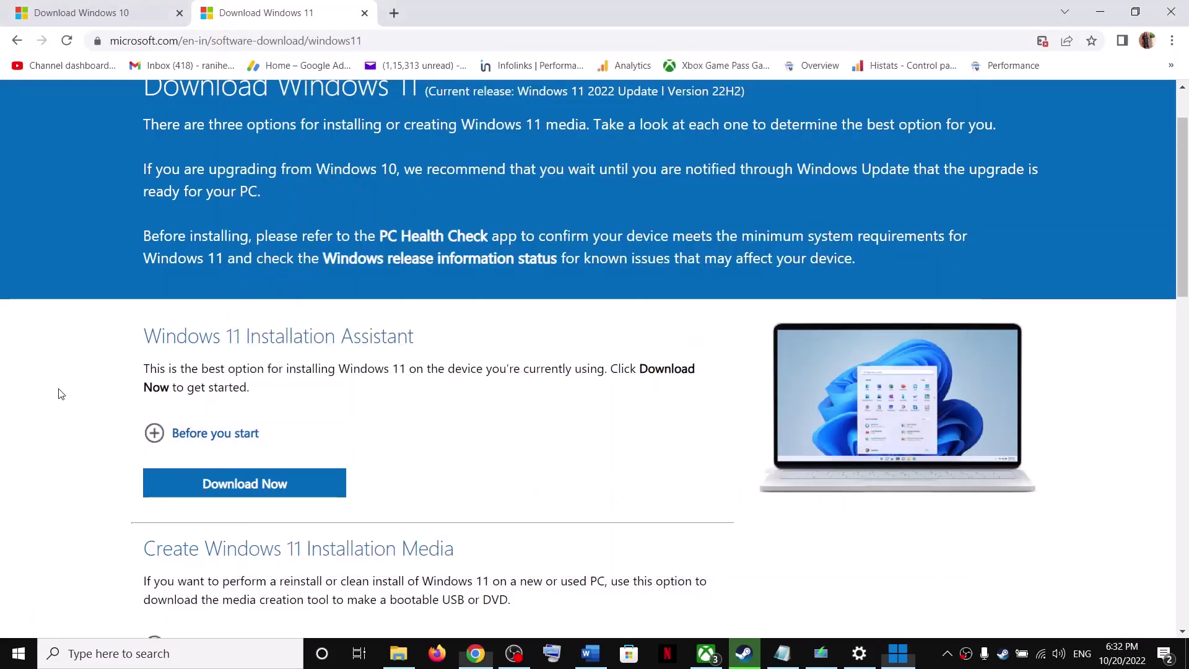
click(898, 654)
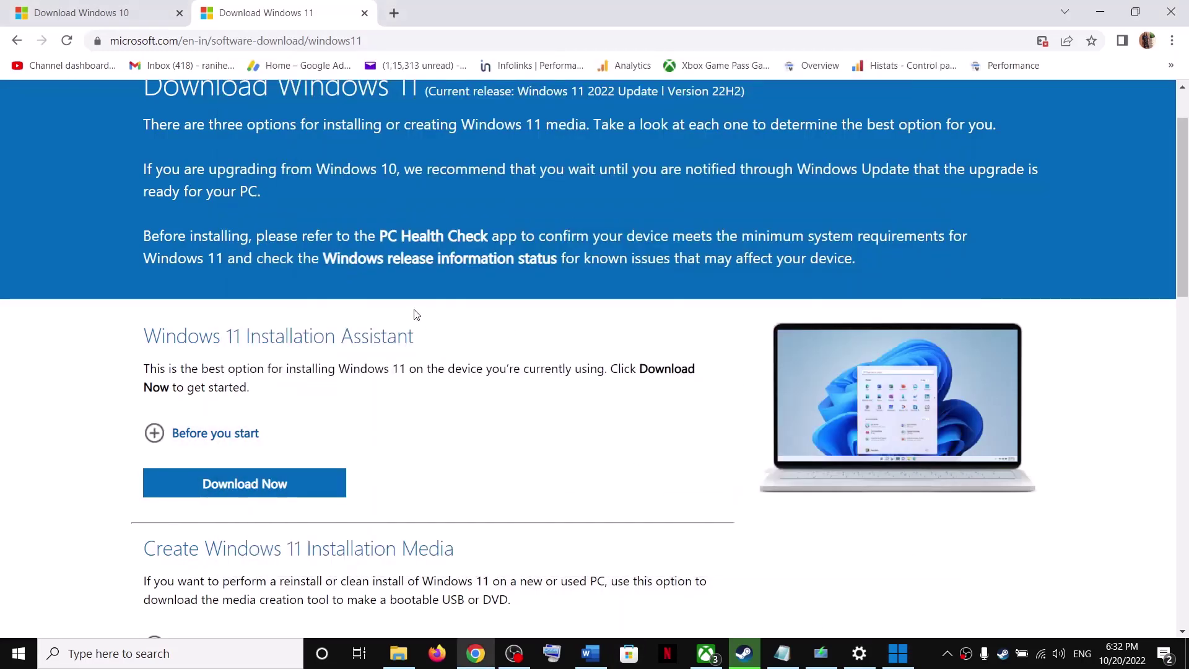
drag(164, 335, 345, 333)
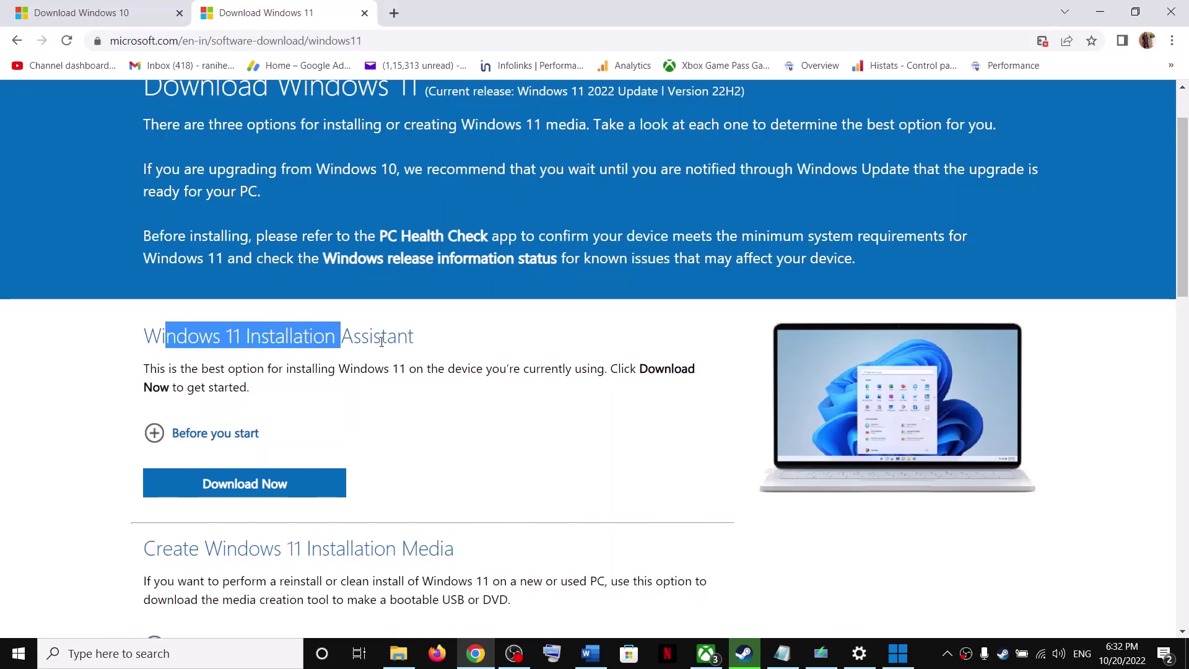
Review the Update Assistant text on the Windows 10 download page, and the Step 3 heading and both links in the Word document.
click(112, 24)
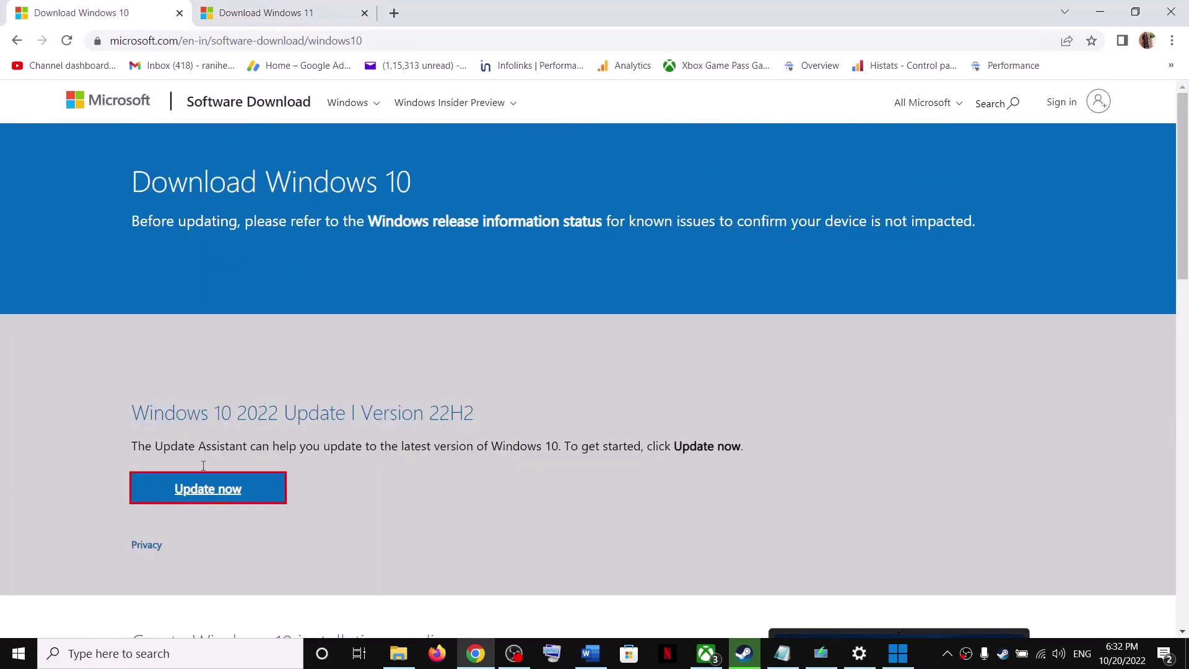
drag(141, 442, 288, 434)
click(590, 653)
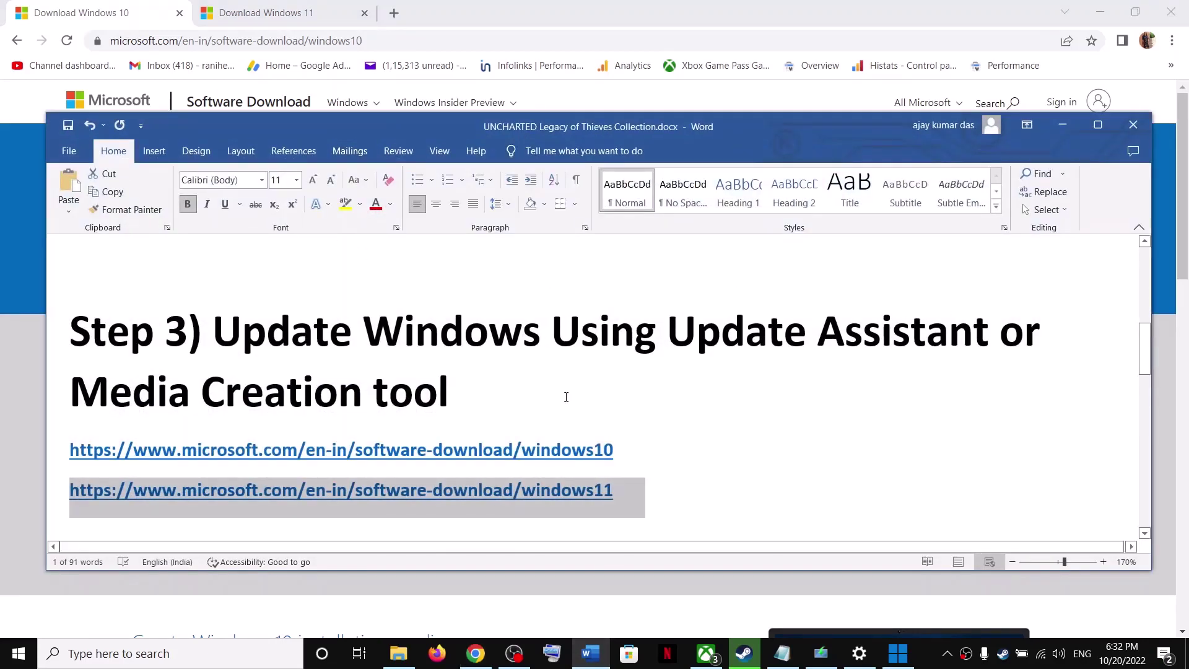
drag(517, 388, 105, 406)
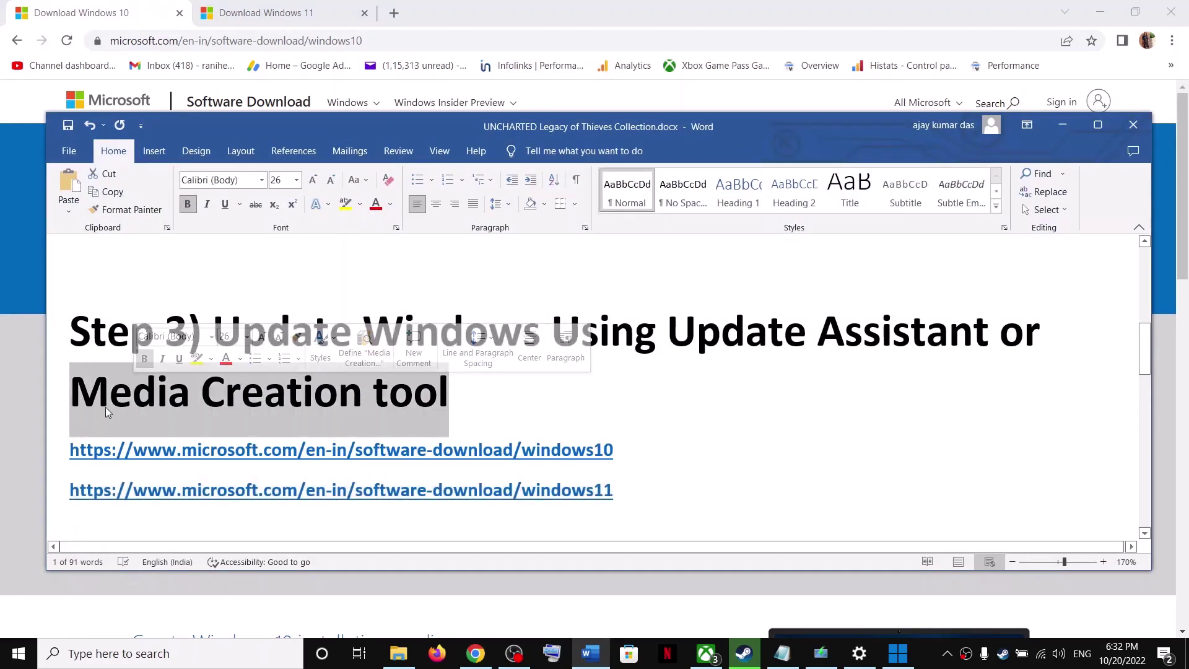
drag(626, 488, 69, 447)
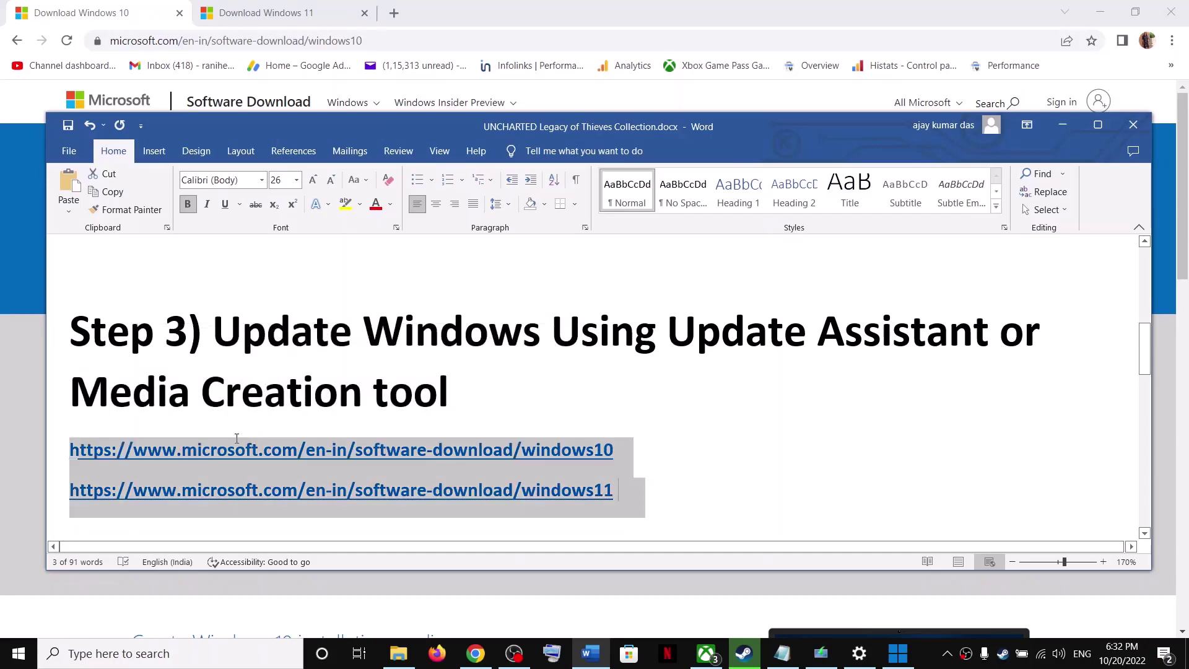
Download and run the Windows 10 media creation tool, accepting its license terms and continuing with Upgrade this PC now.
click(78, 27)
scroll(314, 379, down, 5)
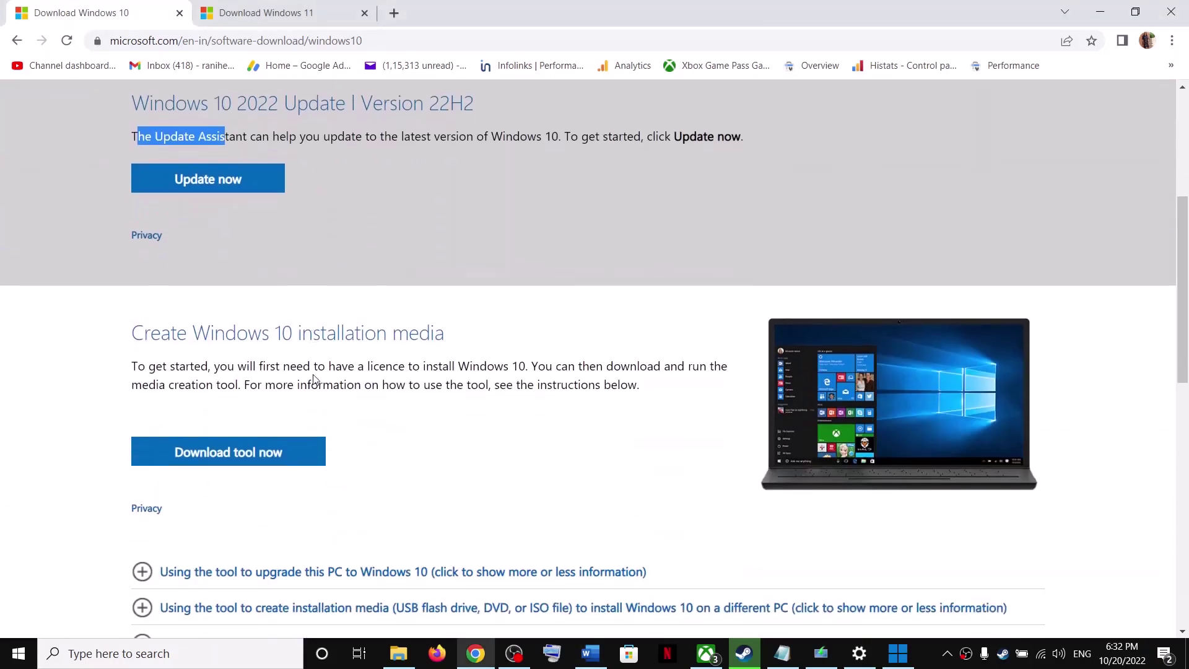
drag(149, 384, 236, 385)
click(186, 458)
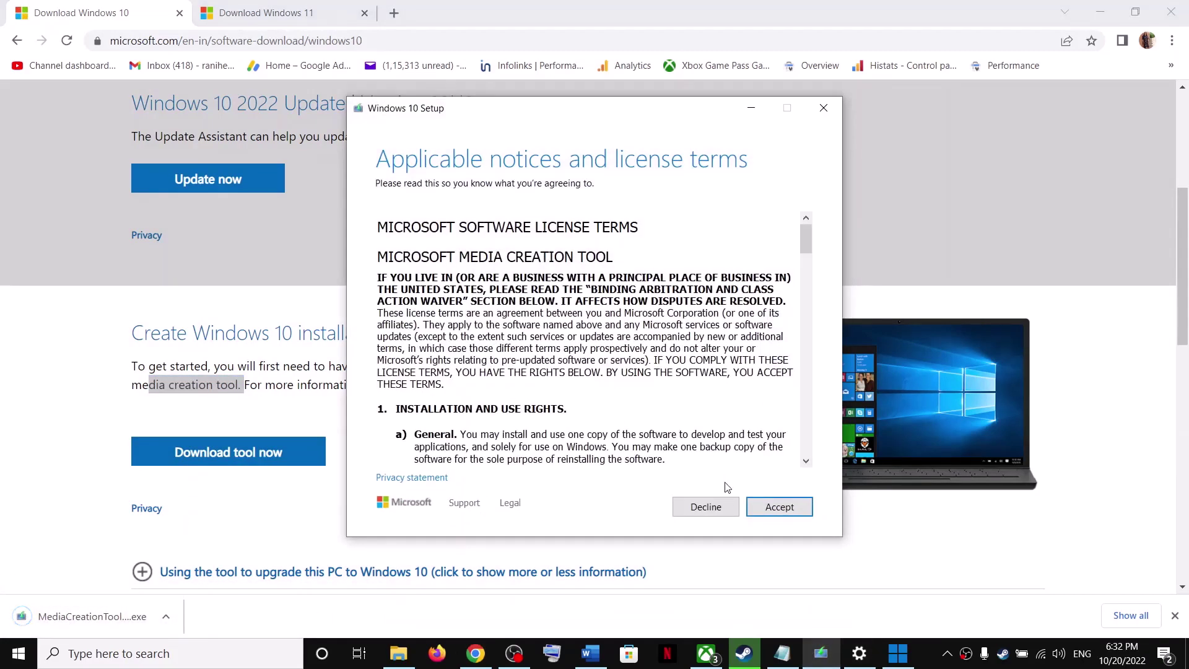
click(758, 505)
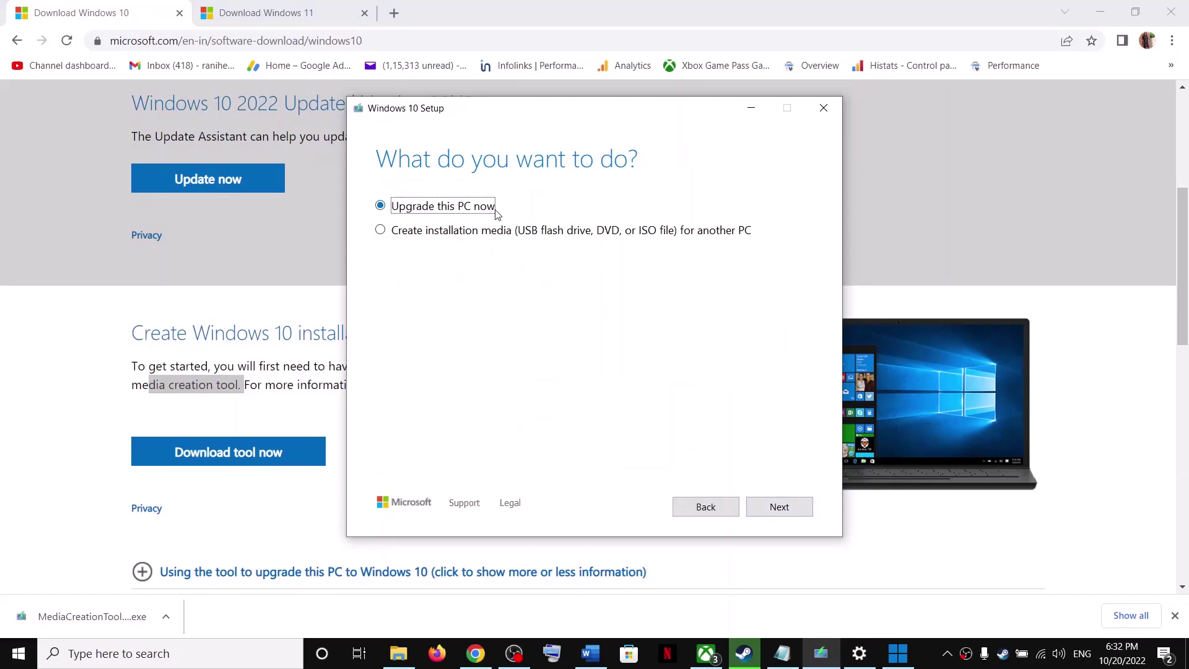
click(767, 505)
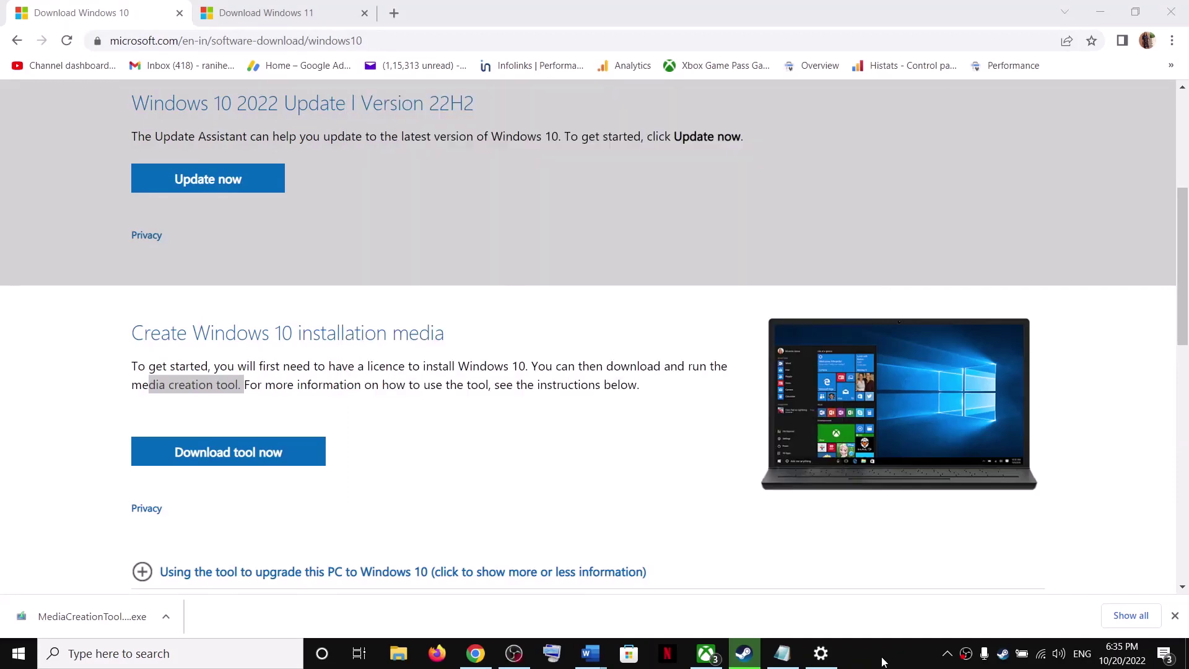
Switch to the UNCHARTED Word document, maximize it and examine the Ready to install screenshot below the Step 3 links.
mouse_move(591, 653)
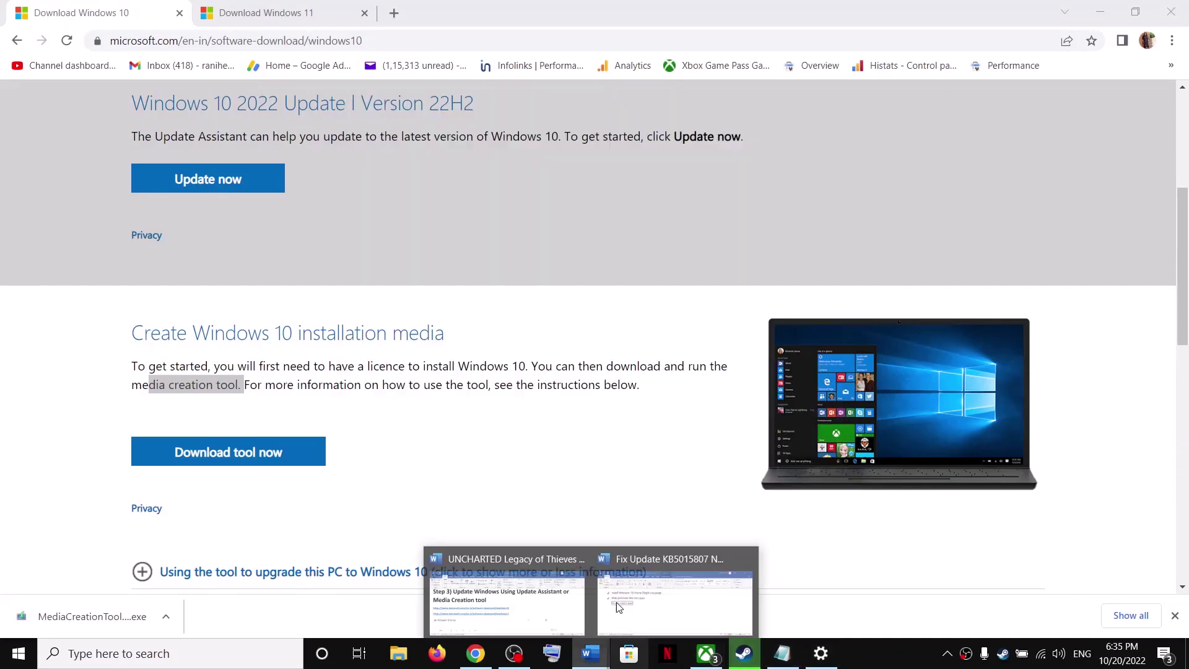
click(515, 553)
scroll(209, 375, down, 5)
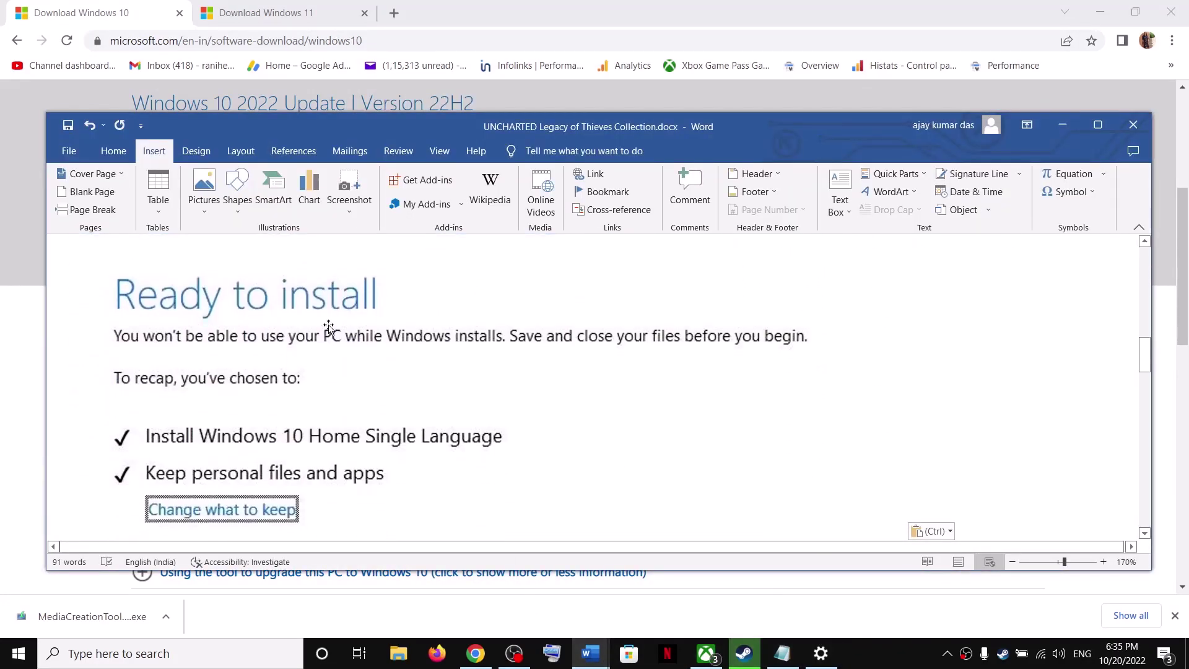
click(1098, 125)
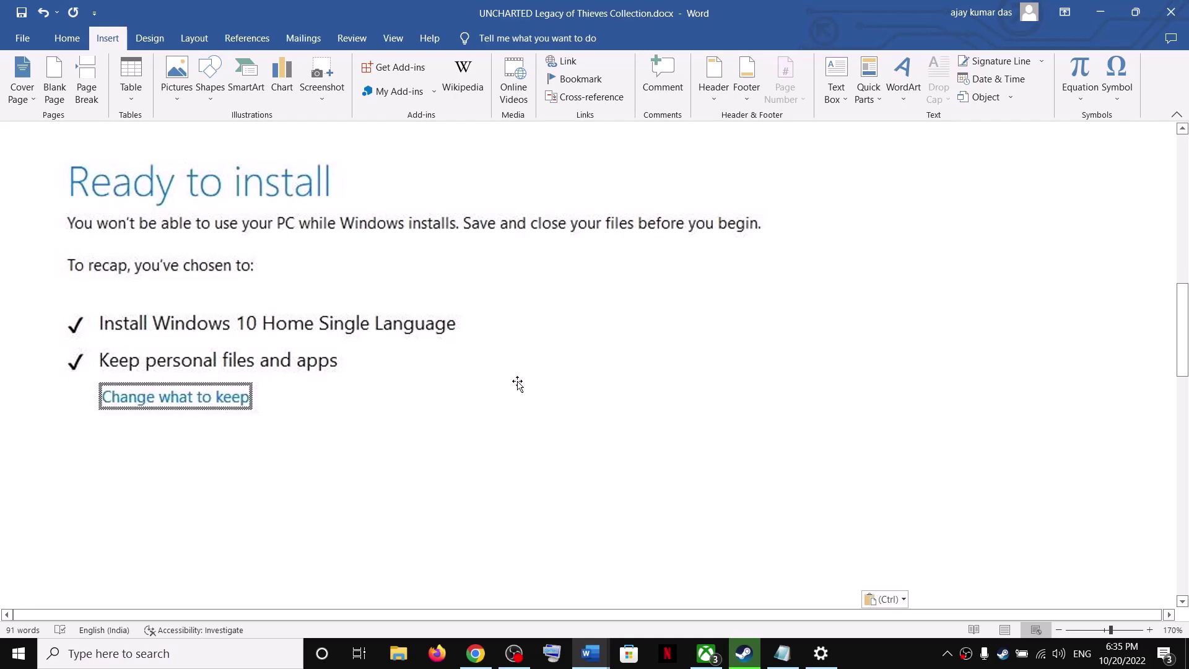
scroll(520, 387, up, 2)
scroll(574, 406, down, 5)
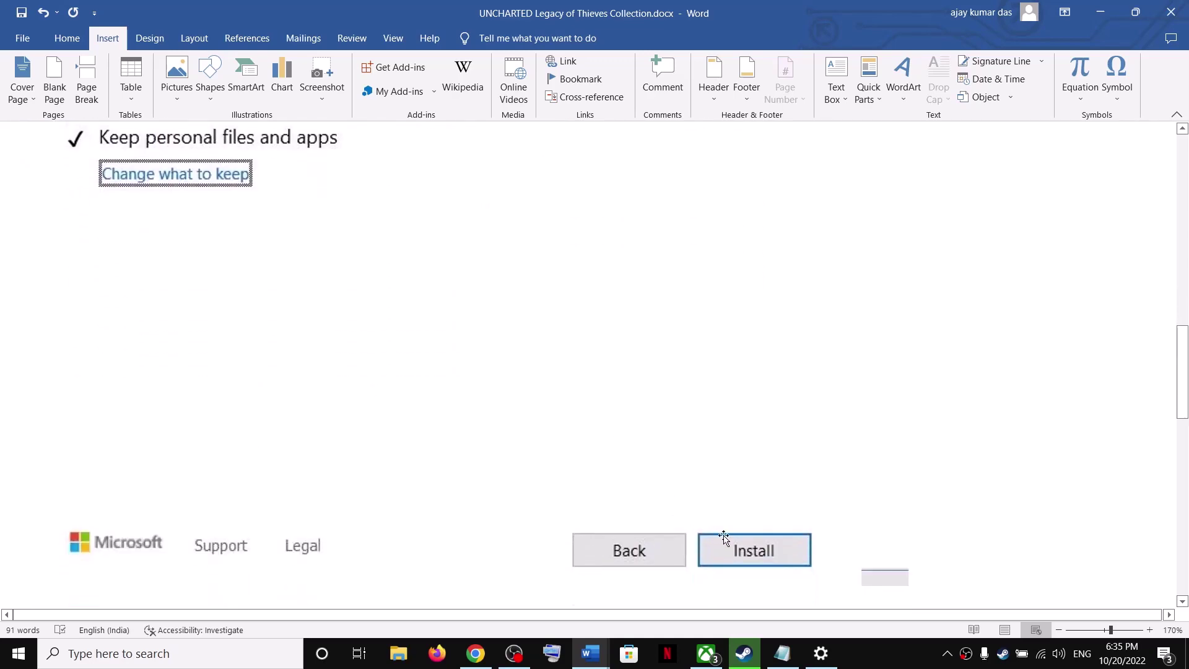
scroll(723, 536, down, 1)
scroll(471, 377, up, 15)
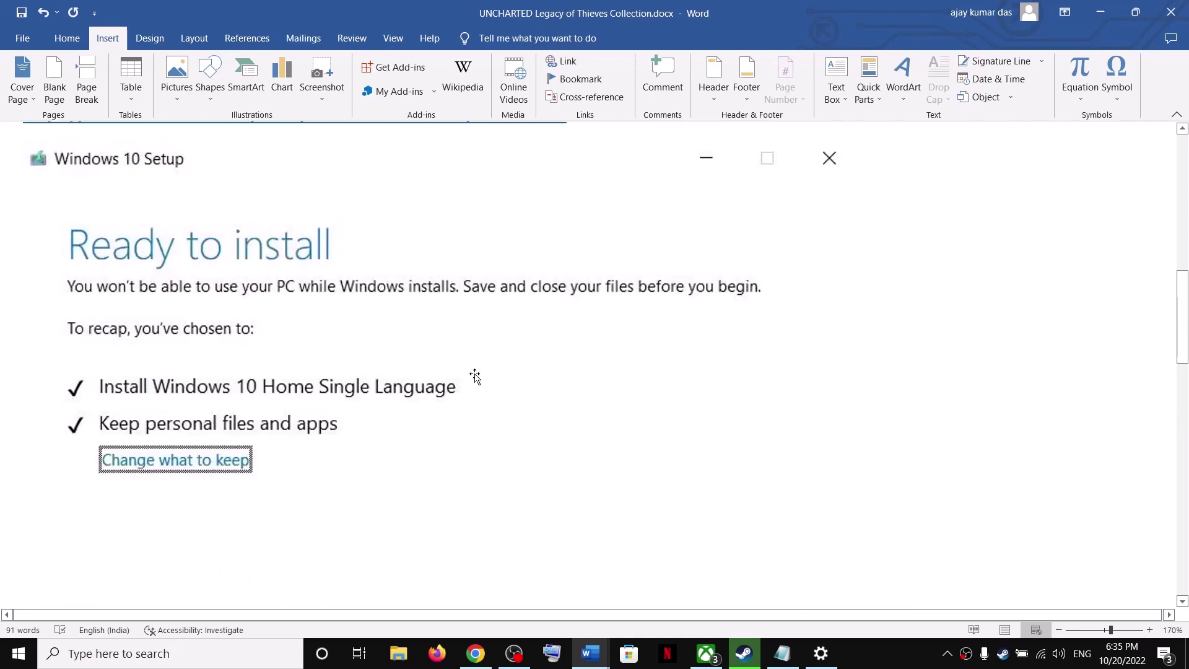
scroll(475, 373, up, 2)
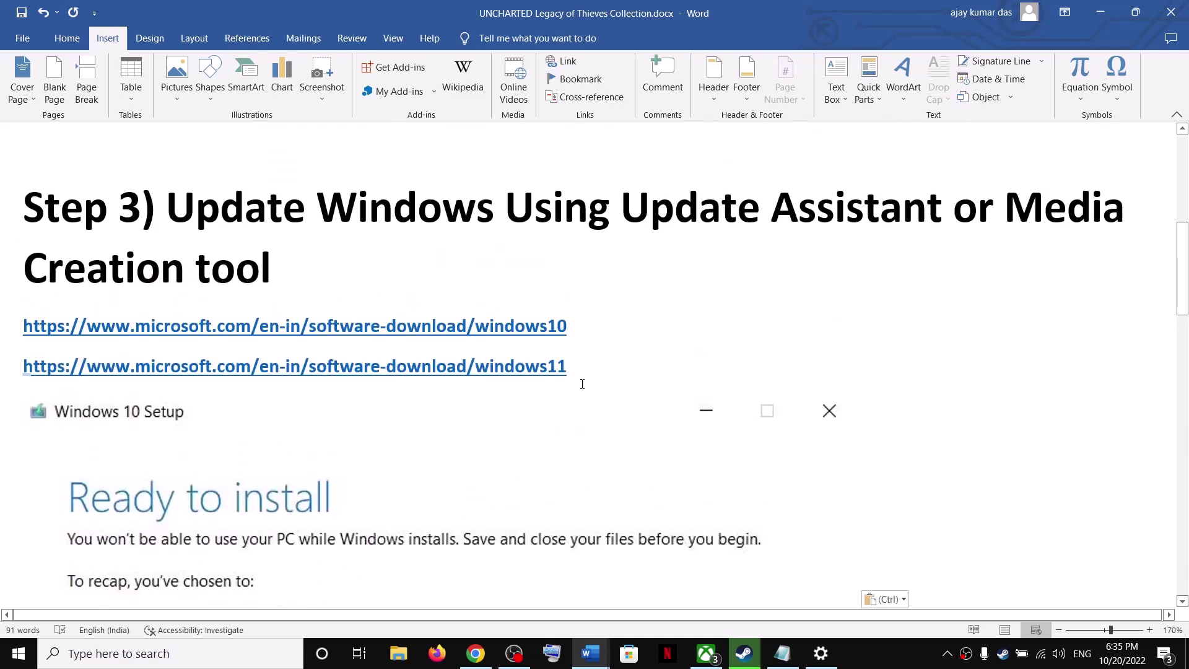
Highlight the document's Windows 11 link and find the media creation tool section on the Windows 11 download page in Chrome.
drag(592, 369, 225, 366)
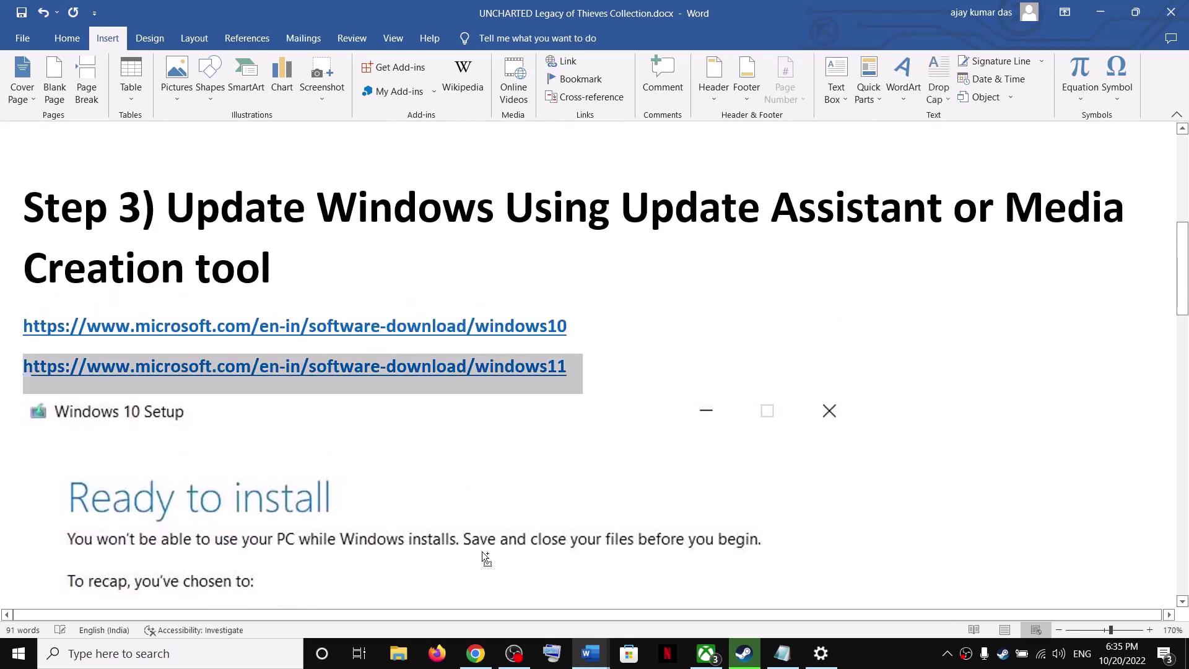
click(475, 654)
click(268, 6)
scroll(340, 390, down, 3)
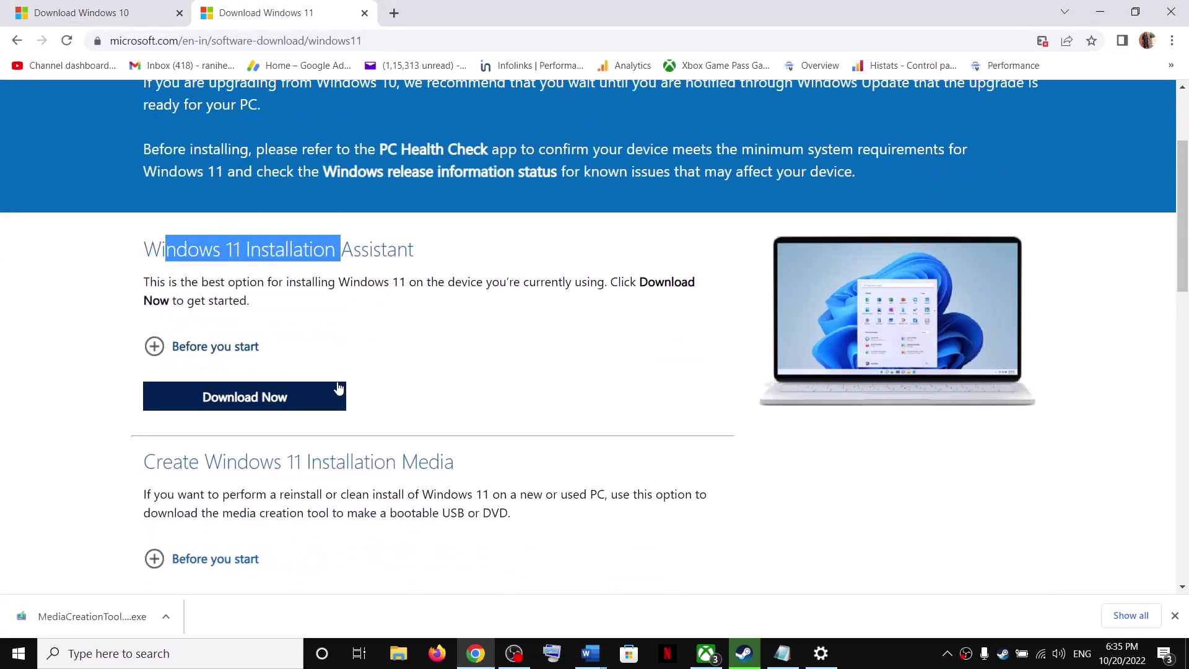
drag(223, 367, 326, 361)
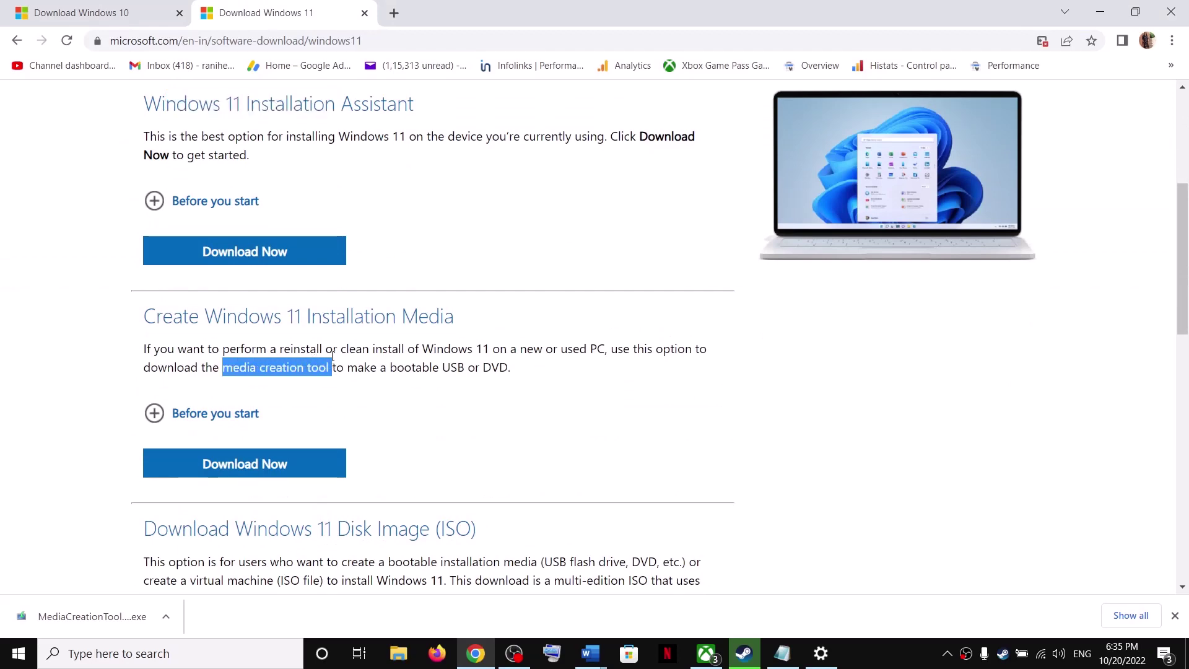
Return to the UNCHARTED Word document and review the Ready to install options and the Step 3 heading.
click(590, 653)
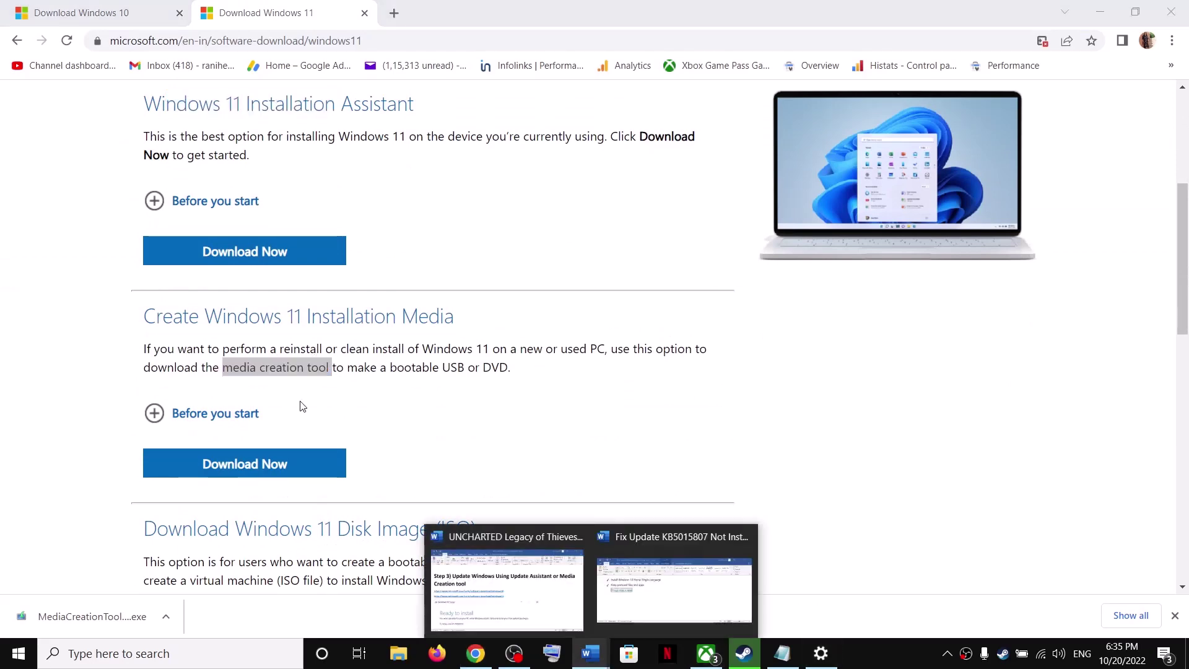
click(548, 598)
scroll(186, 322, down, 8)
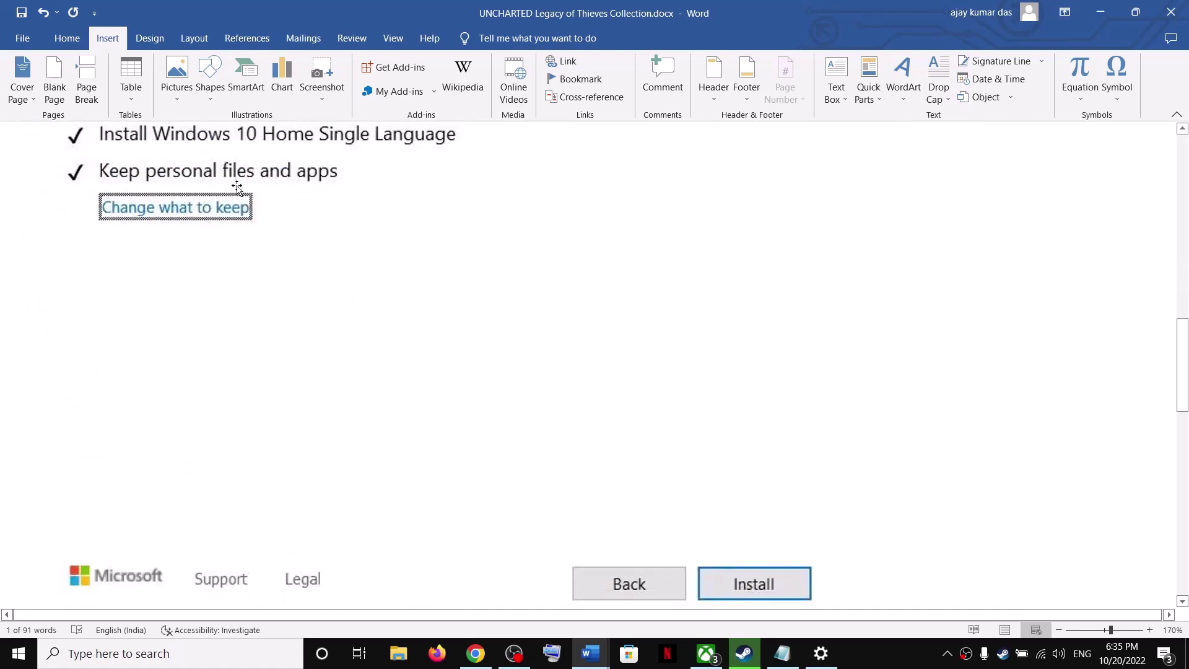
scroll(464, 361, up, 7)
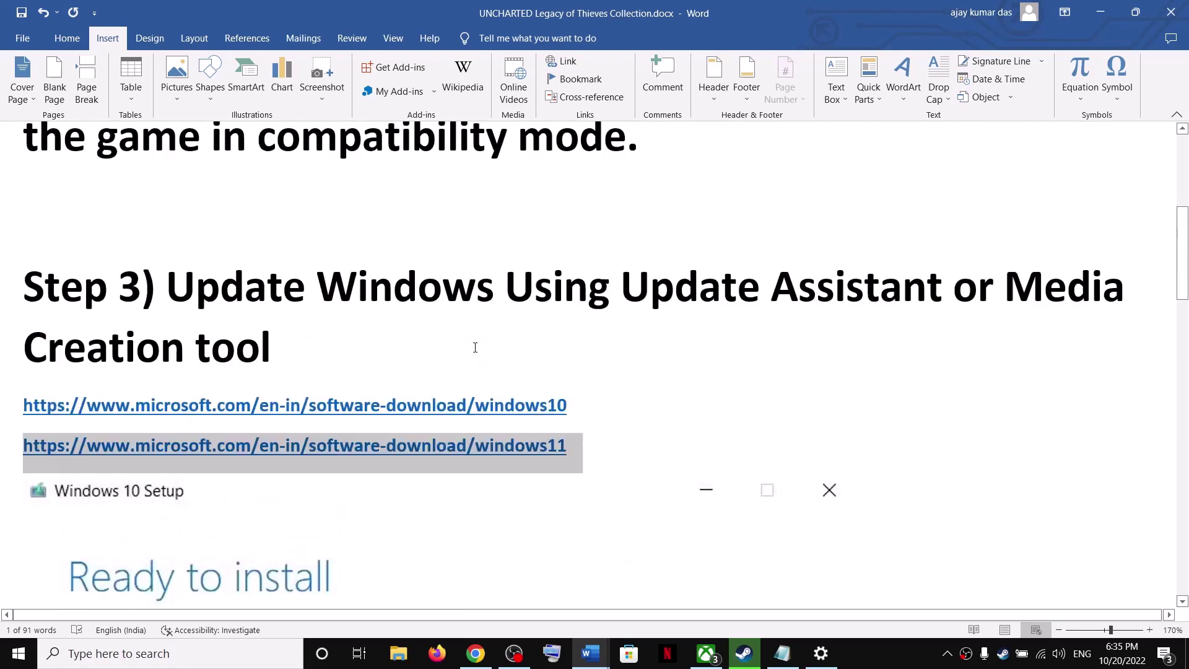
drag(231, 214, 545, 310)
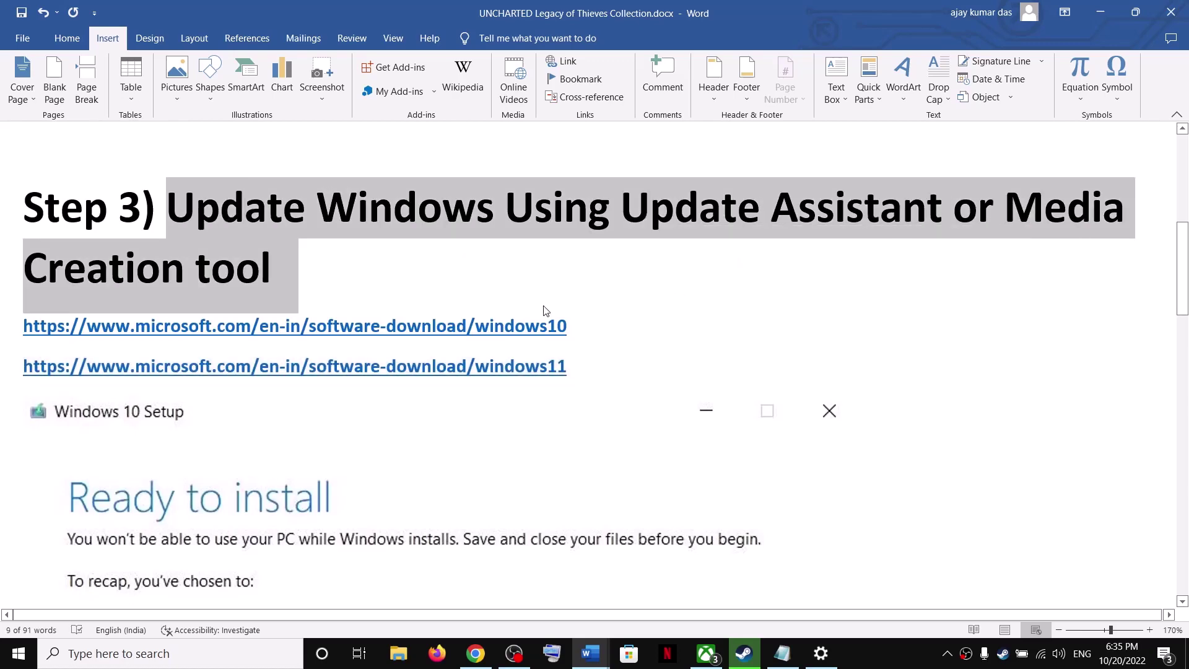
Go to the Step 4 heading in the document and highlight its text about running the game as an administrator.
scroll(499, 464, down, 10)
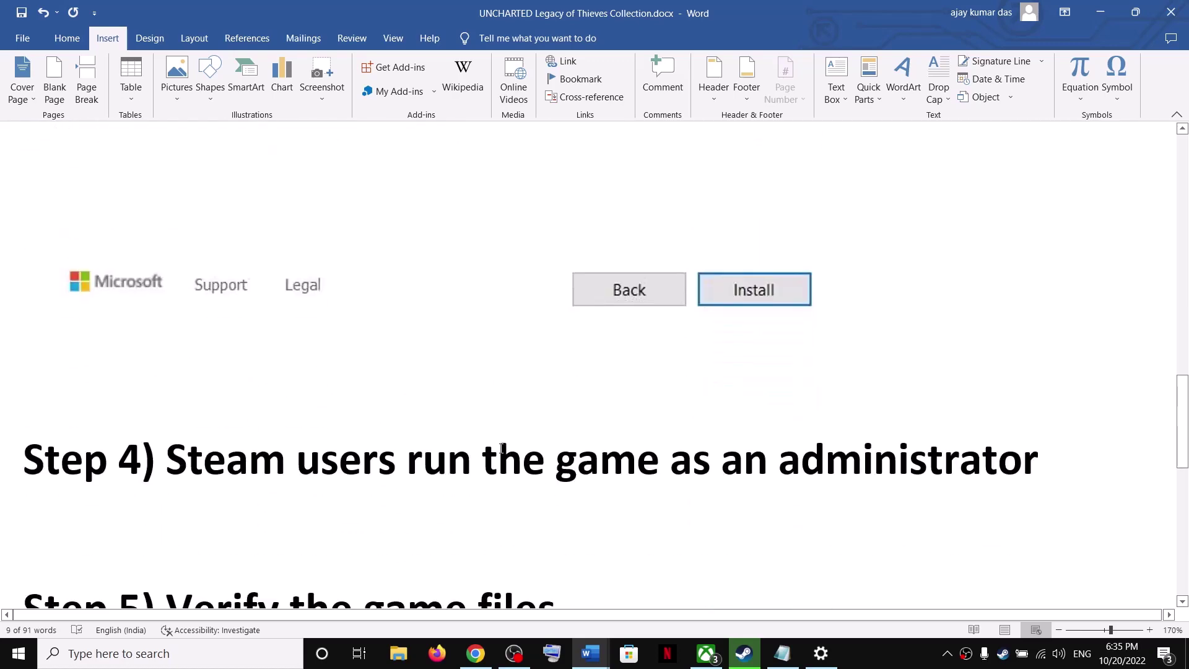
scroll(228, 445, up, 1)
drag(216, 502, 958, 490)
scroll(393, 437, down, 1)
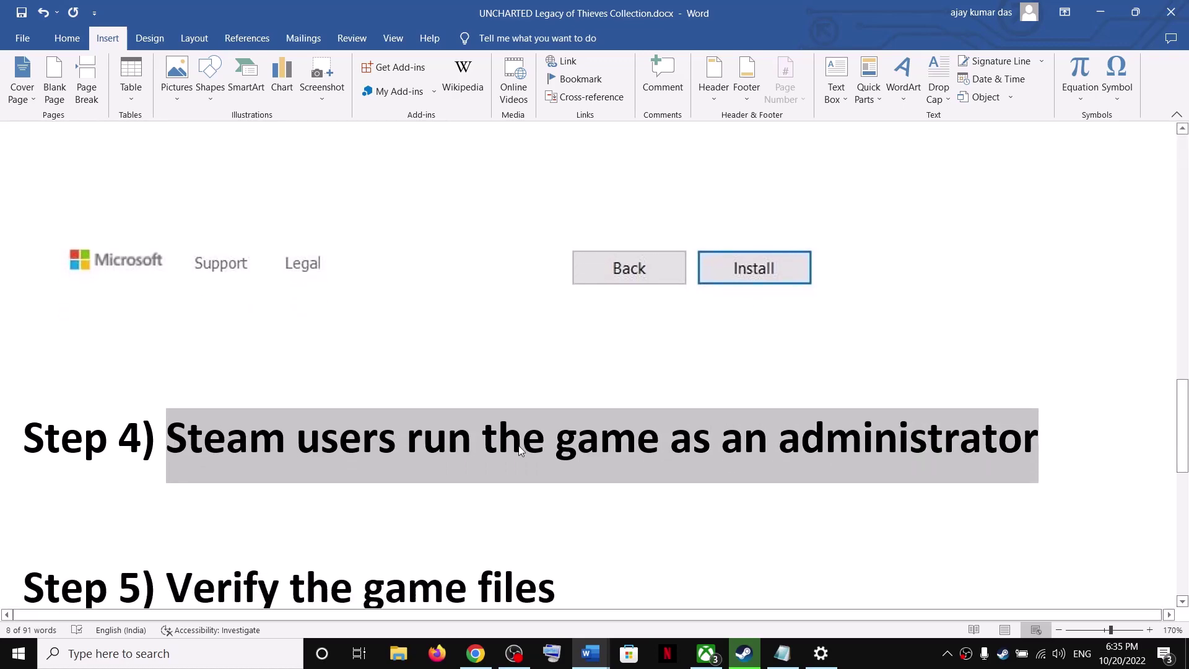
Switch to Steam and browse the local files of UNCHARTED: Legacy of Thieves Collection.
click(743, 654)
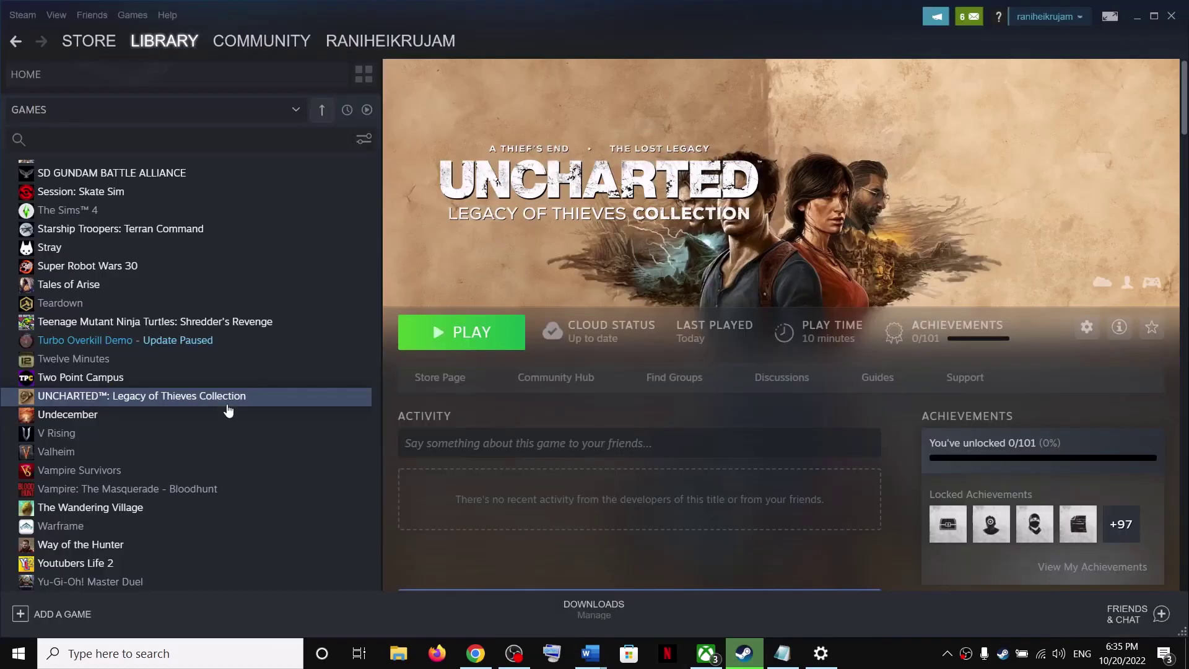
right_click(160, 398)
mouse_move(186, 465)
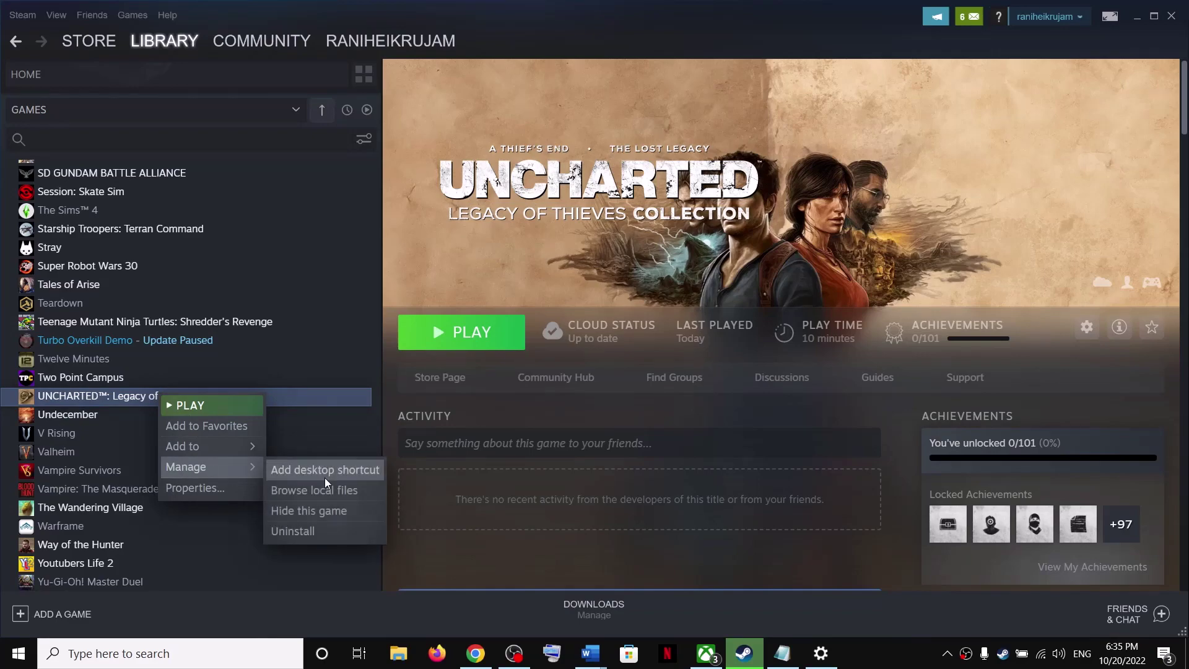
click(316, 491)
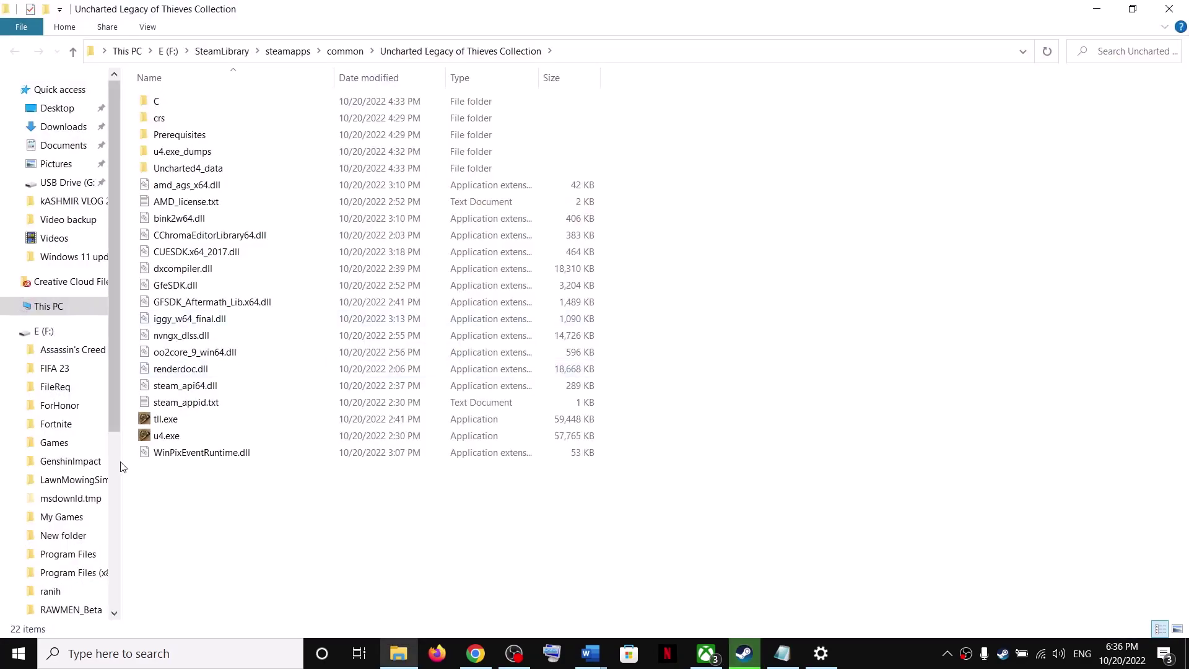
Check the Run this program as an administrator option in u4.exe's compatibility properties and accept the settings.
right_click(160, 439)
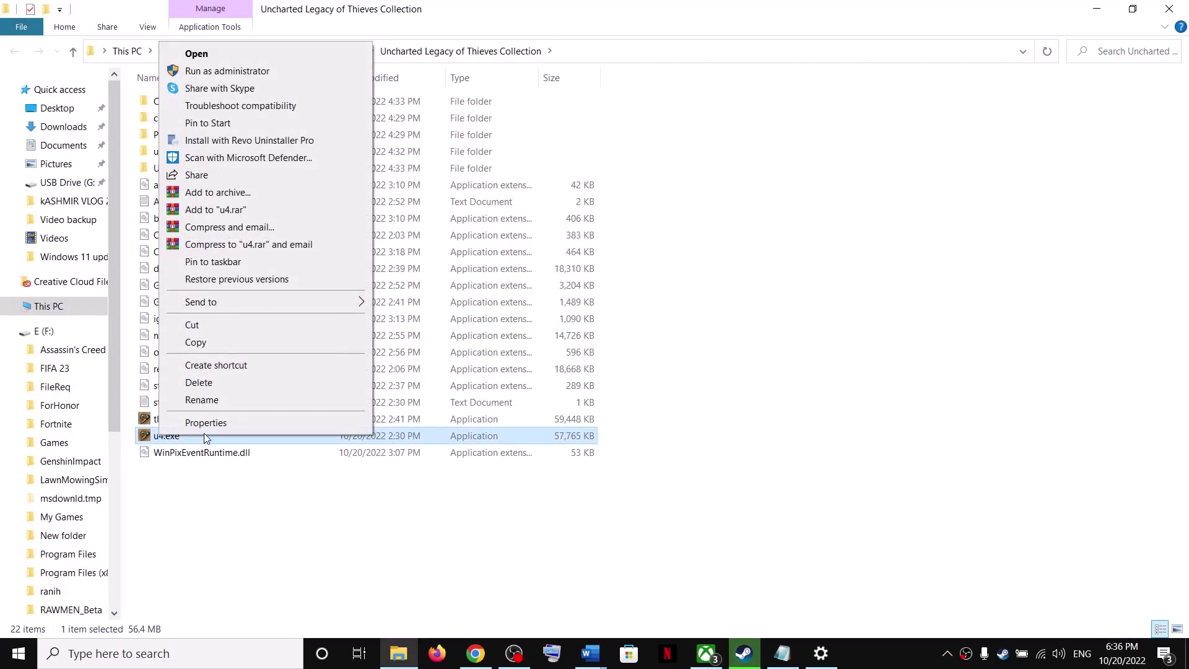
click(205, 423)
click(239, 267)
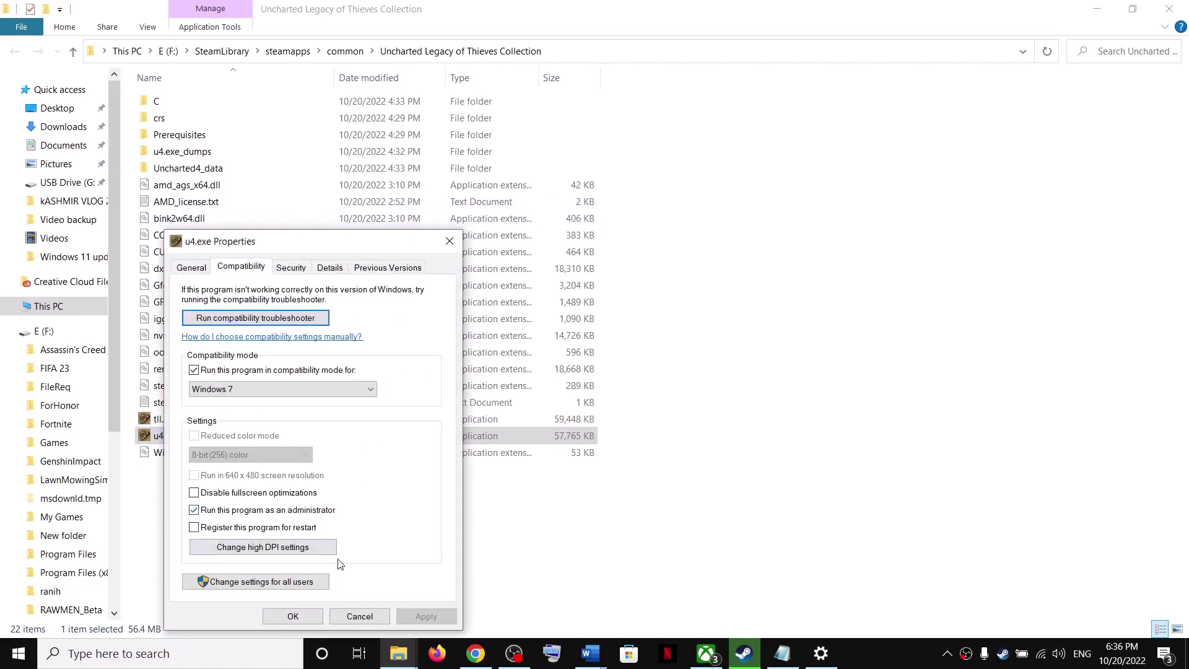
click(293, 617)
Check the Run this program as an administrator option in tll.exe's compatibility properties and accept the settings.
right_click(180, 416)
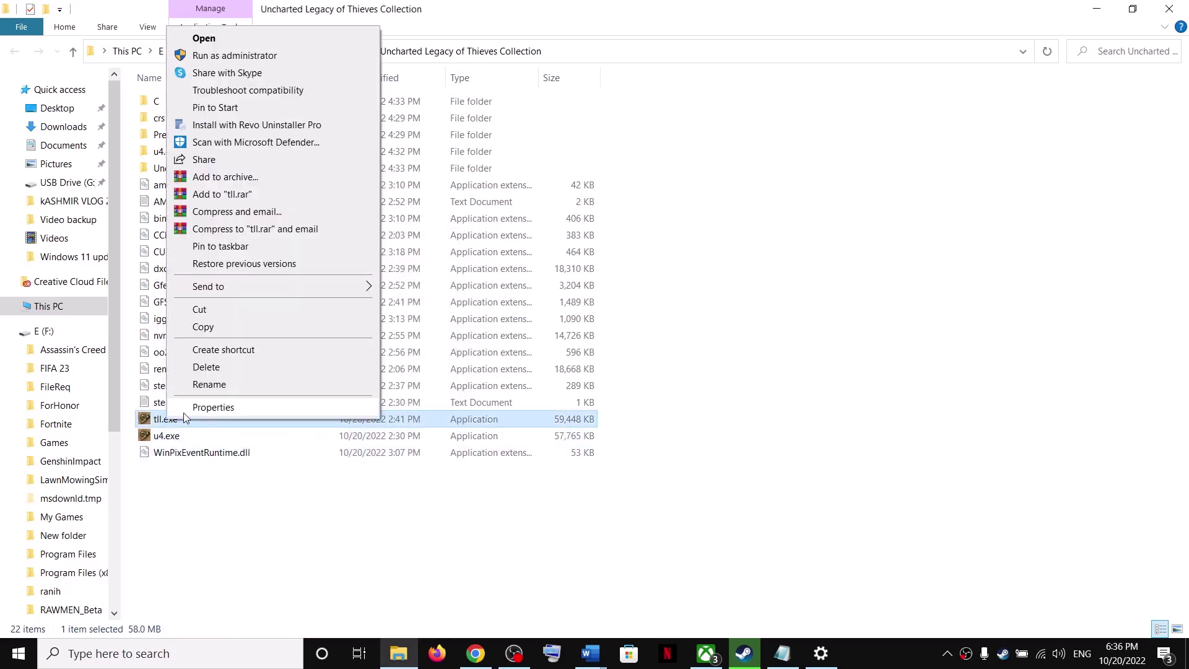
click(211, 408)
click(249, 268)
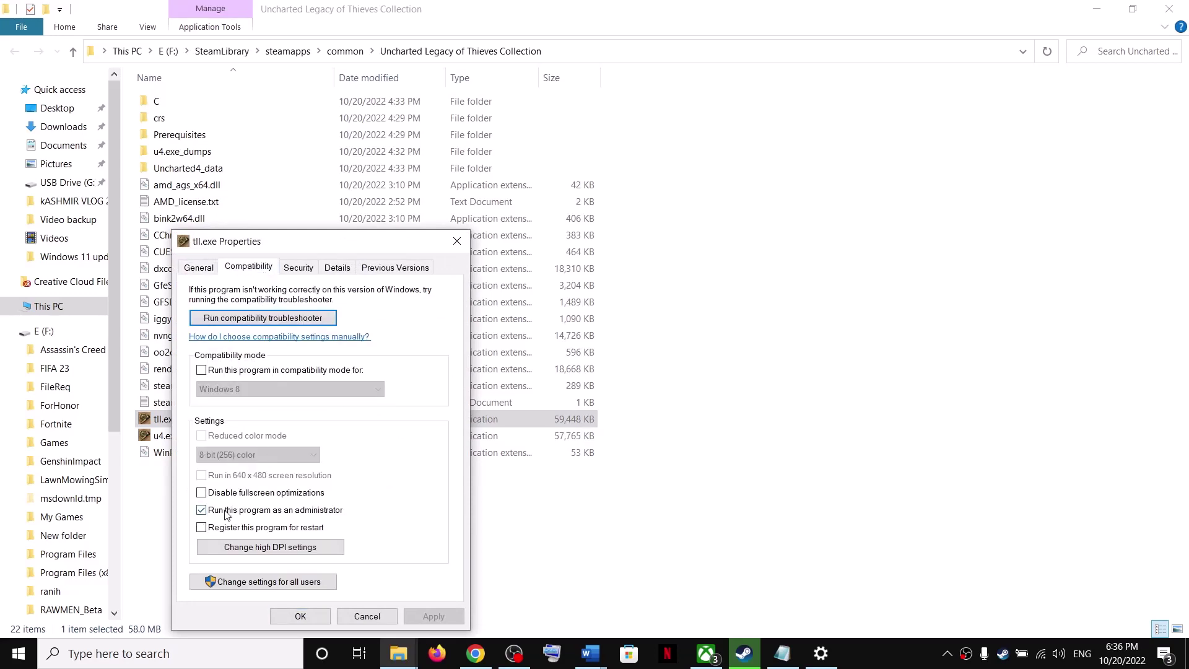
click(300, 615)
Close the game's folder and return to the UNCHARTED Word document.
click(1169, 9)
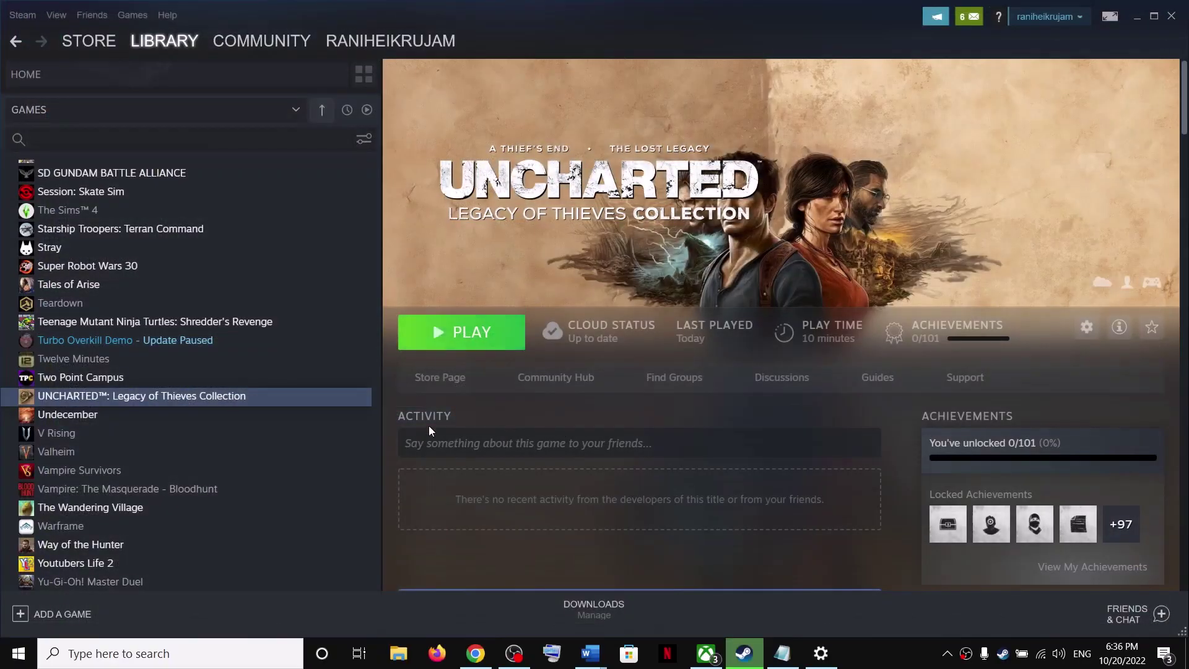
mouse_move(595, 661)
click(520, 576)
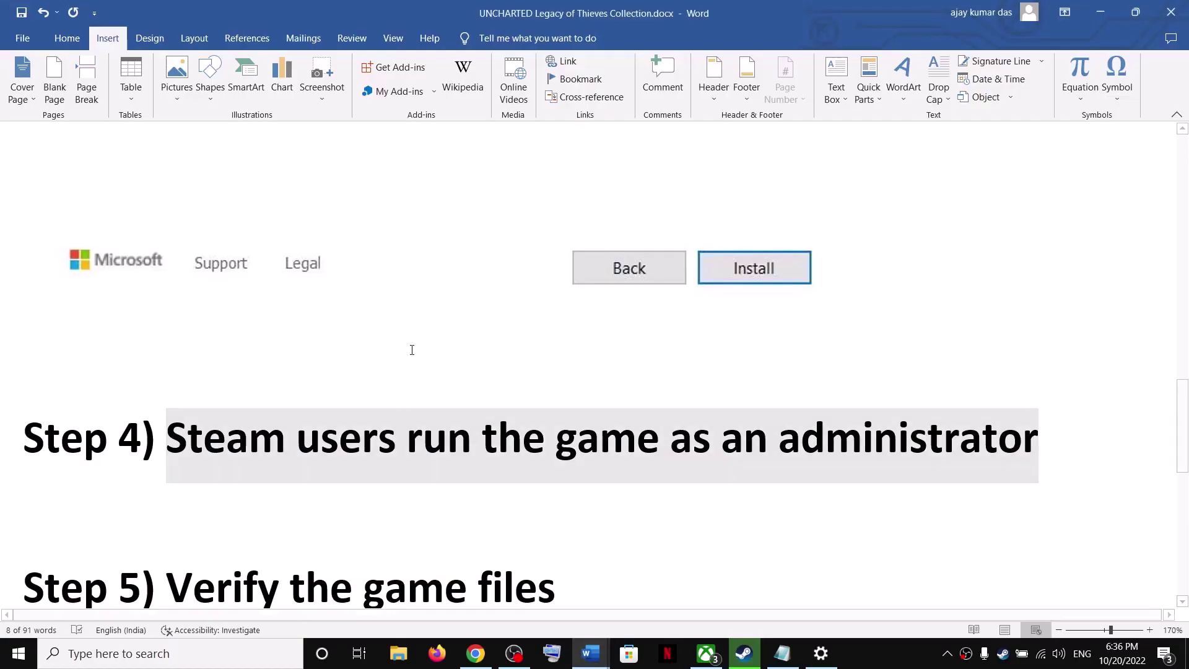
Switch to Steam, view the file verification option in UNCHARTED: Legacy of Thieves Collection's local files properties, and close the properties.
scroll(371, 403, down, 3)
triple_click(242, 418)
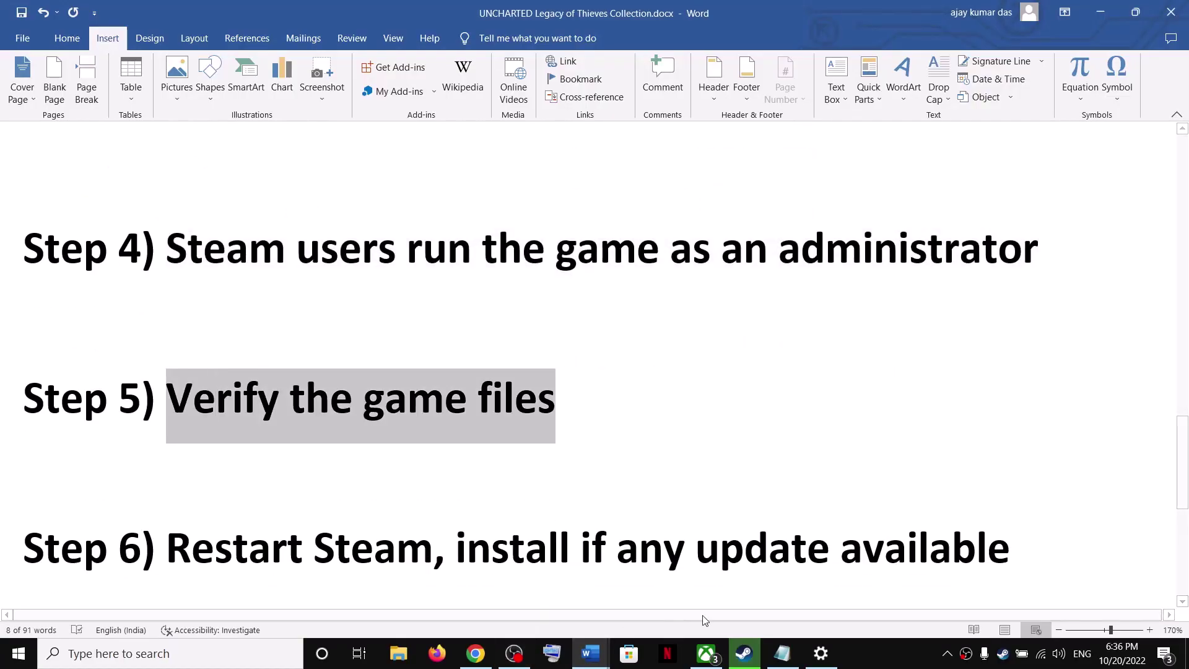
click(745, 653)
right_click(177, 395)
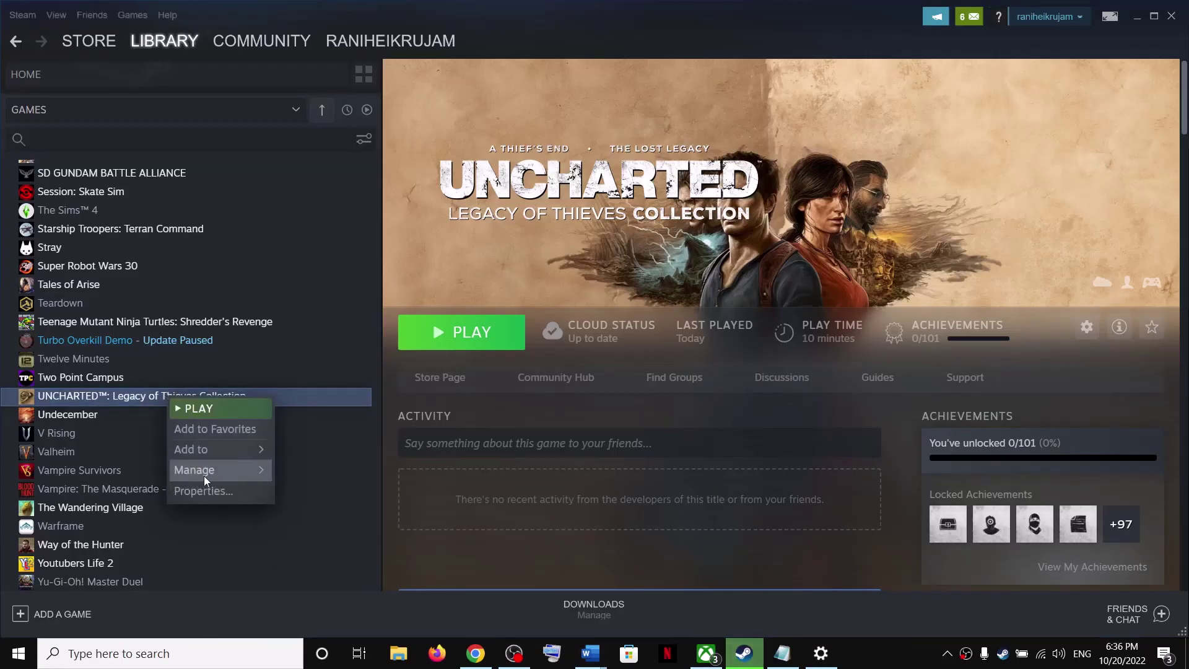
click(203, 492)
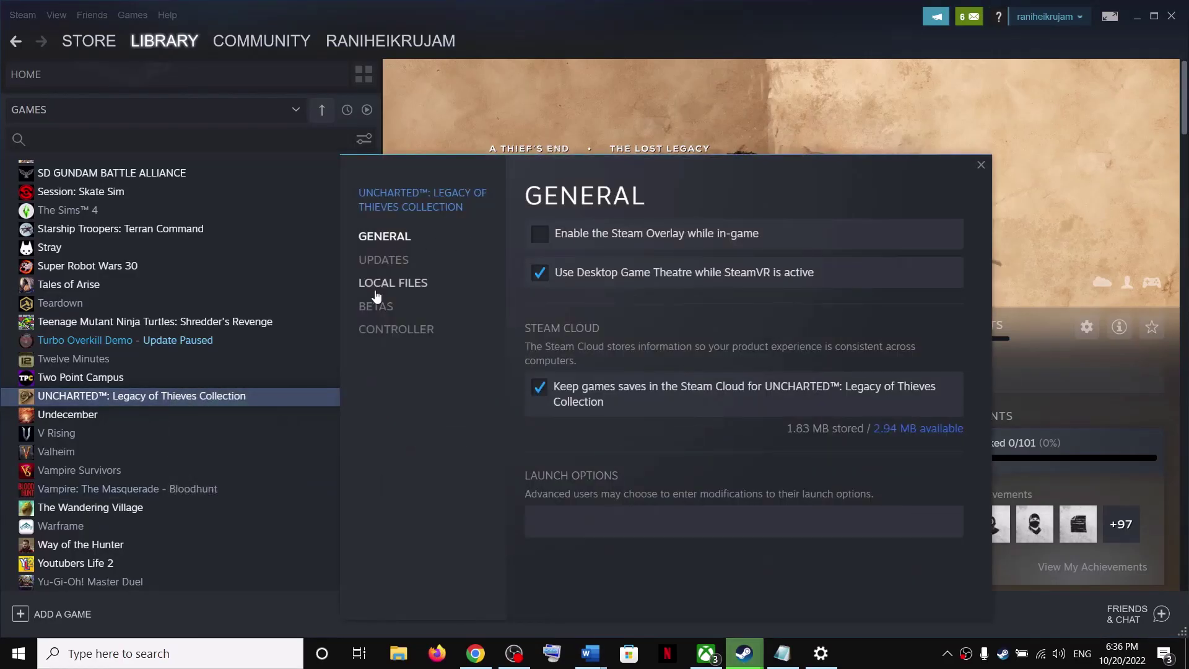
click(379, 286)
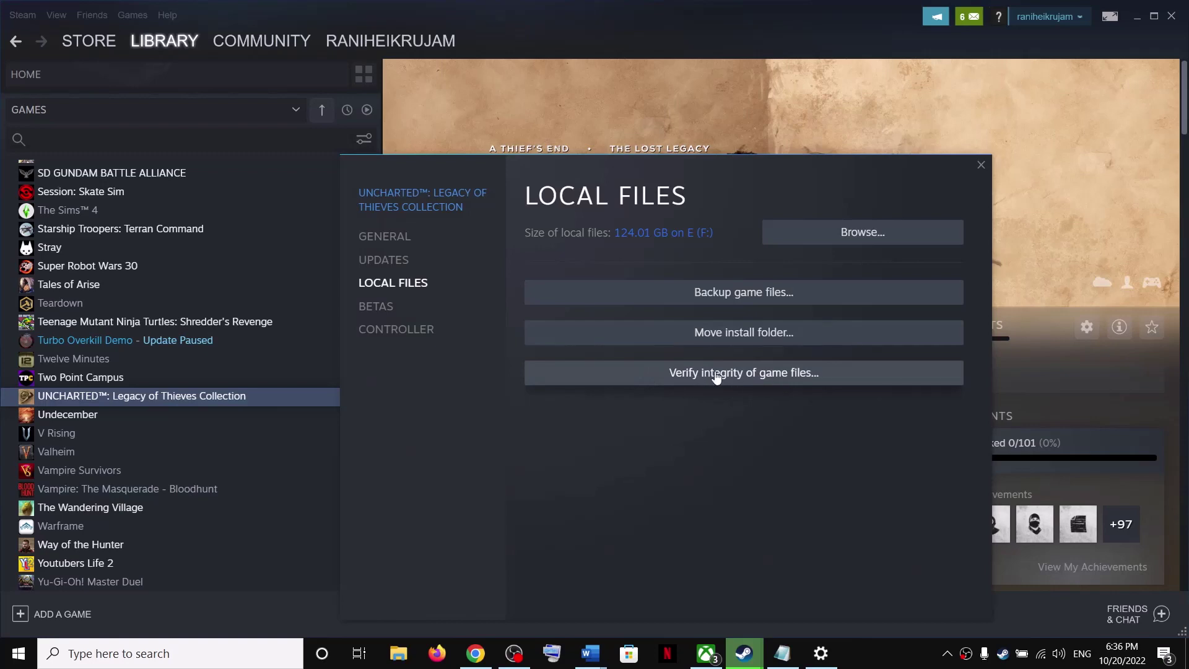
click(981, 166)
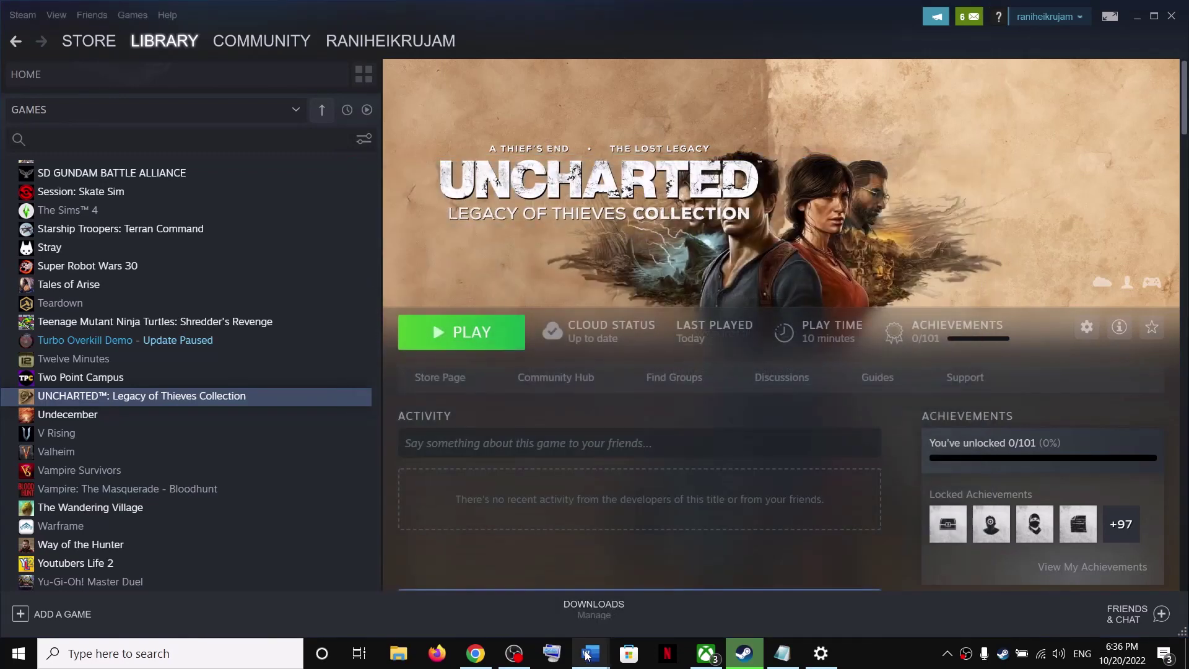
Return to the UNCHARTED Word document and highlight the Step 6 text about restarting Steam and installing available updates.
mouse_move(590, 653)
click(485, 584)
scroll(460, 406, down, 3)
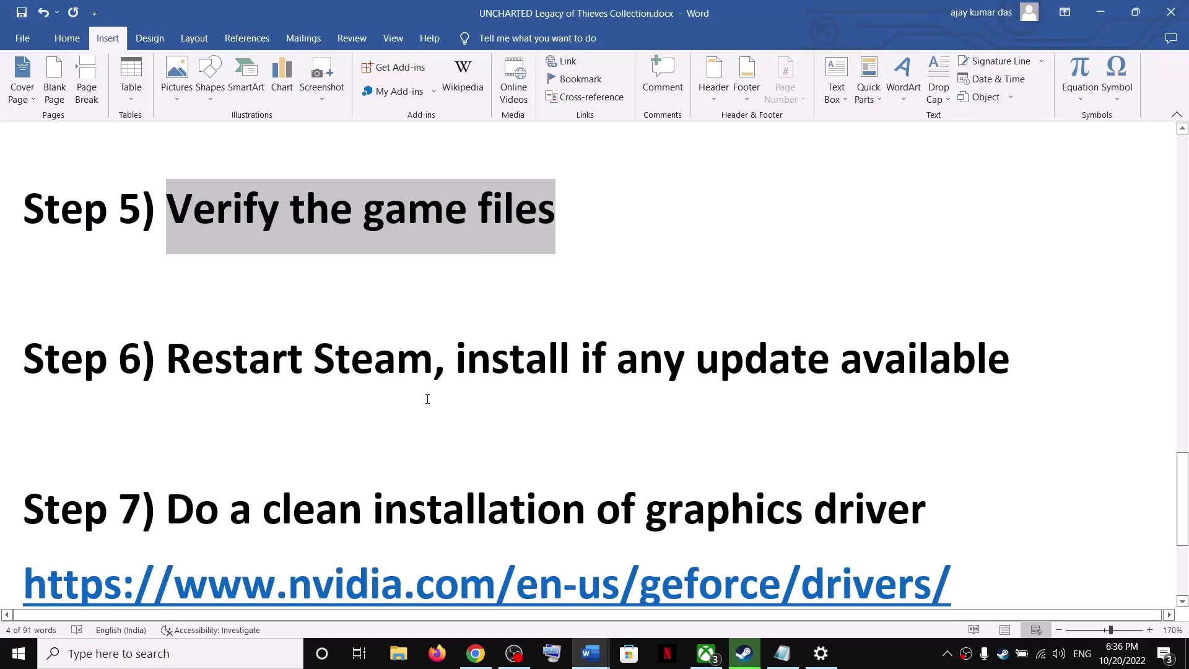
scroll(427, 394, up, 1)
drag(251, 412, 858, 473)
click(711, 419)
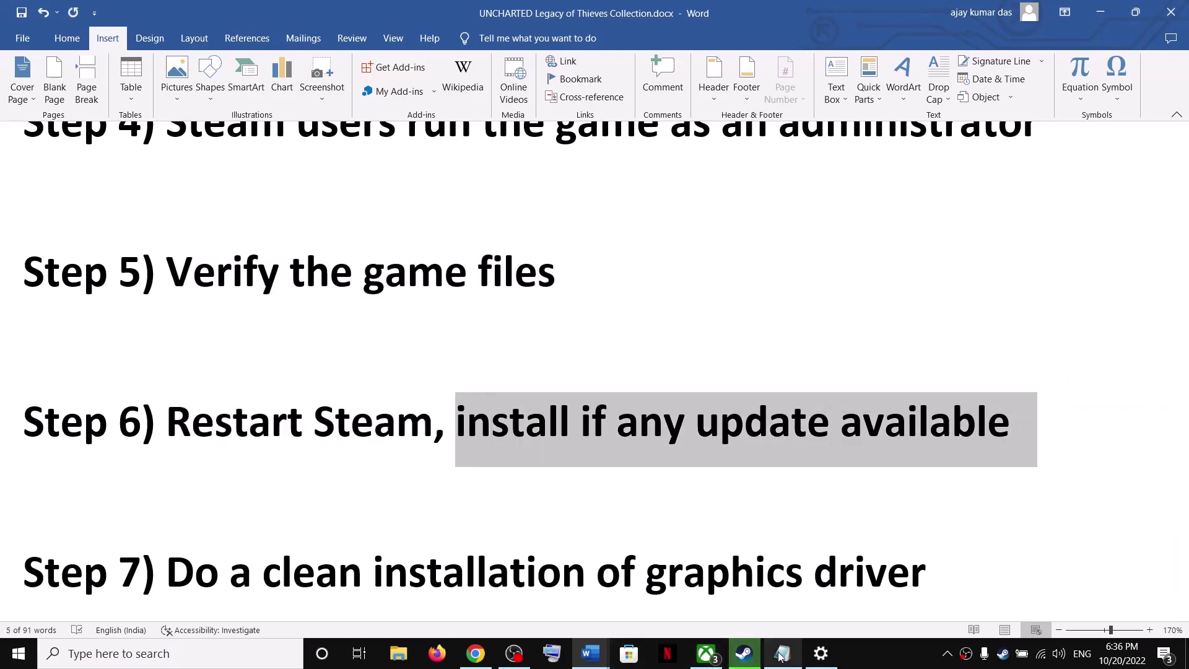
Switch to Steam, look up the client's Exit command, and dismiss it without exiting.
click(745, 653)
click(22, 15)
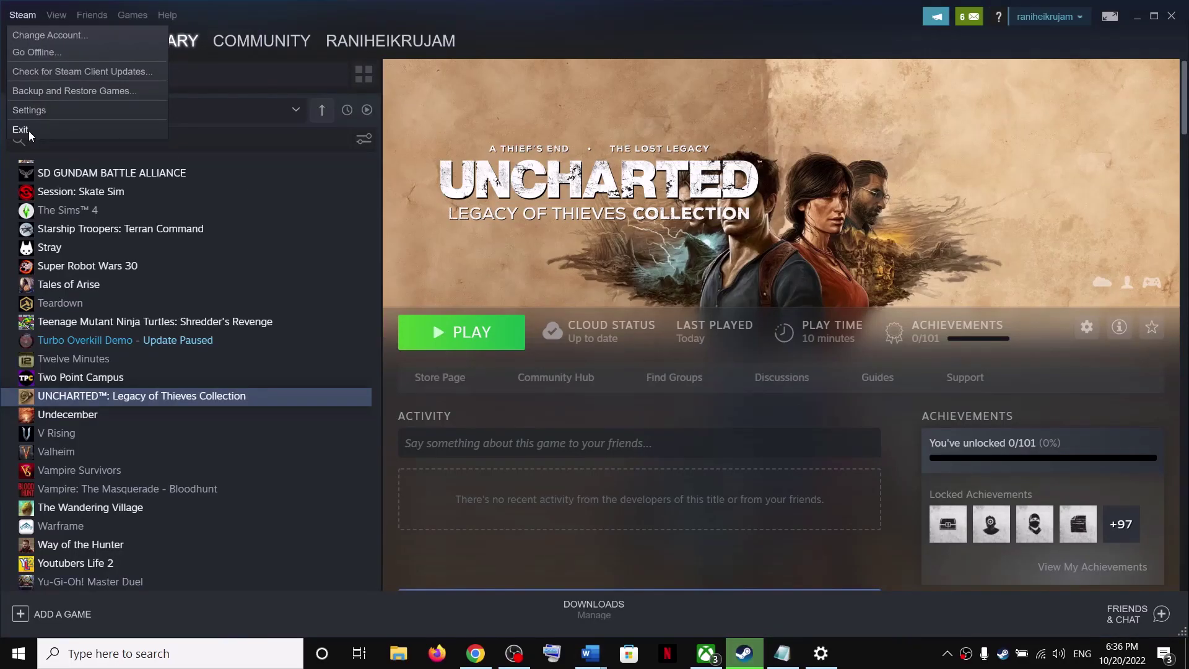
click(519, 3)
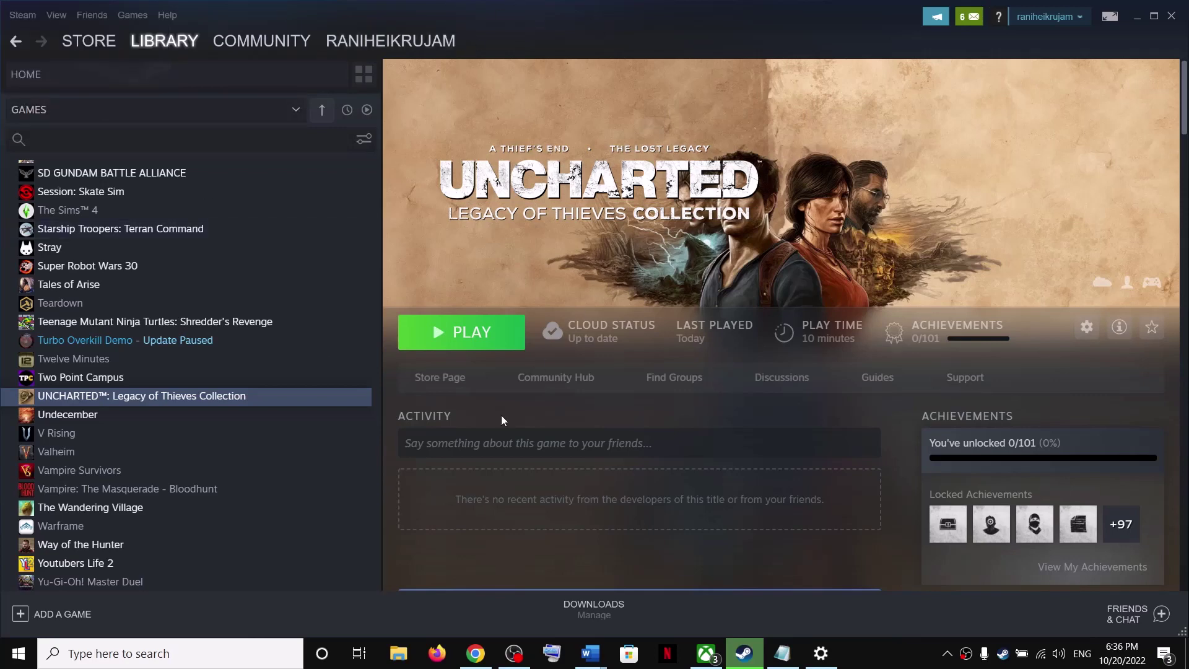
Return to the UNCHARTED Word document and highlight the Step 7 clean graphics driver installation text and its NVIDIA and AMD links.
mouse_move(603, 666)
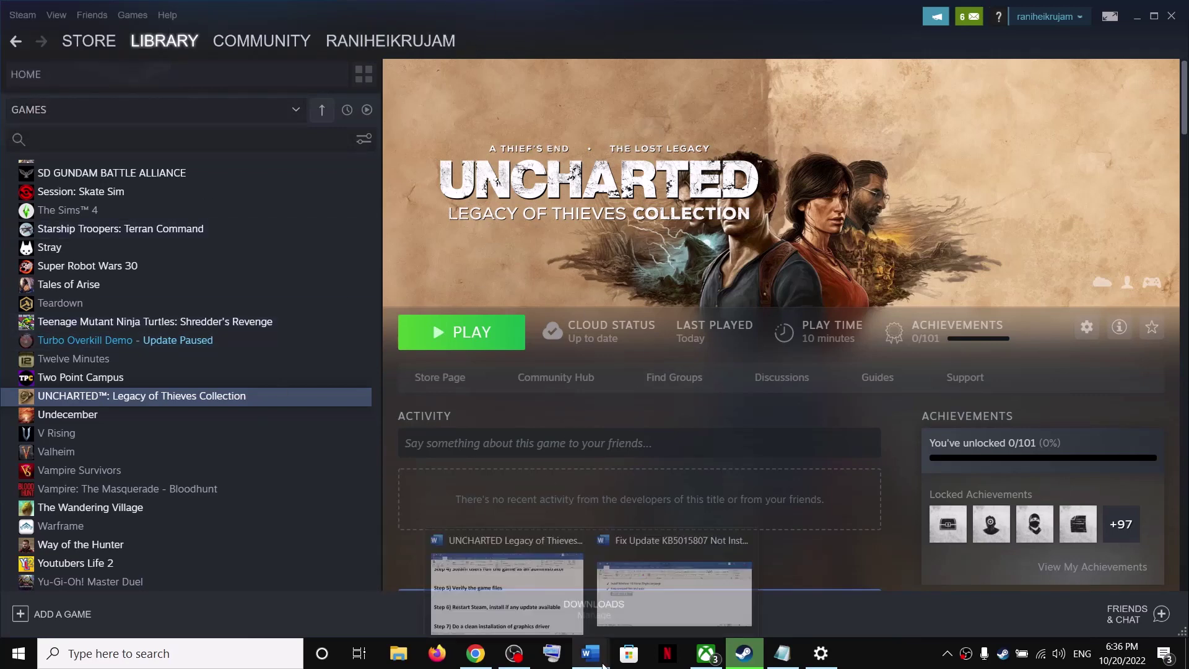
click(521, 608)
scroll(332, 456, down, 3)
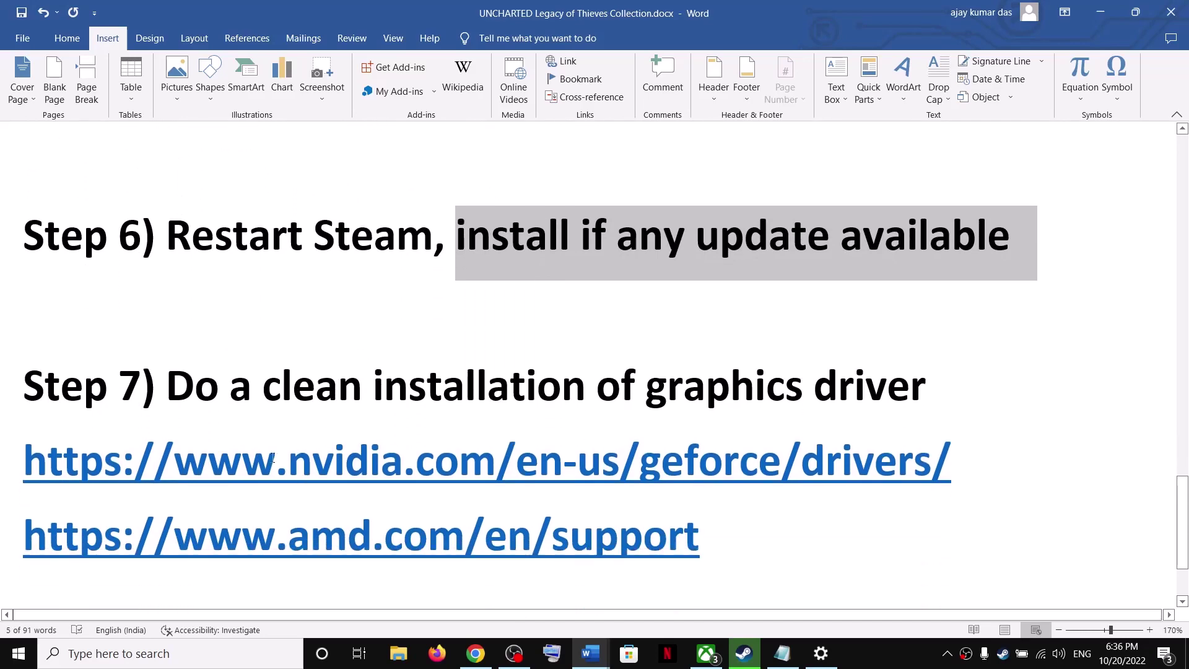
drag(167, 384, 872, 369)
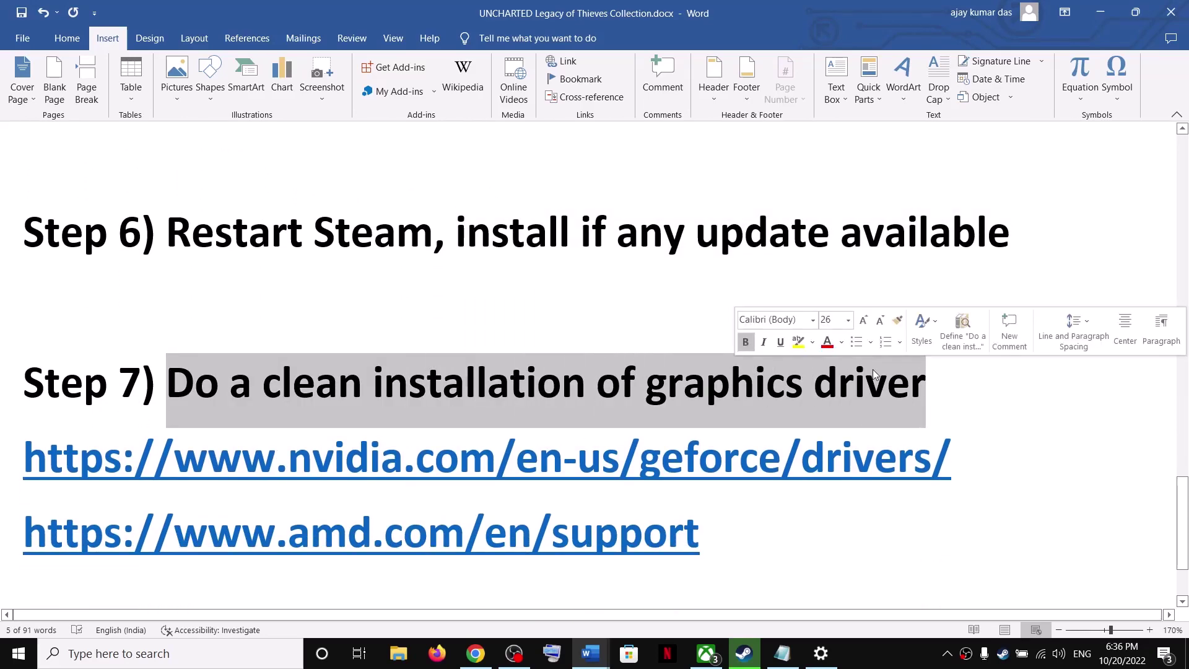
scroll(305, 393, down, 2)
scroll(262, 431, up, 1)
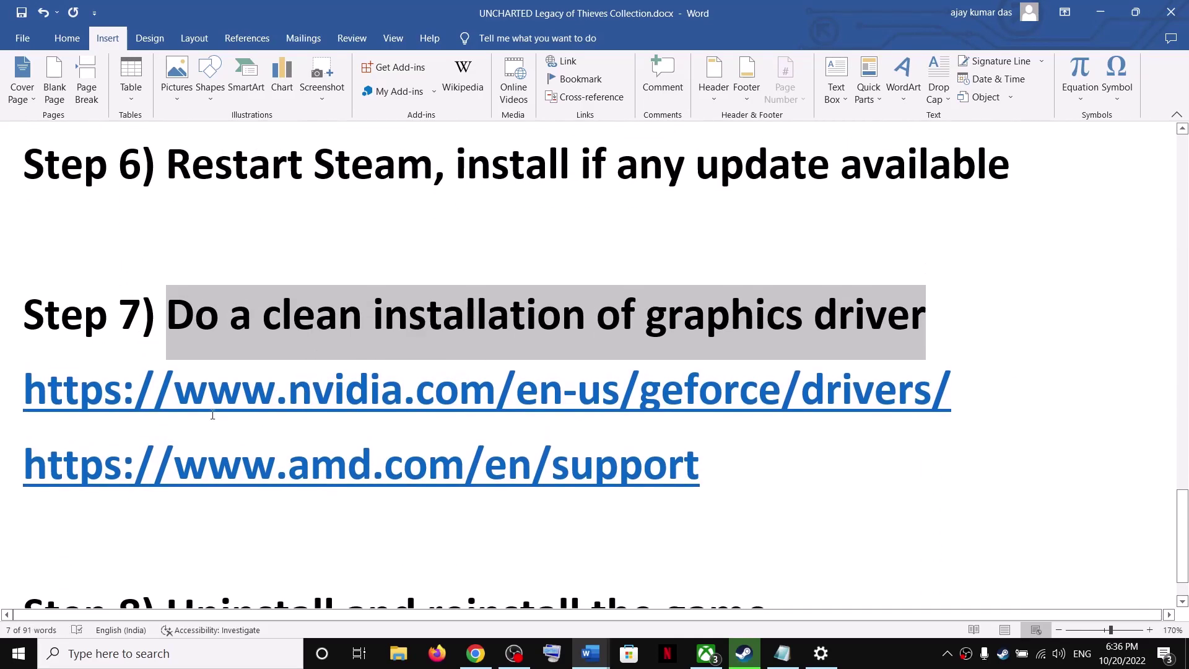
drag(176, 401, 675, 373)
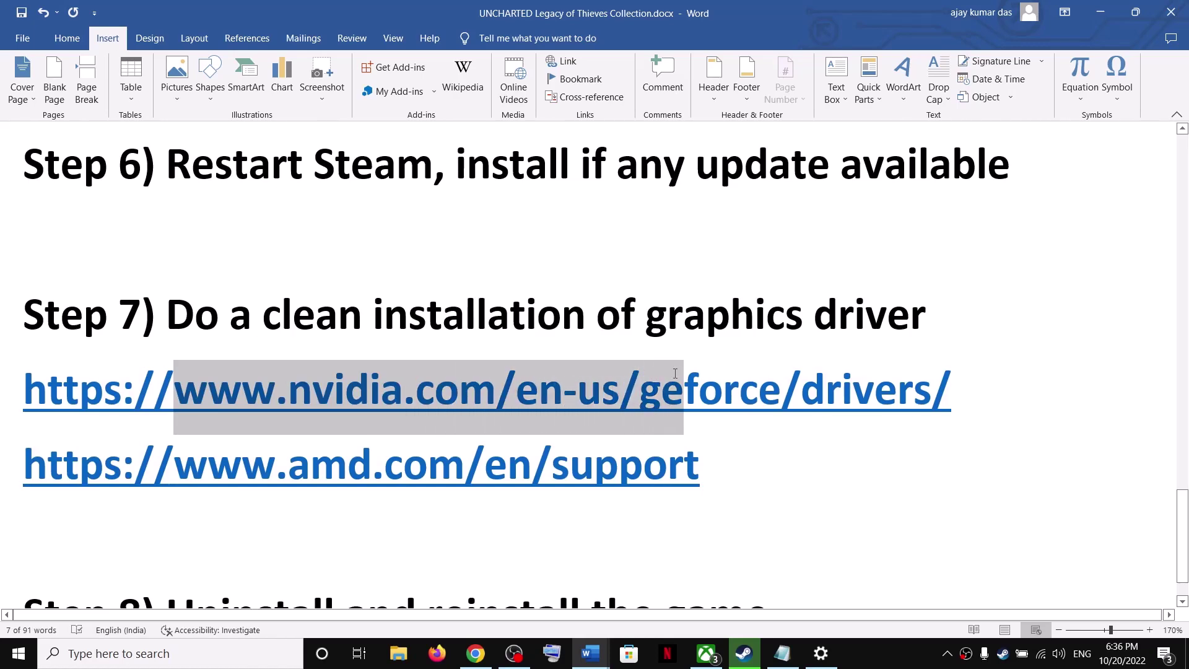
drag(209, 474, 672, 463)
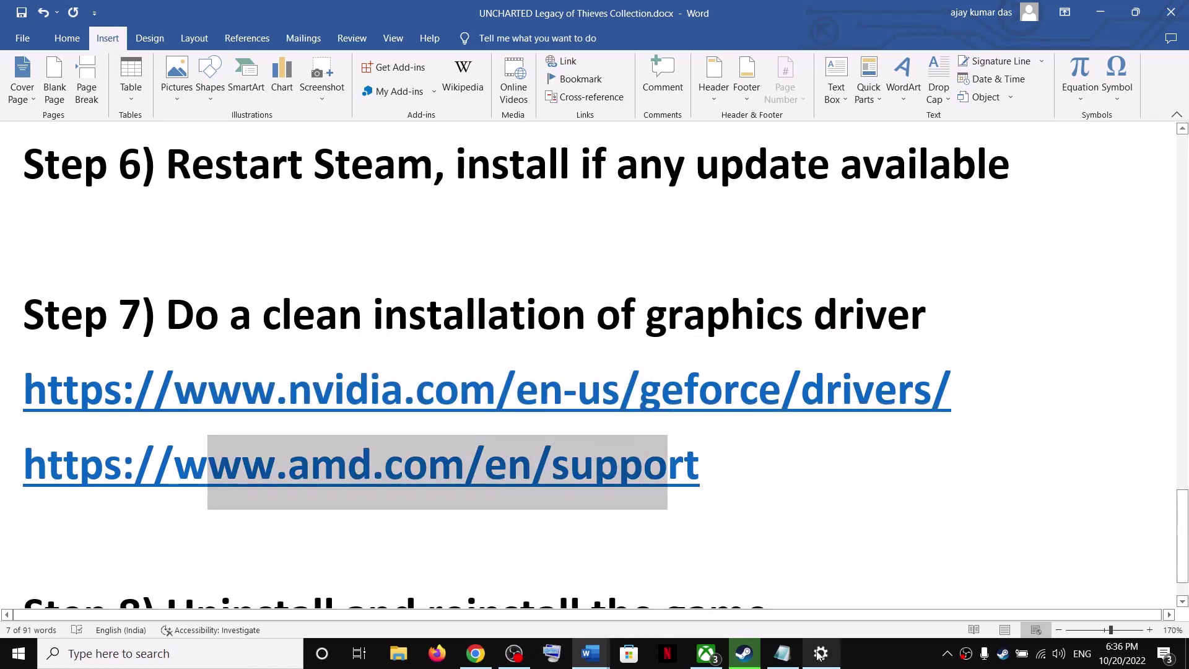
On NVIDIA's GeForce drivers page, examine the Product Series, Product and Operating System choices of the manual driver search.
click(550, 359)
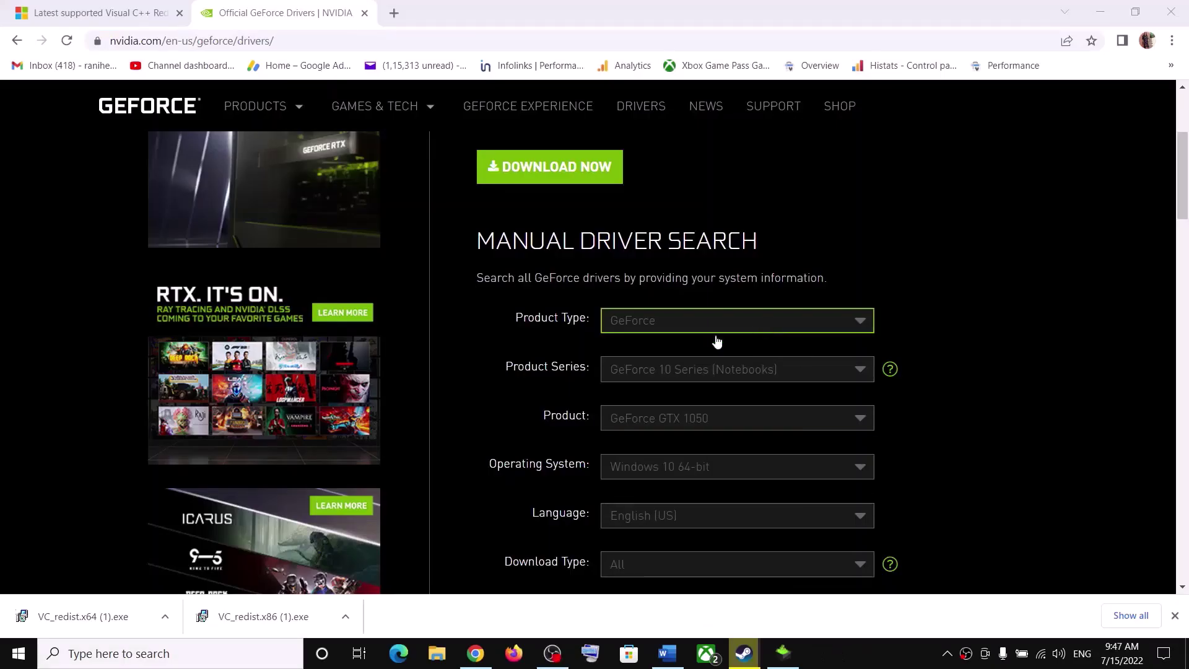
click(715, 381)
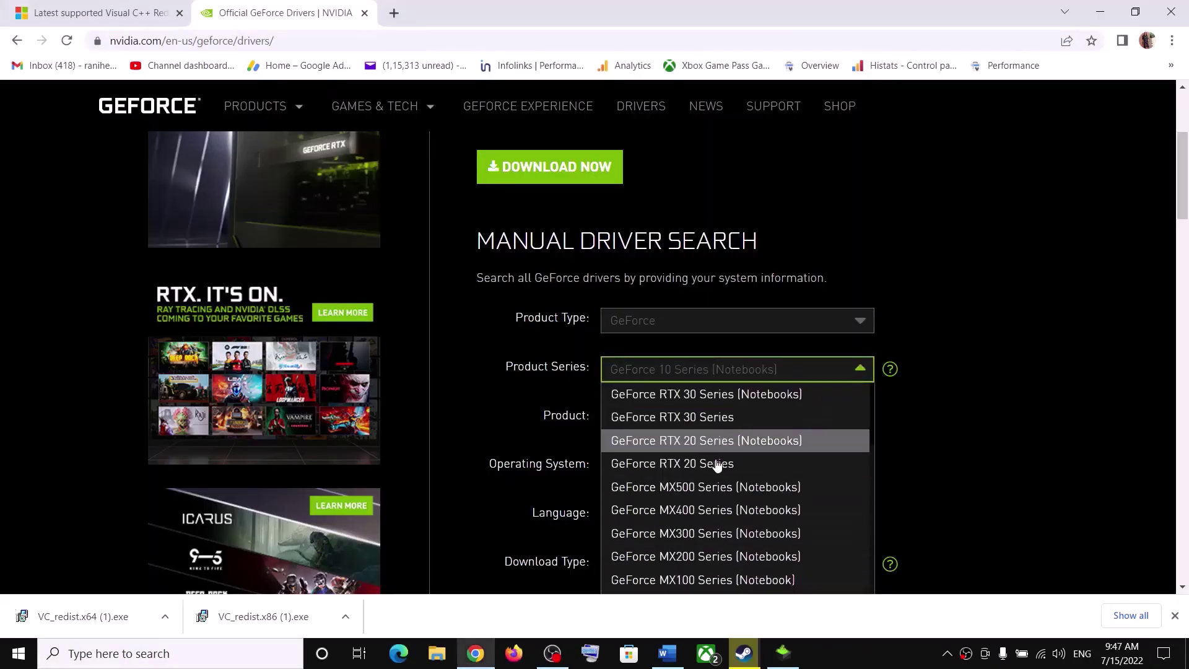
click(927, 406)
click(743, 417)
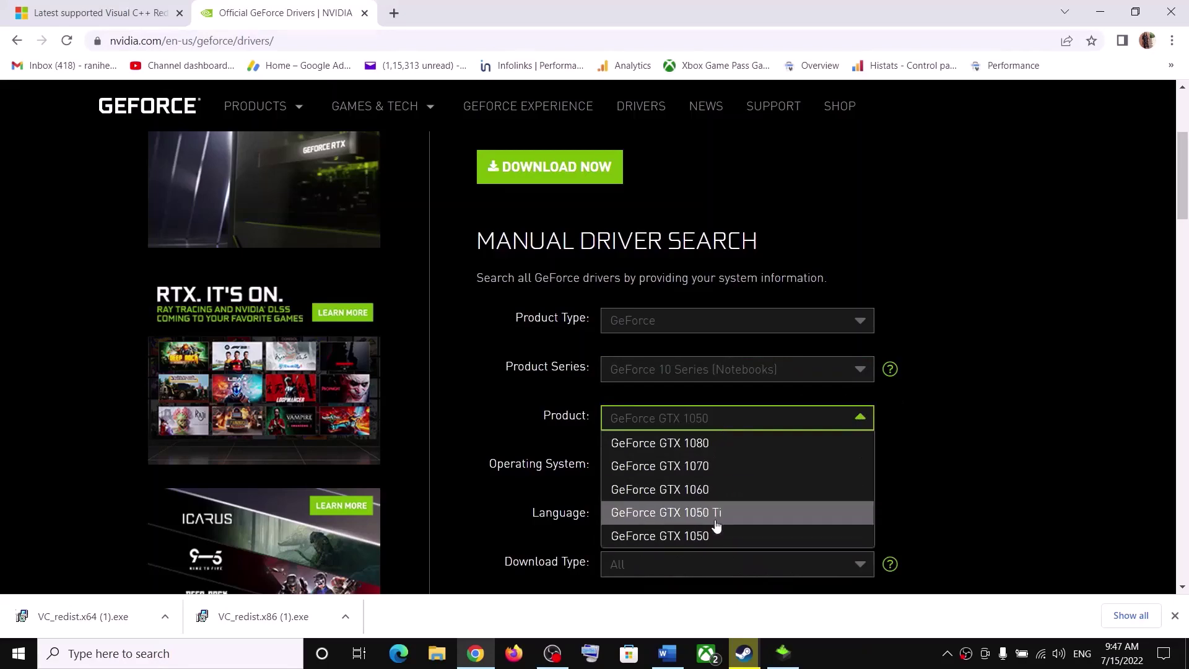
click(933, 450)
scroll(931, 444, down, 2)
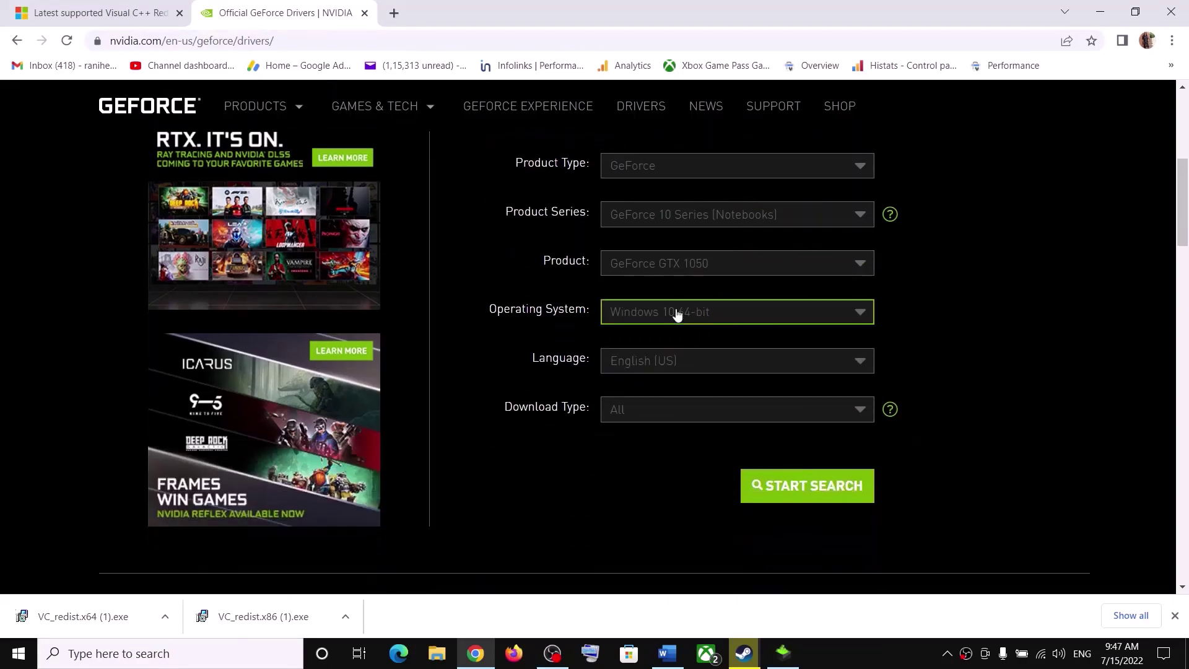
click(679, 313)
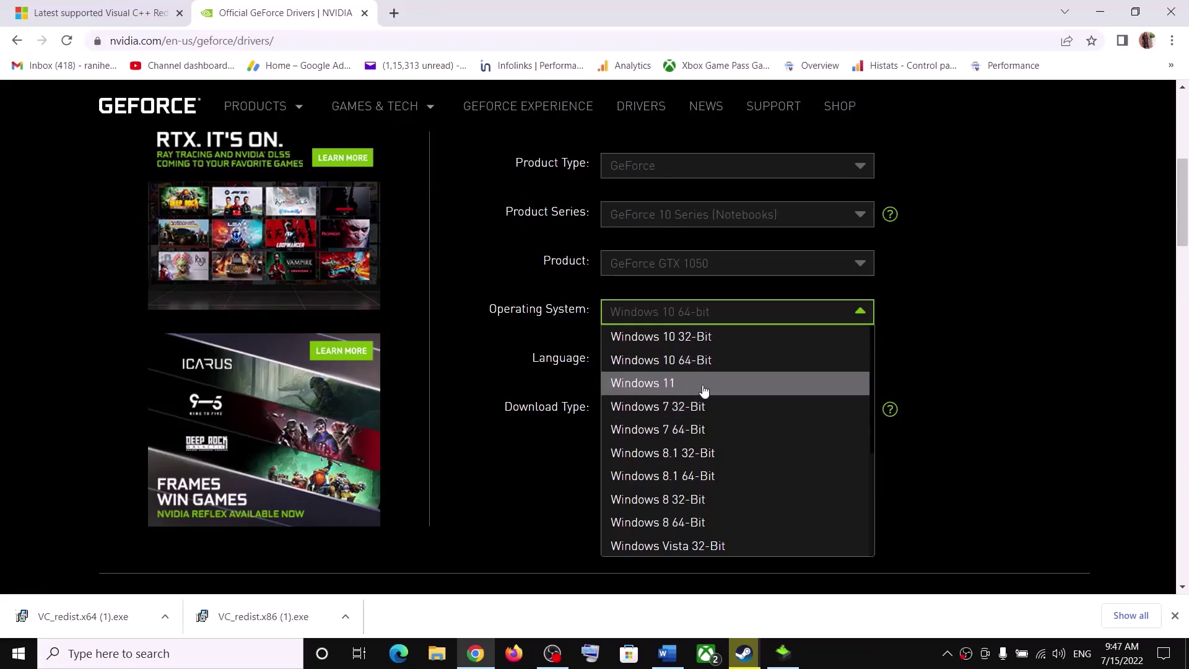
click(986, 352)
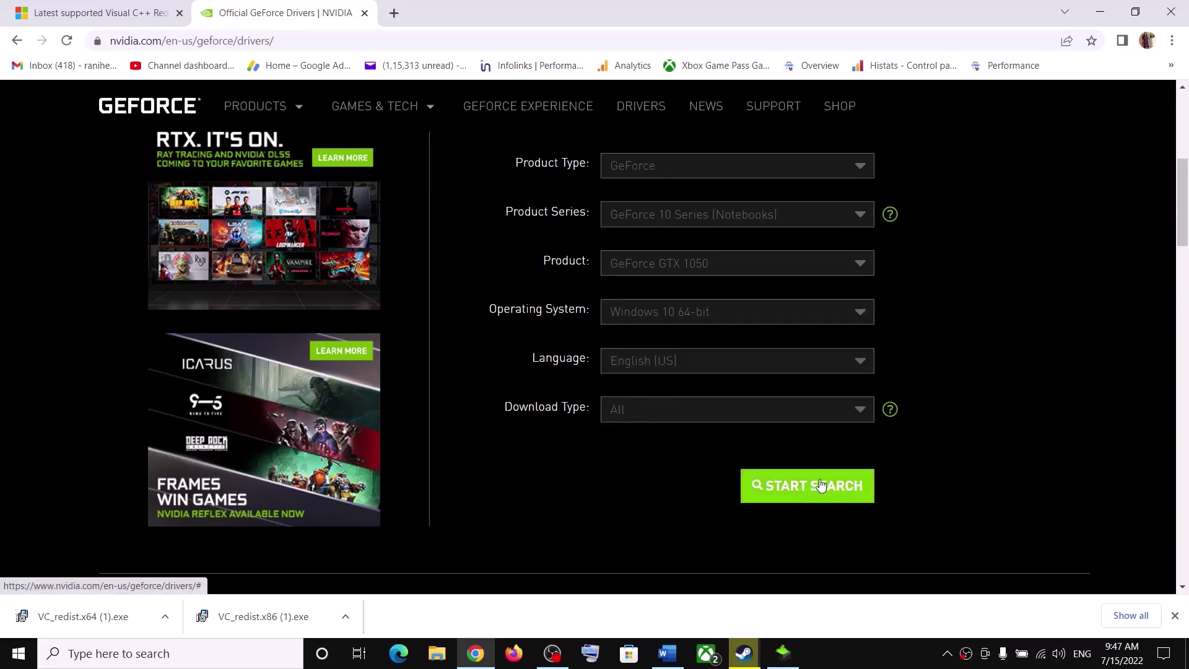
Run the driver search and download the GeForce Game Ready Driver – WHQL version 516.59.
click(848, 488)
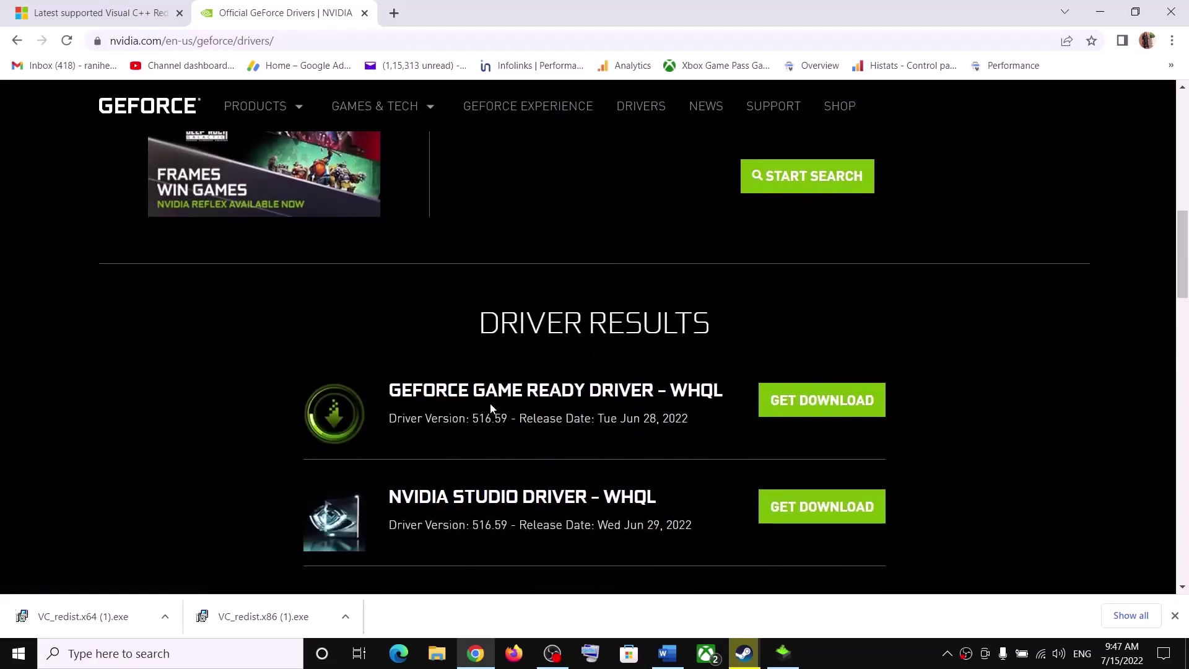
drag(392, 389, 581, 392)
drag(431, 420, 511, 418)
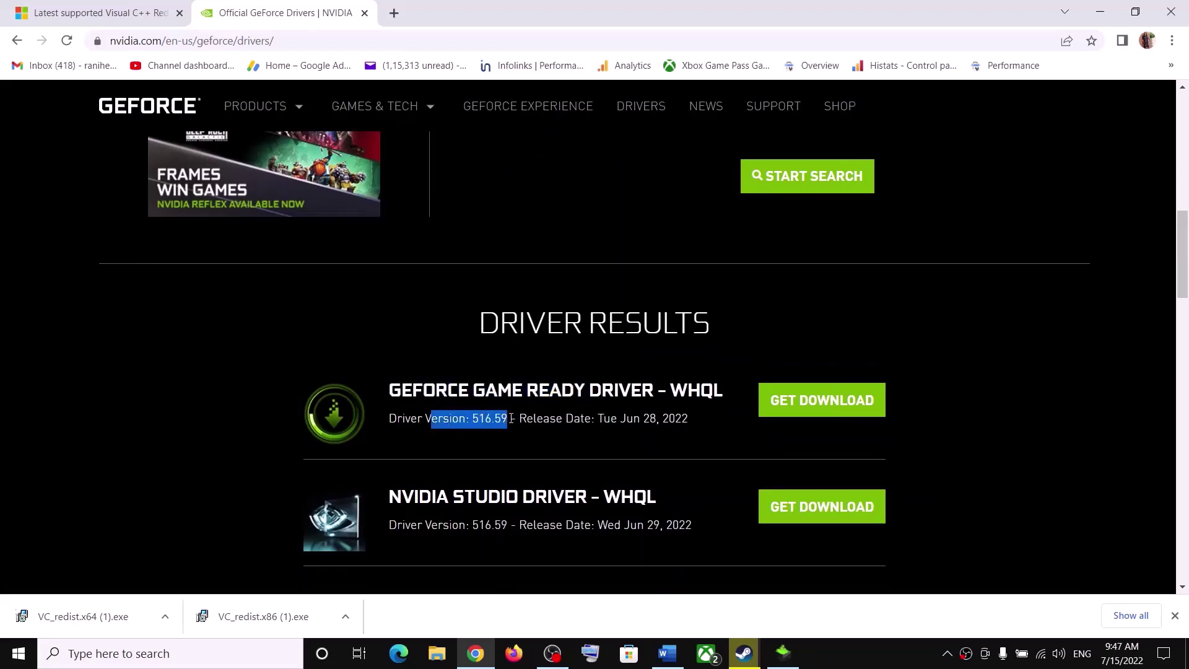
click(835, 404)
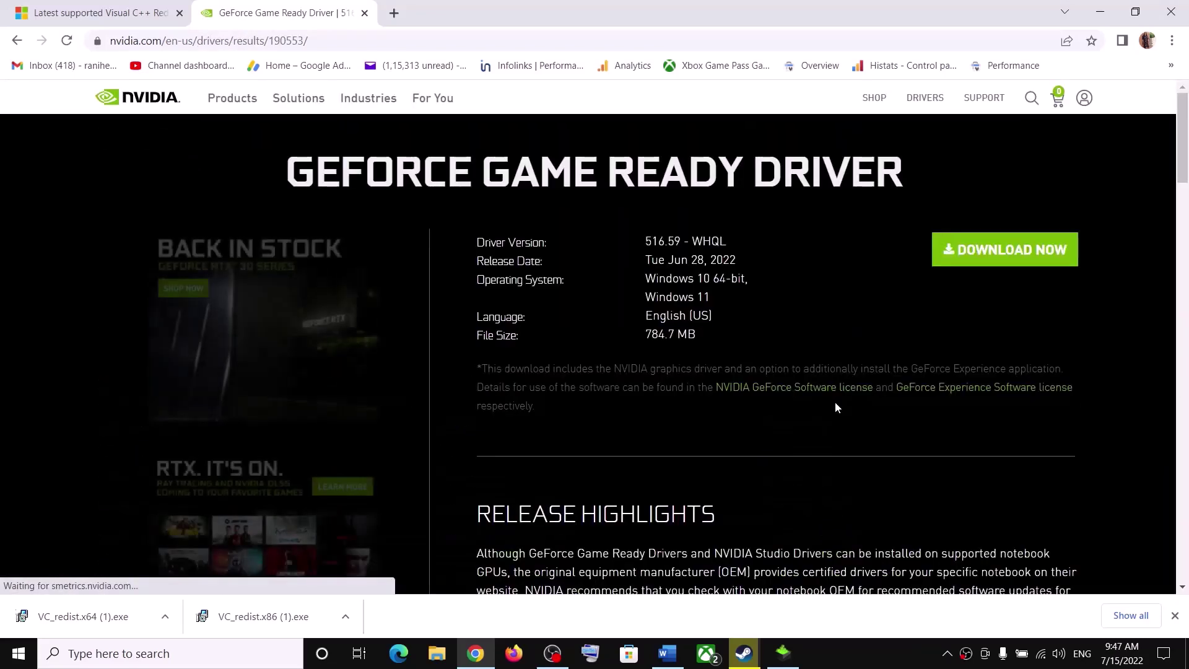
click(995, 255)
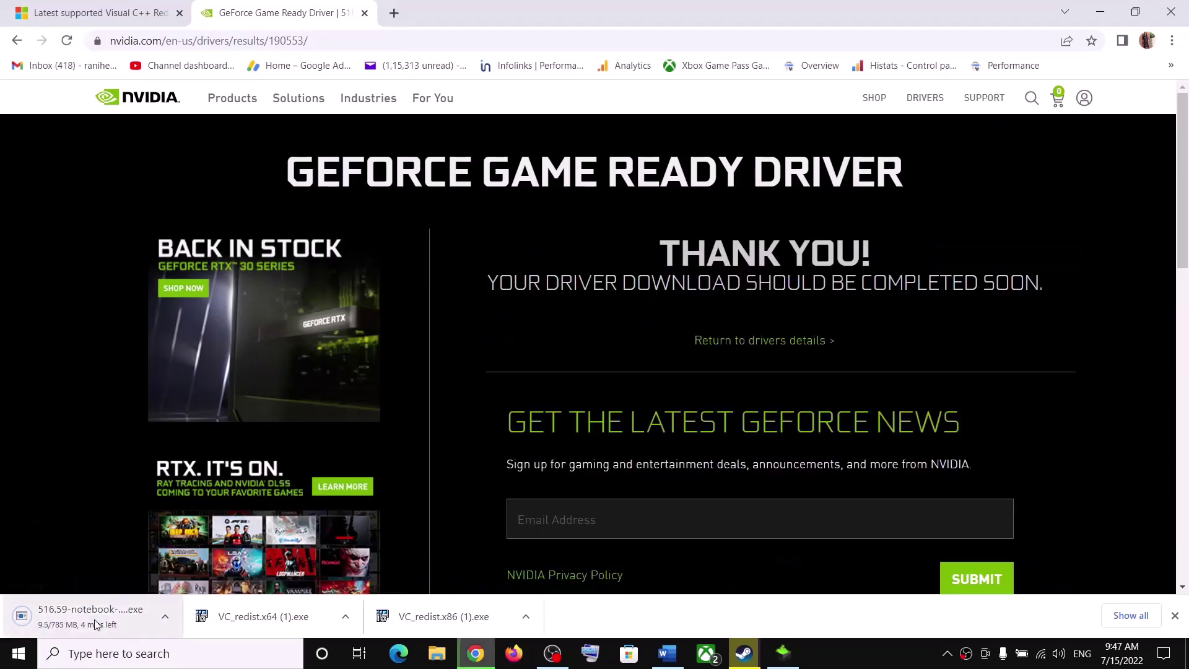
In the NVIDIA Installer, accept the license, choose Custom (Advanced), and proceed with Perform a clean installation checked.
click(783, 655)
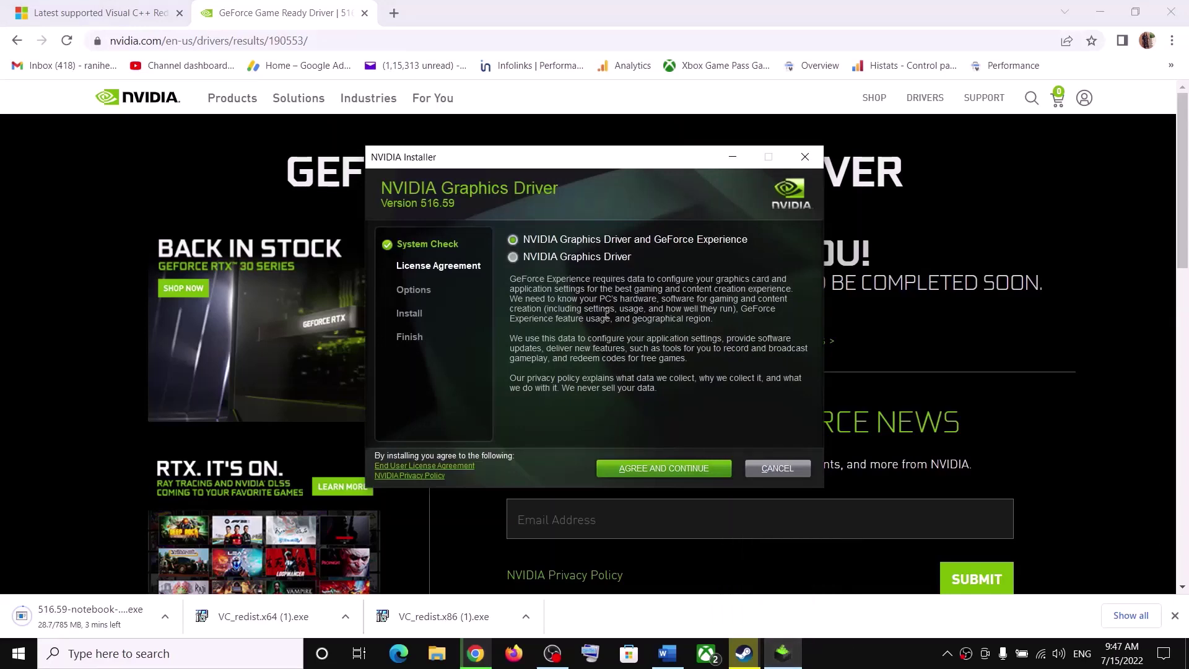
click(630, 470)
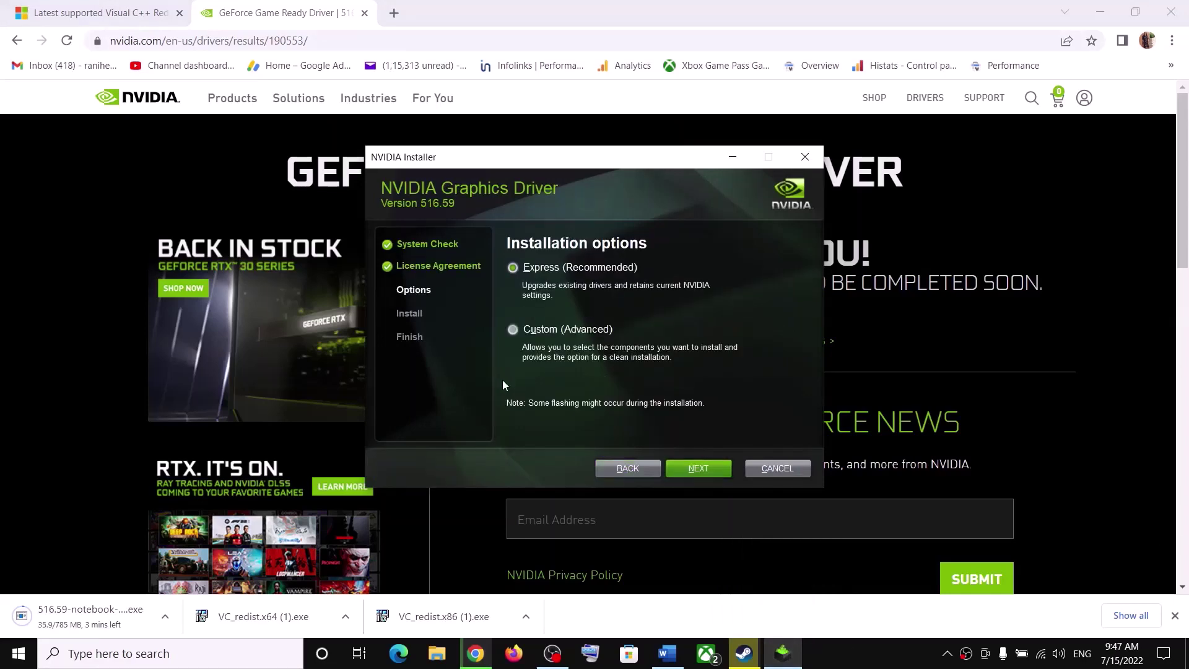
click(514, 329)
click(707, 475)
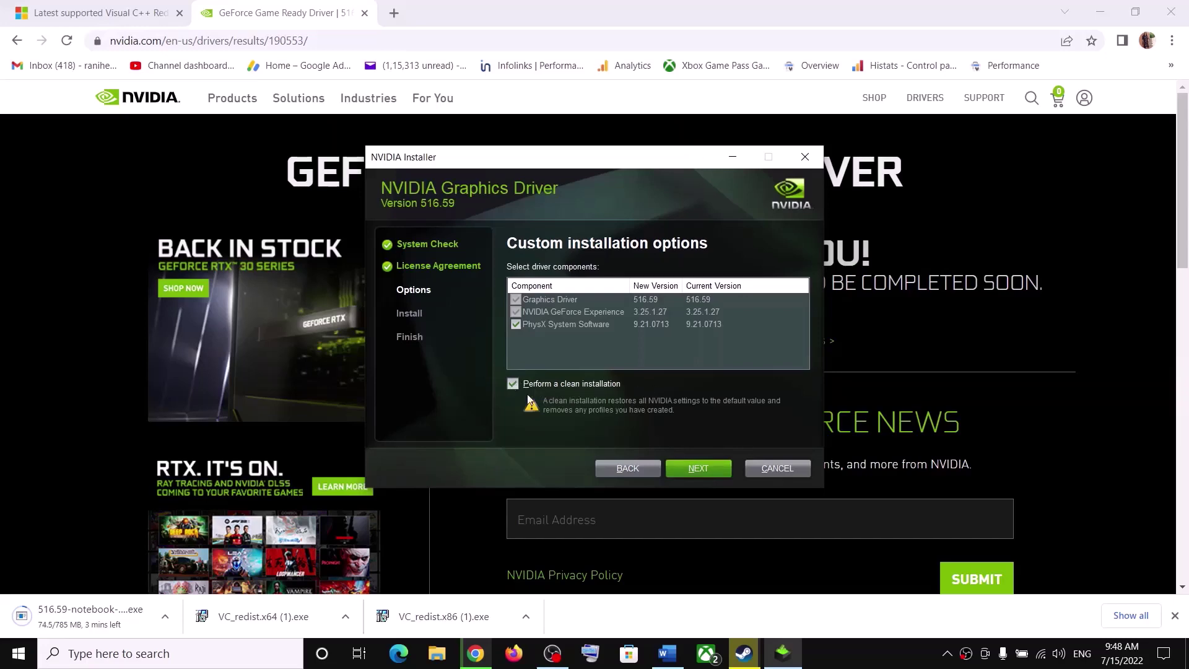
click(708, 470)
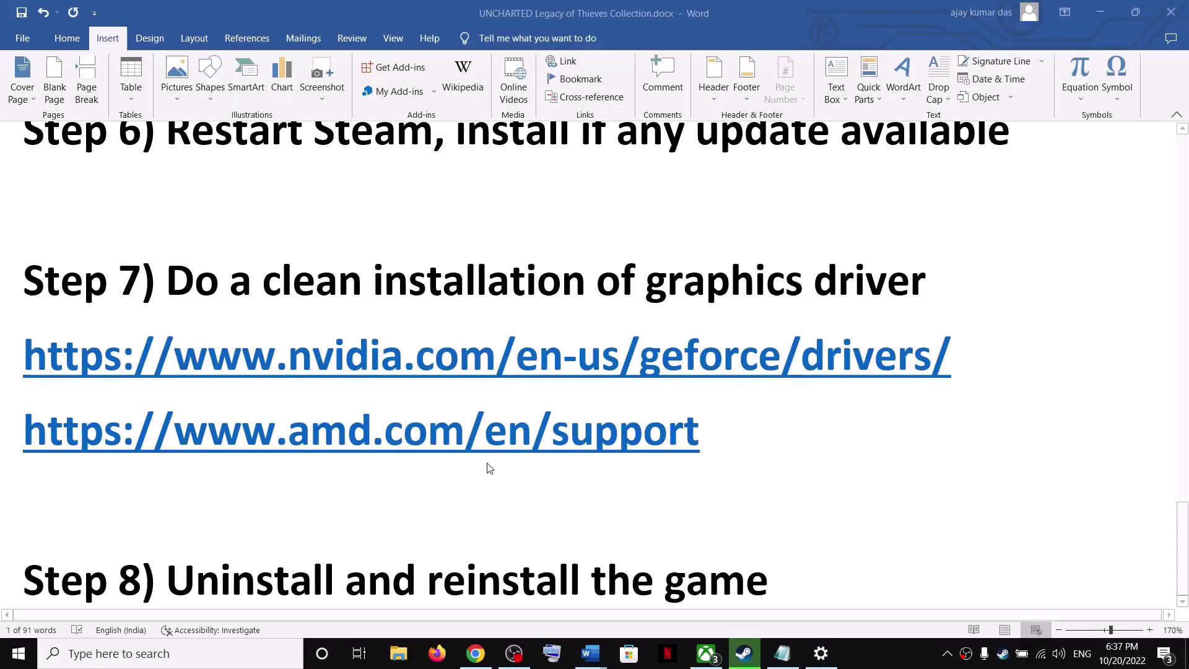
Highlight the document's Step 8 text, then switch to Steam and show the Uninstall option for UNCHARTED: Legacy of Thieves Collection.
drag(249, 536, 720, 535)
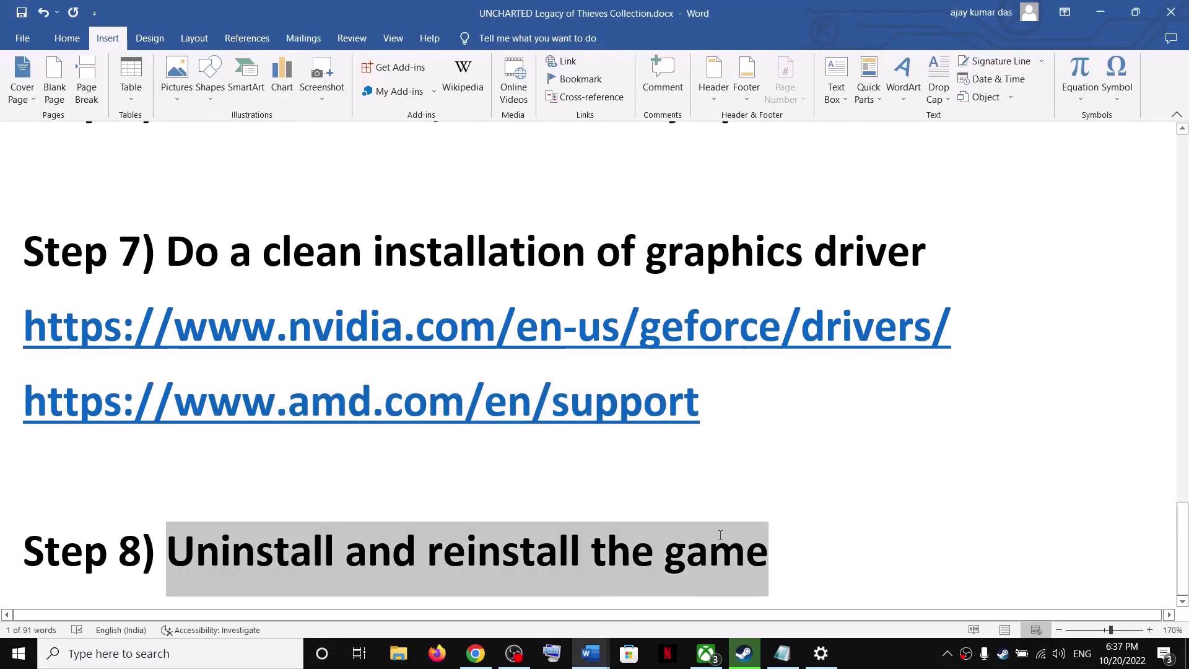
click(744, 653)
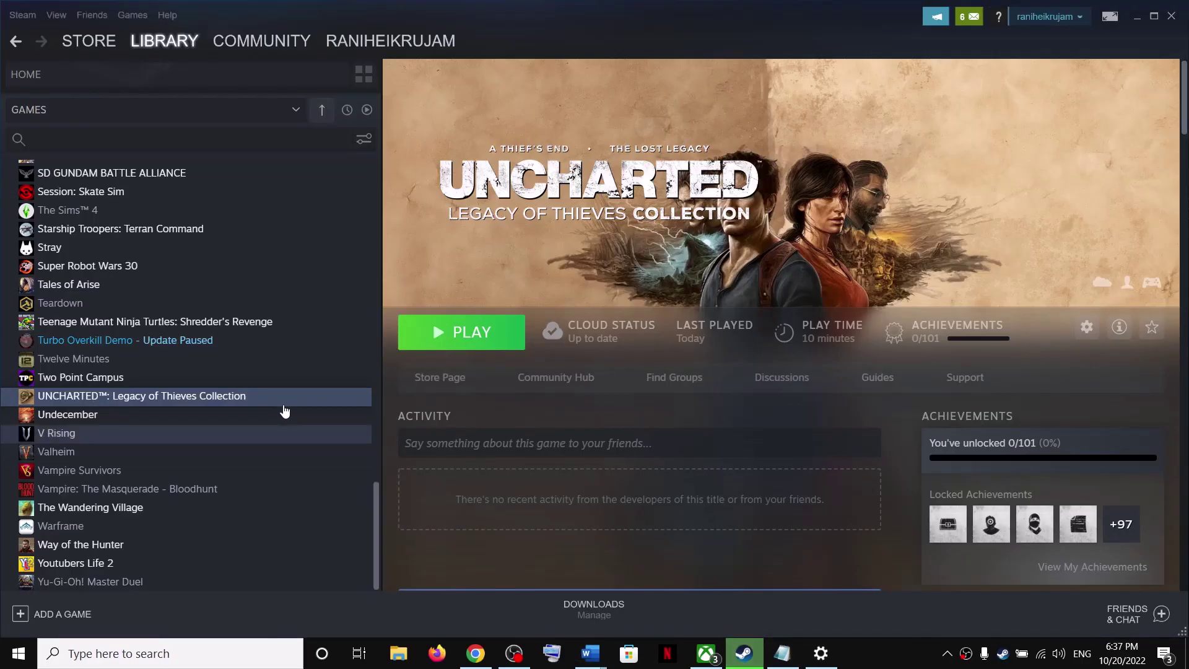
right_click(284, 400)
mouse_move(318, 474)
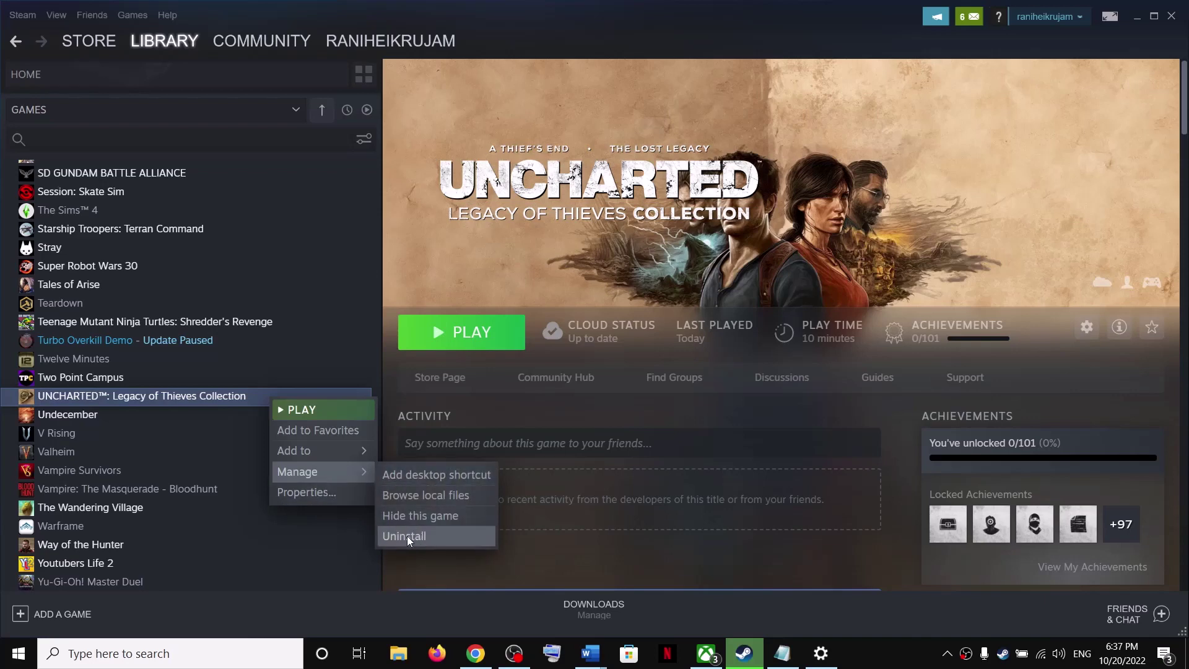